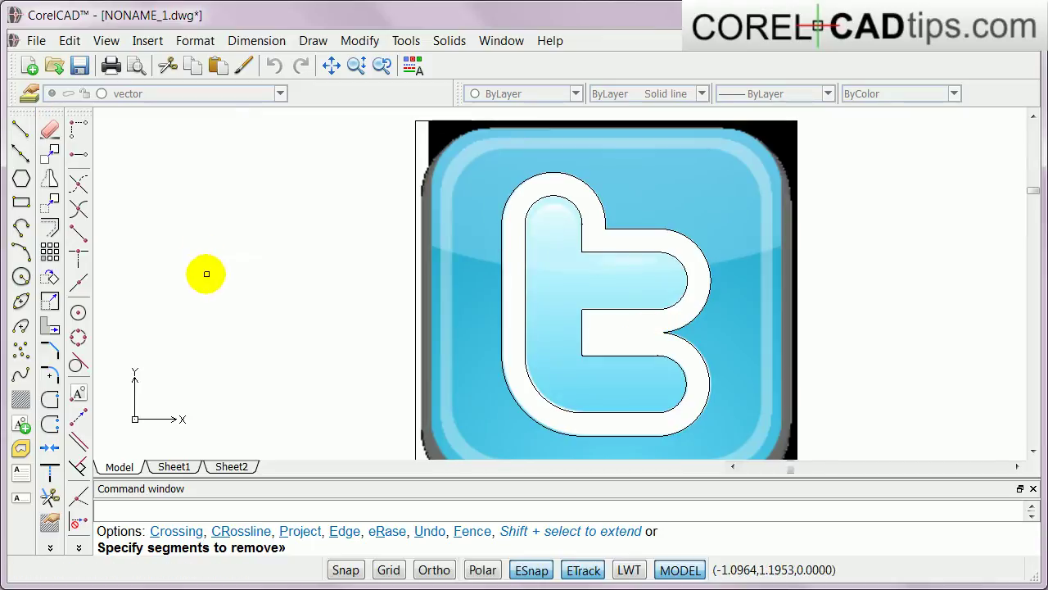
# Step: End the trim command and review the drawing's layers in the Layers Manager without changing them
pyautogui.press('Escape')
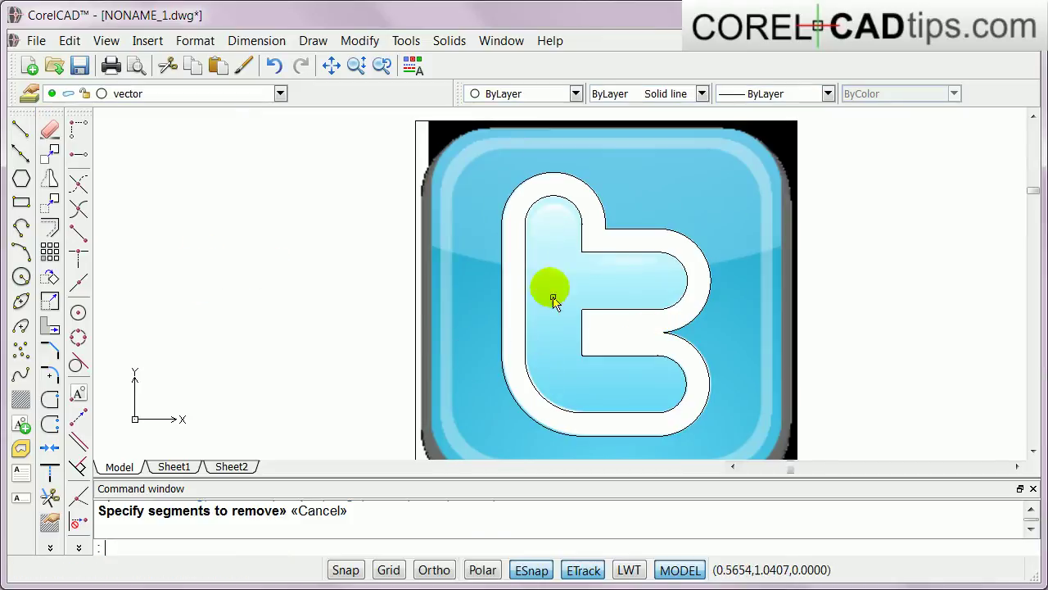
pyautogui.click(29, 95)
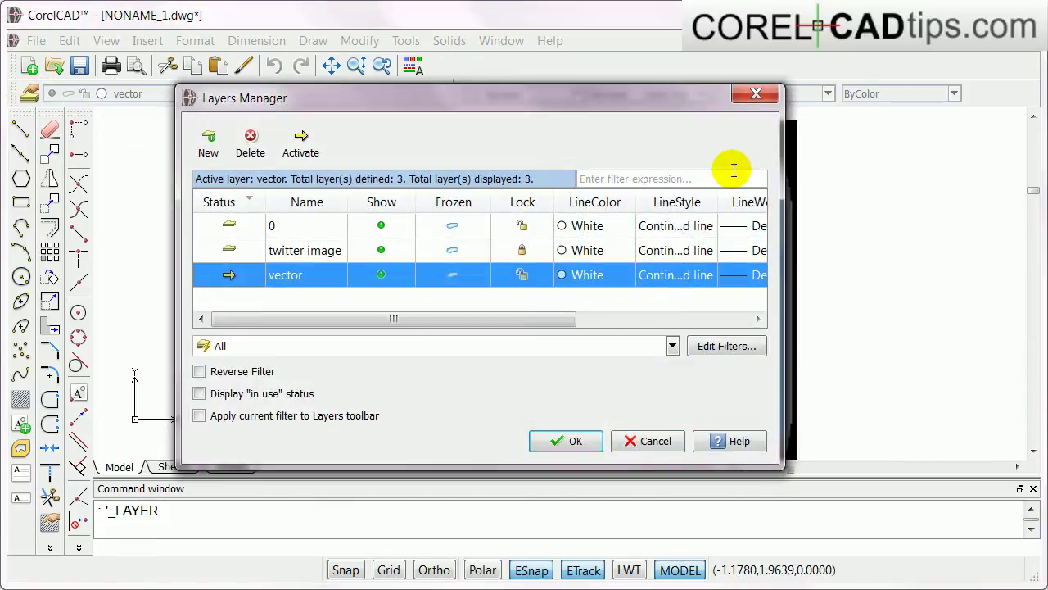
pyautogui.click(755, 93)
# Step: Hide the twitter image layer to examine the traced t outline on its own, and show the layer again
pyautogui.click(279, 94)
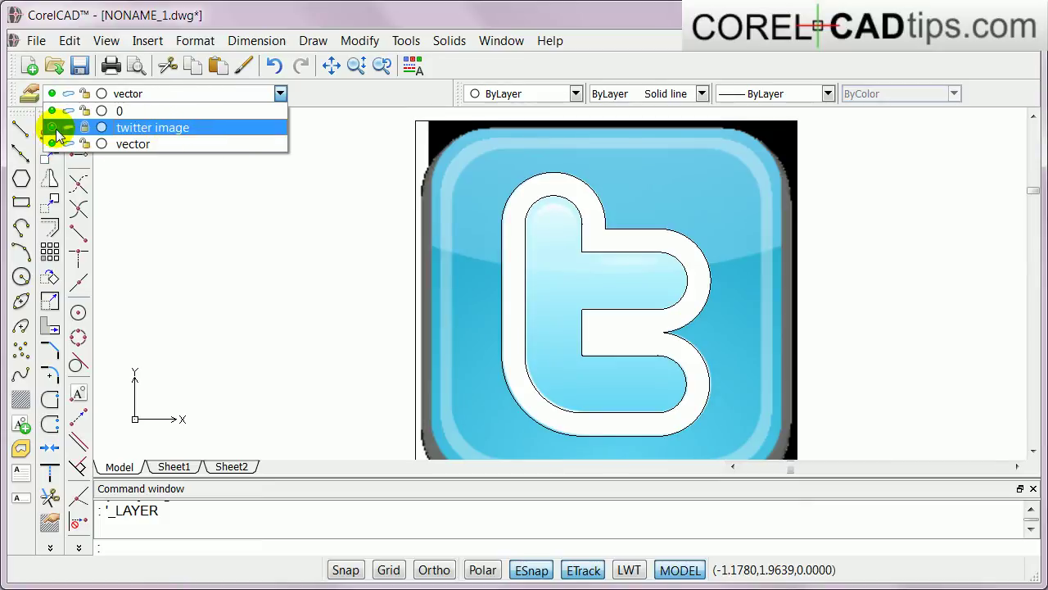
pyautogui.click(52, 128)
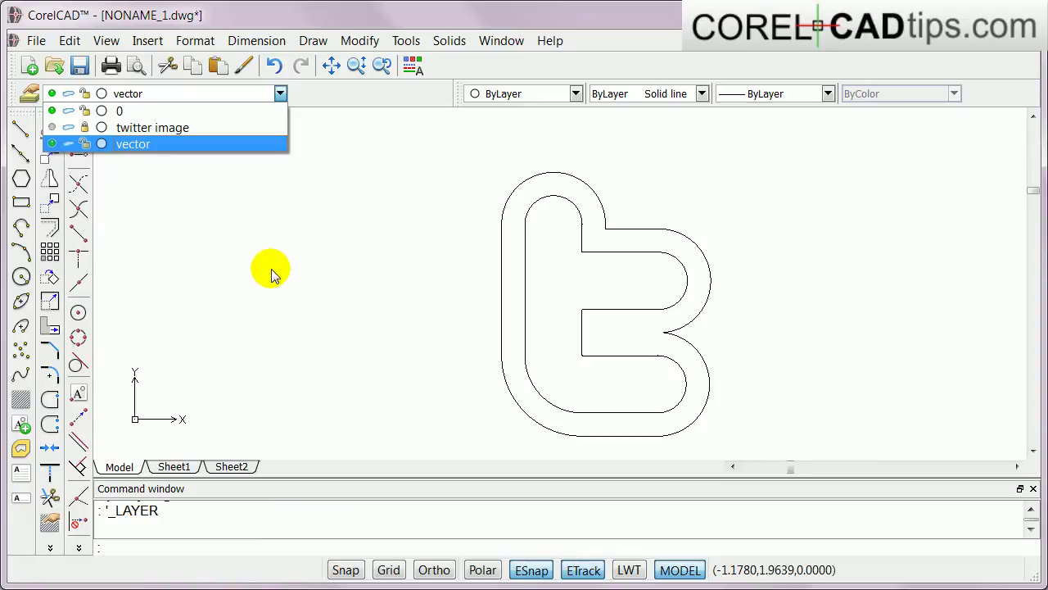
pyautogui.click(52, 128)
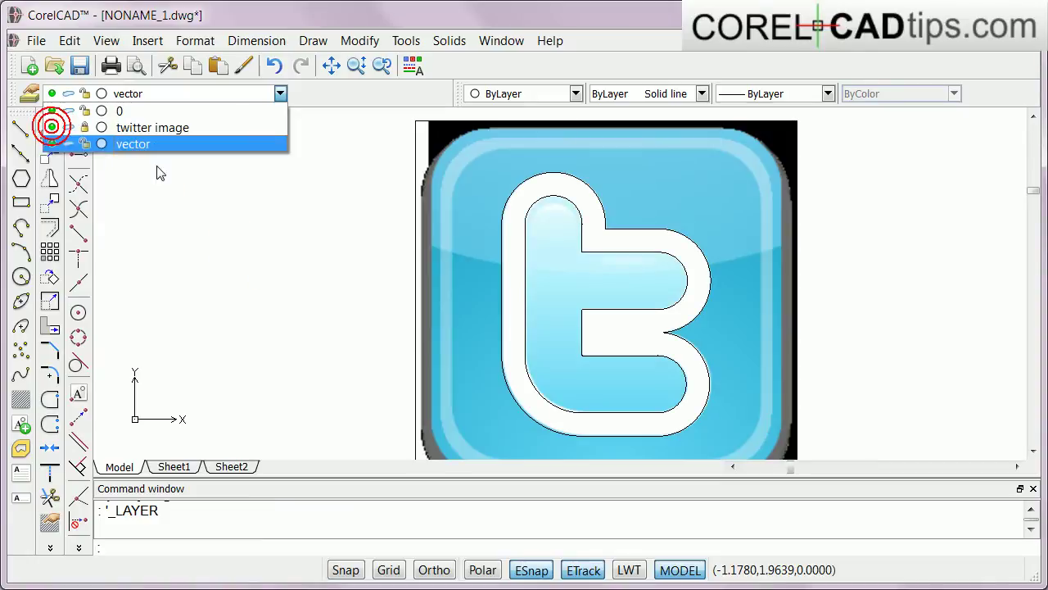
pyautogui.click(307, 284)
pyautogui.press('Escape')
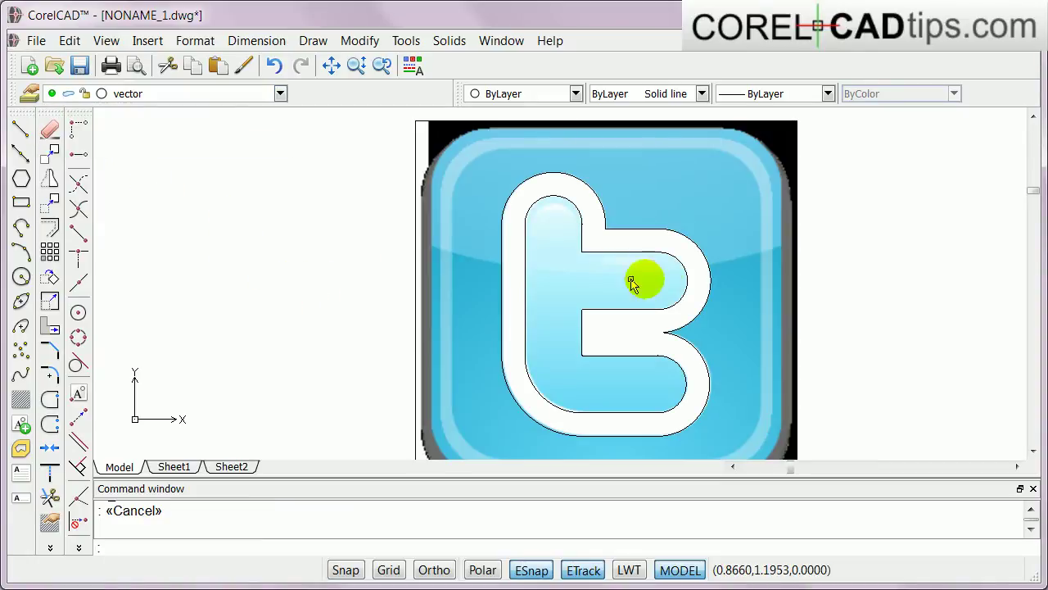
# Step: Try to draw a rectangle over the icon's inner blue square with entity snapping on
pyautogui.scroll(-1, 754, 158)
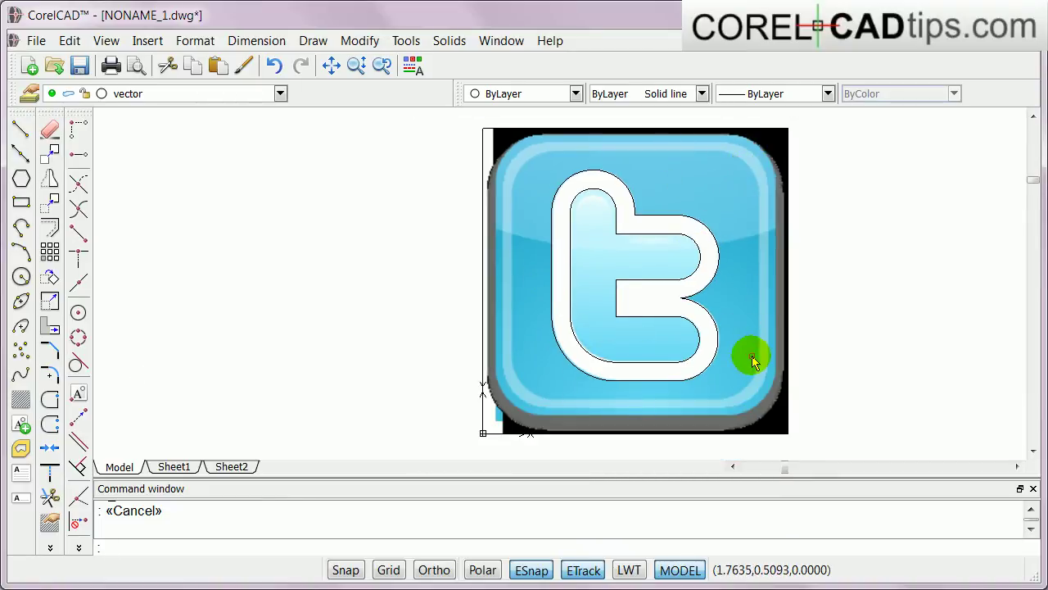
pyautogui.click(1016, 467)
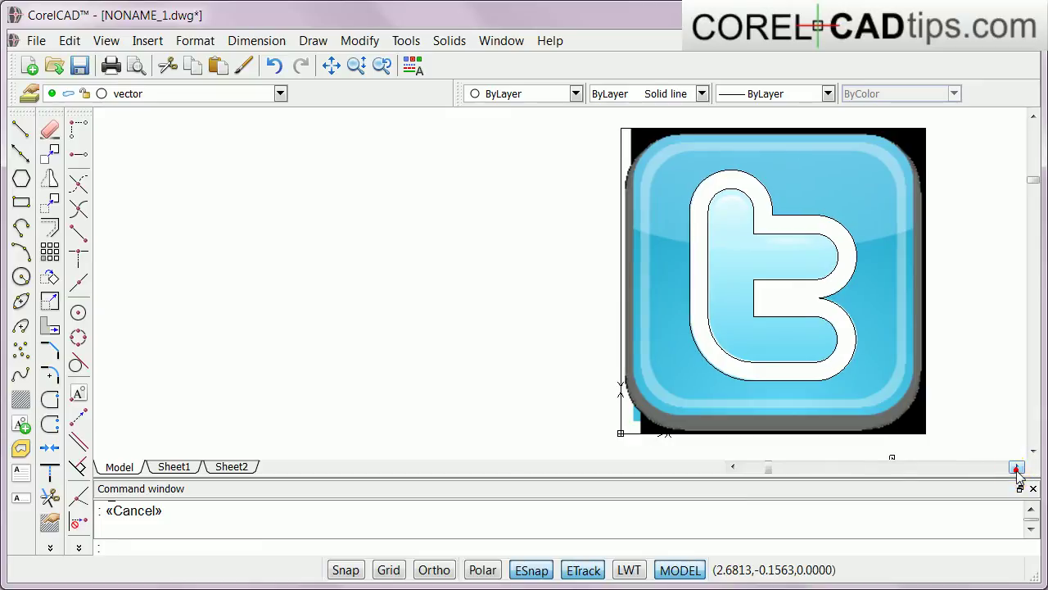
pyautogui.moveTo(852, 311)
pyautogui.mouseDown(button='middle')
pyautogui.moveTo(682, 296)
pyautogui.moveTo(535, 302)
pyautogui.moveTo(543, 313)
pyautogui.mouseUp(button='middle')
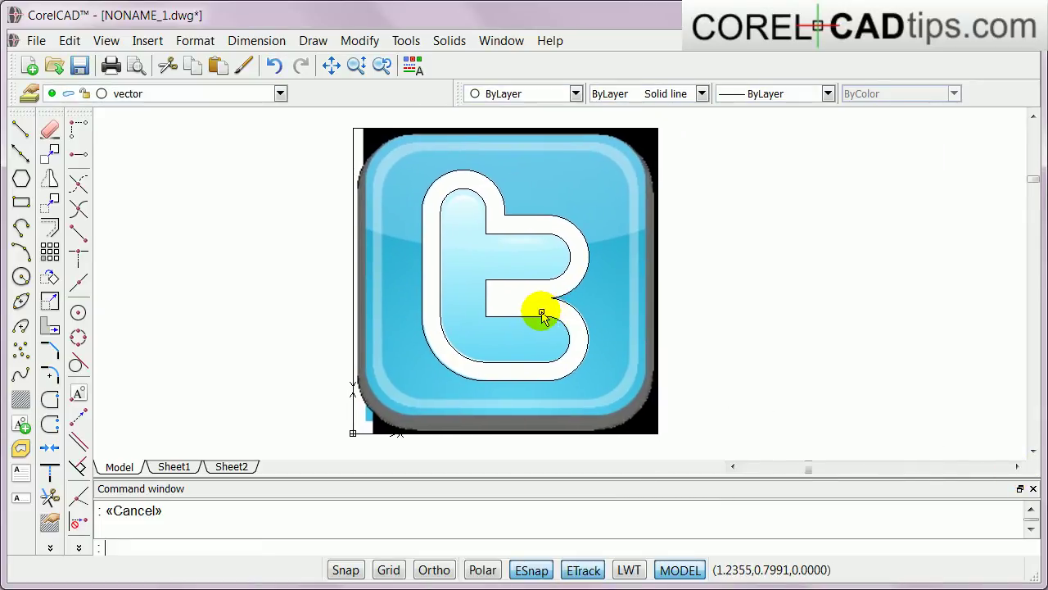
pyautogui.click(20, 204)
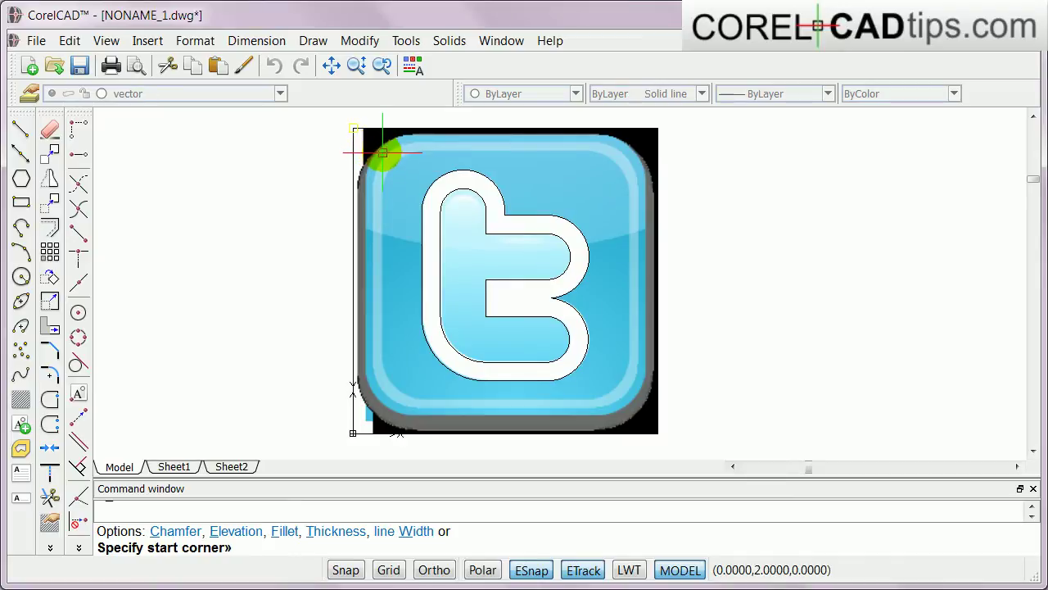
pyautogui.click(383, 151)
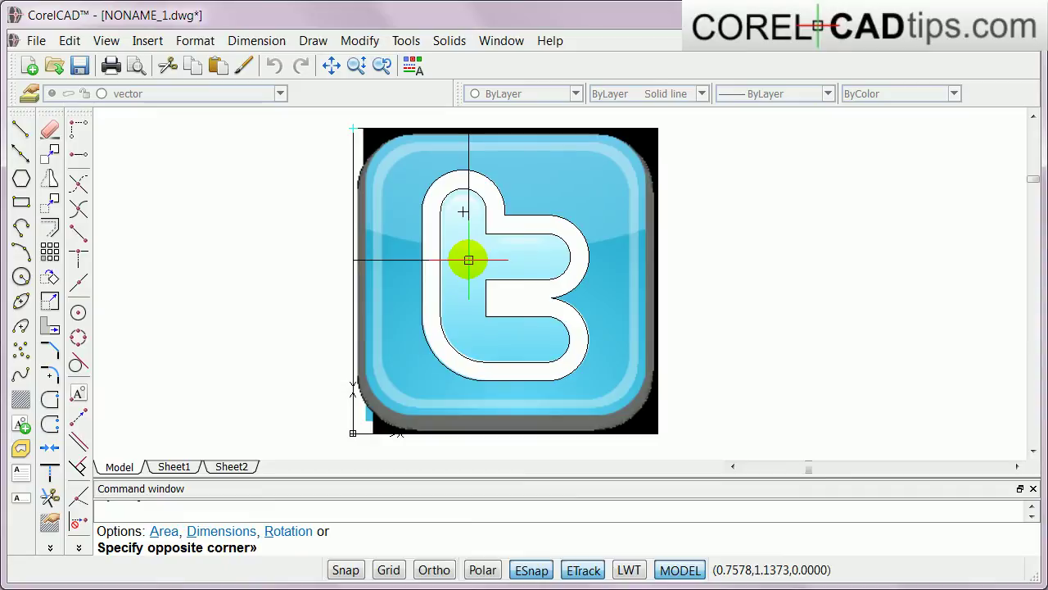
pyautogui.click(634, 408)
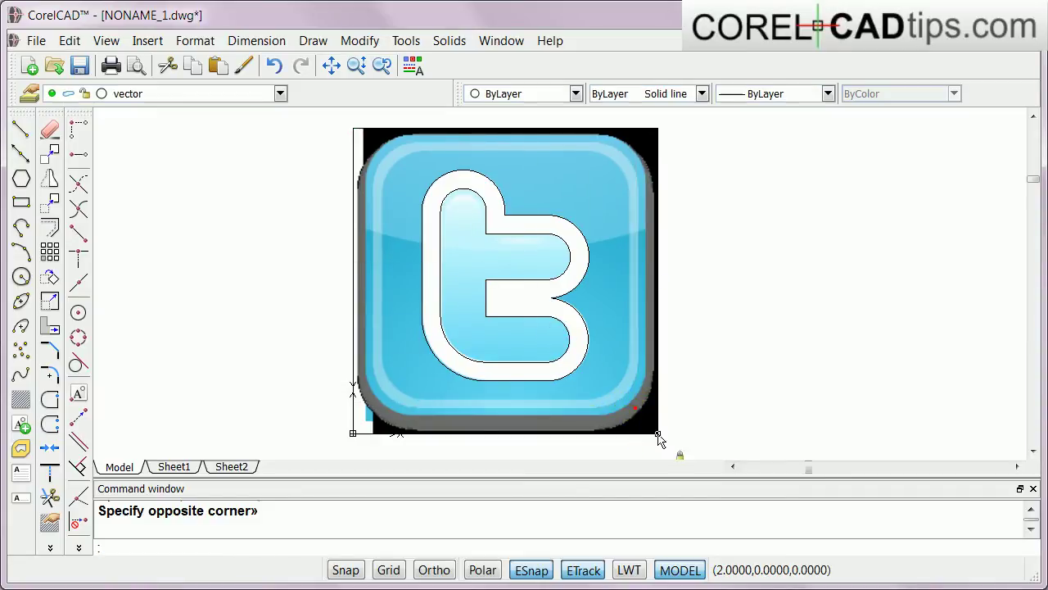
pyautogui.press('Escape')
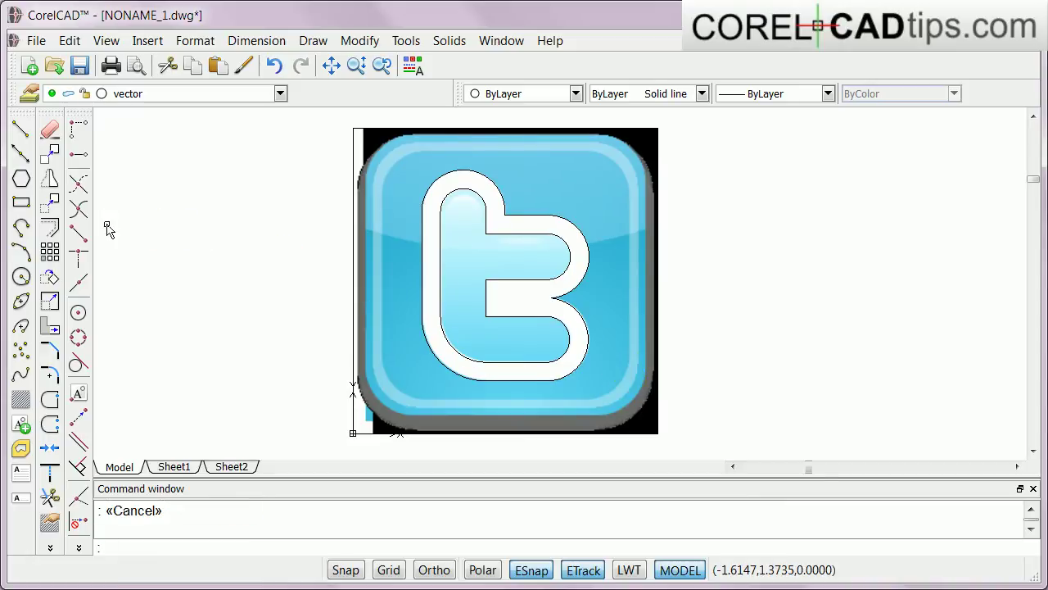
# Step: Draw a rectangle starting outside the icon in empty space, and move it over the icon's inner blue square
pyautogui.click(21, 204)
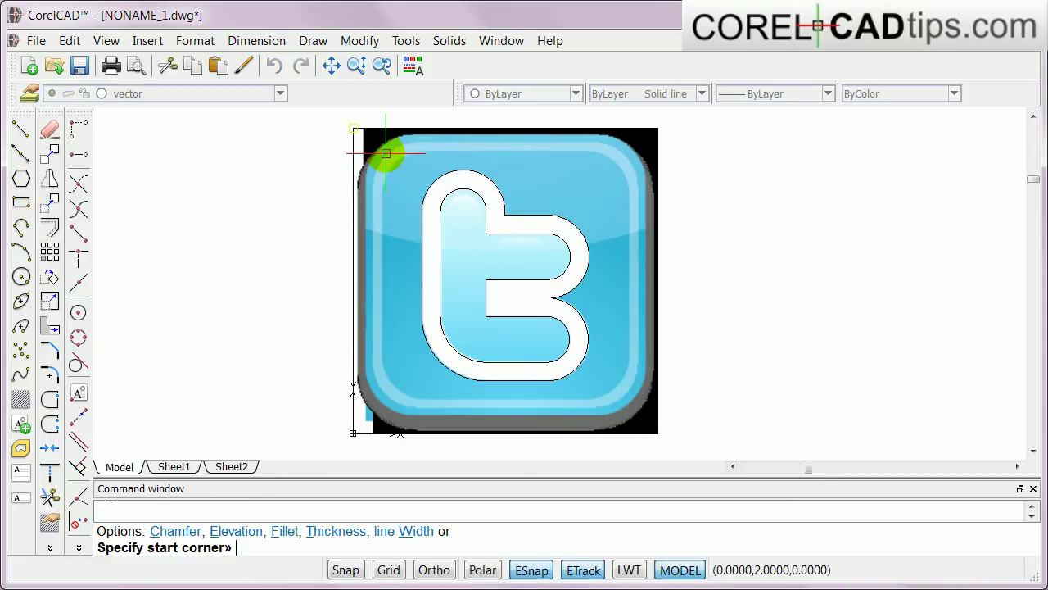
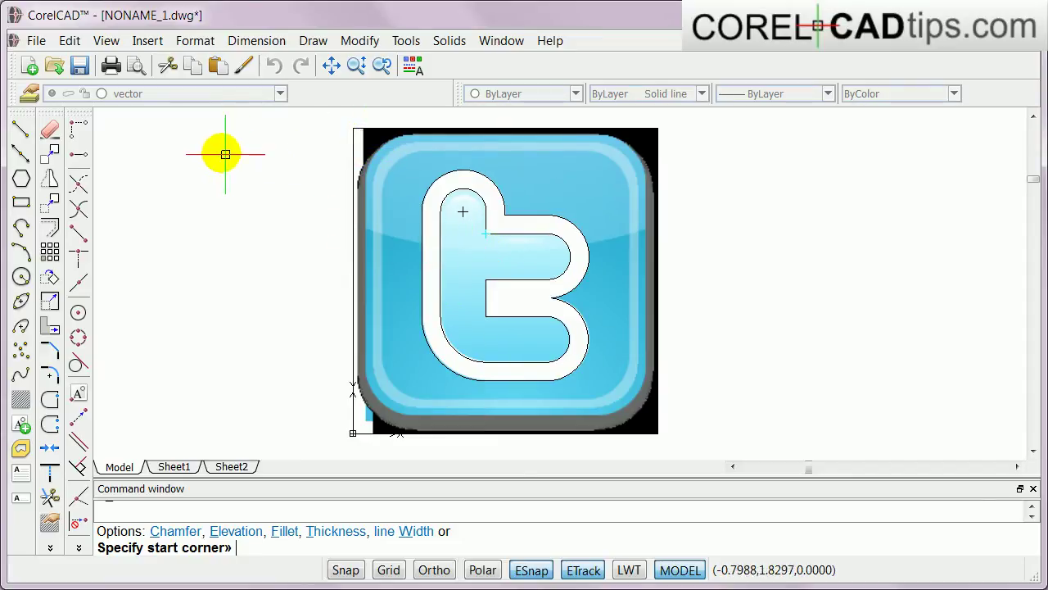
pyautogui.click(475, 407)
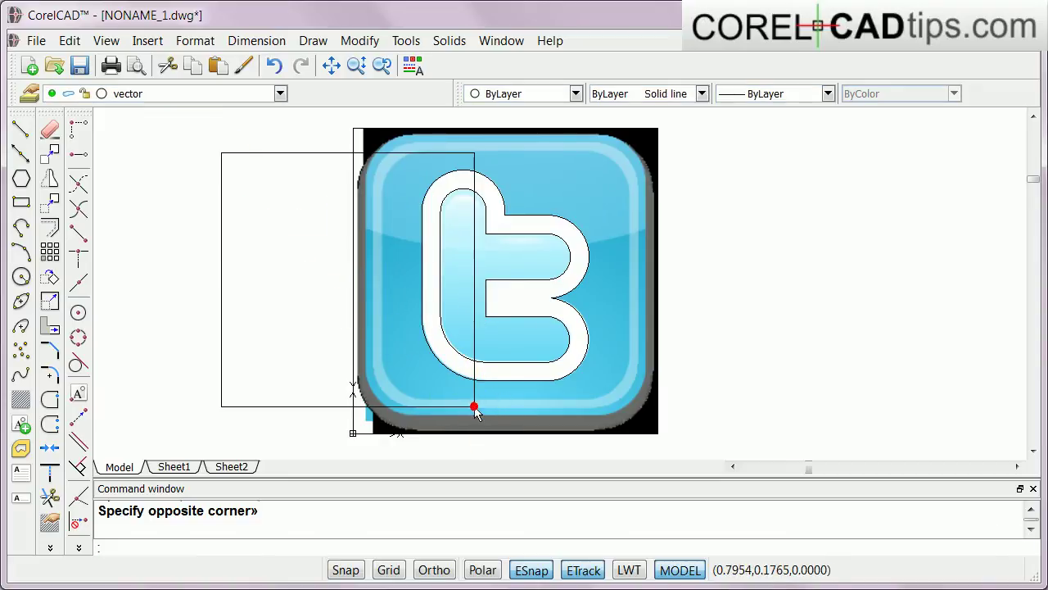
pyautogui.click(298, 406)
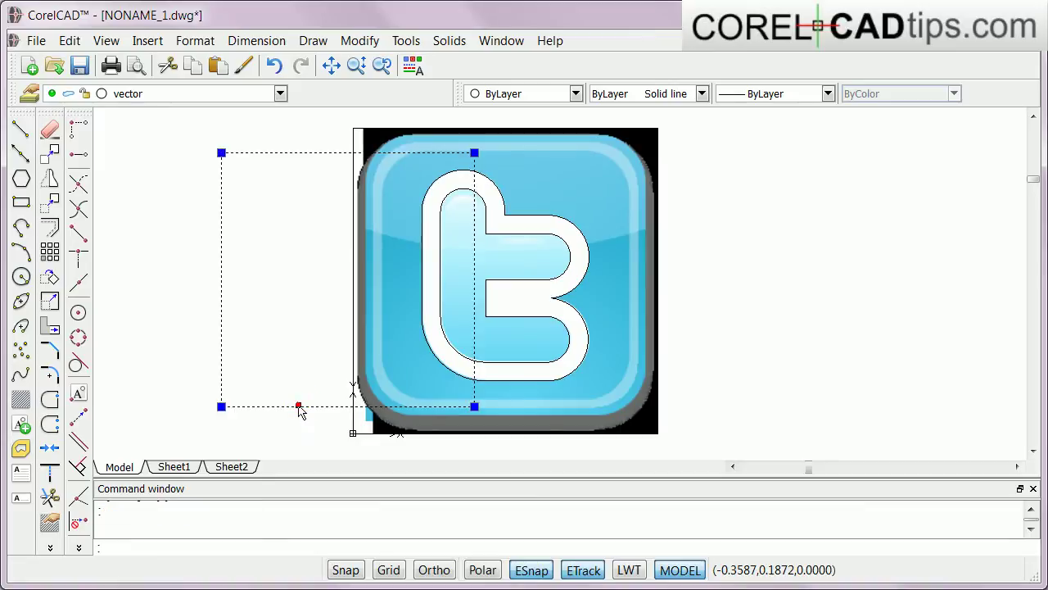
pyautogui.press('F1')
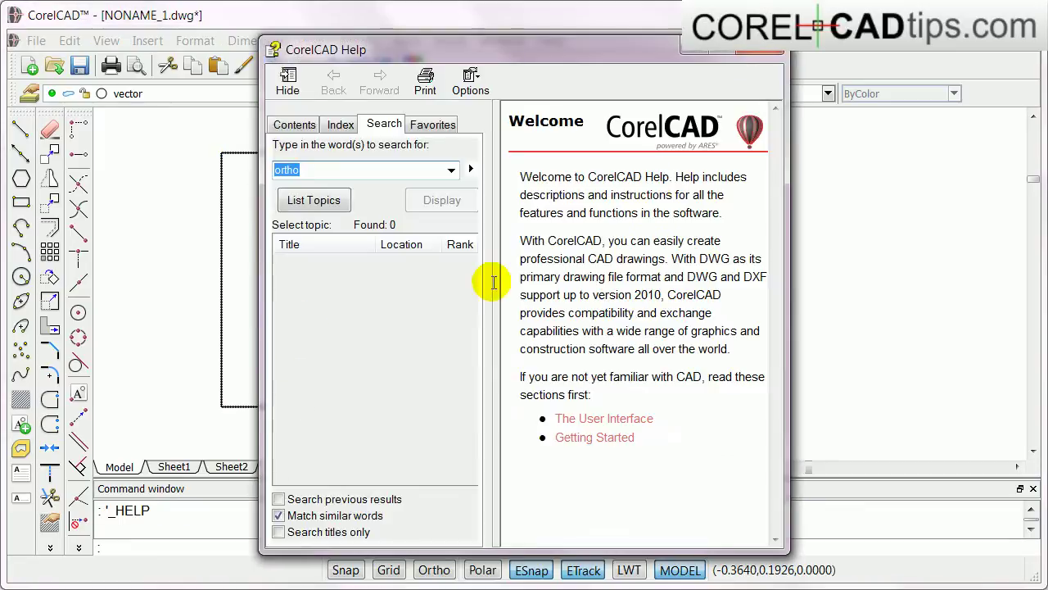
pyautogui.click(754, 50)
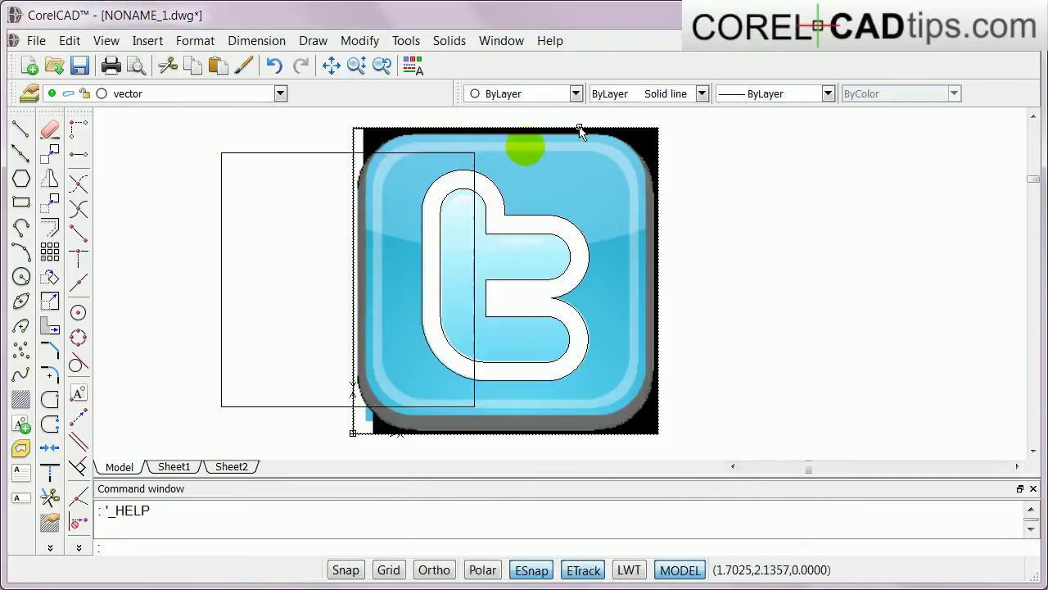
pyautogui.click(310, 154)
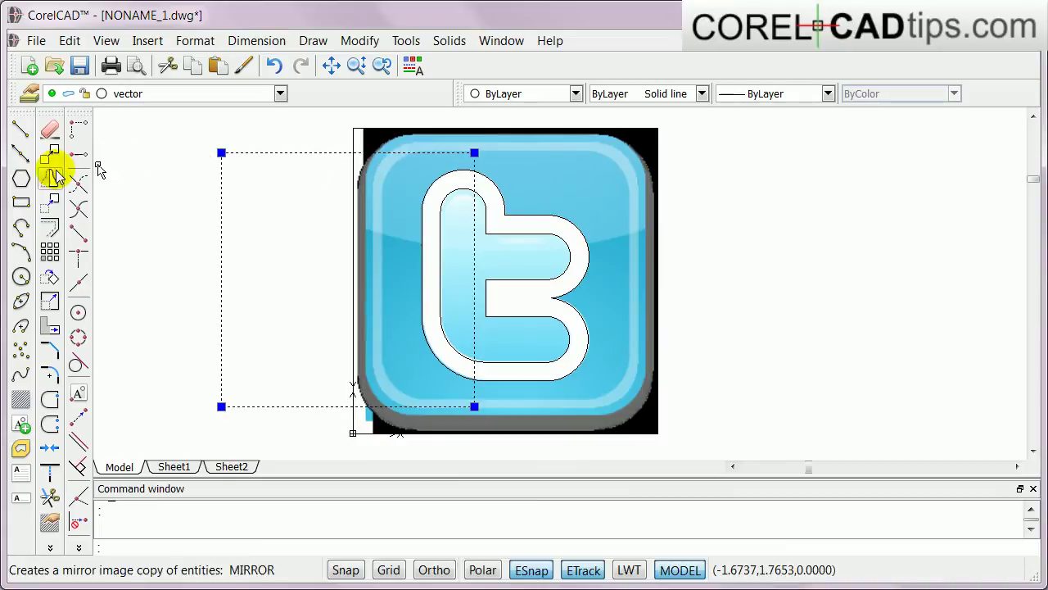
pyautogui.click(50, 203)
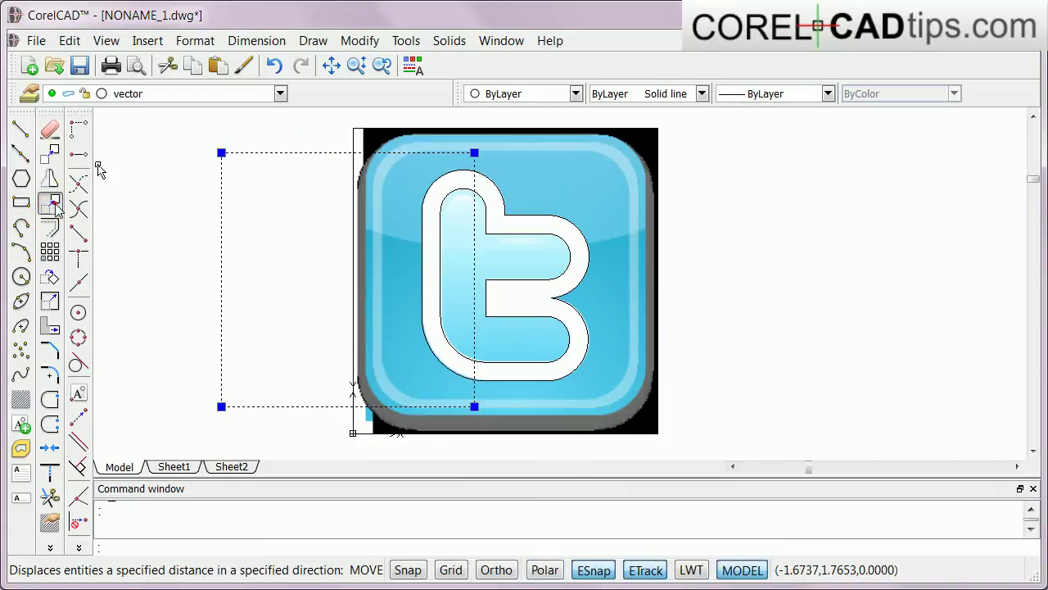
pyautogui.click(333, 217)
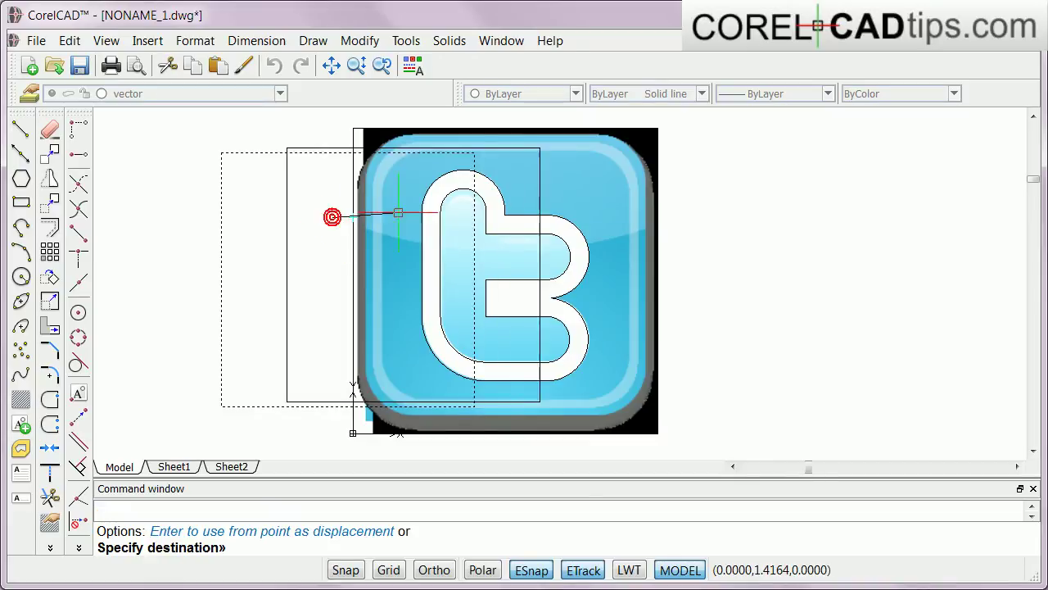
pyautogui.click(488, 207)
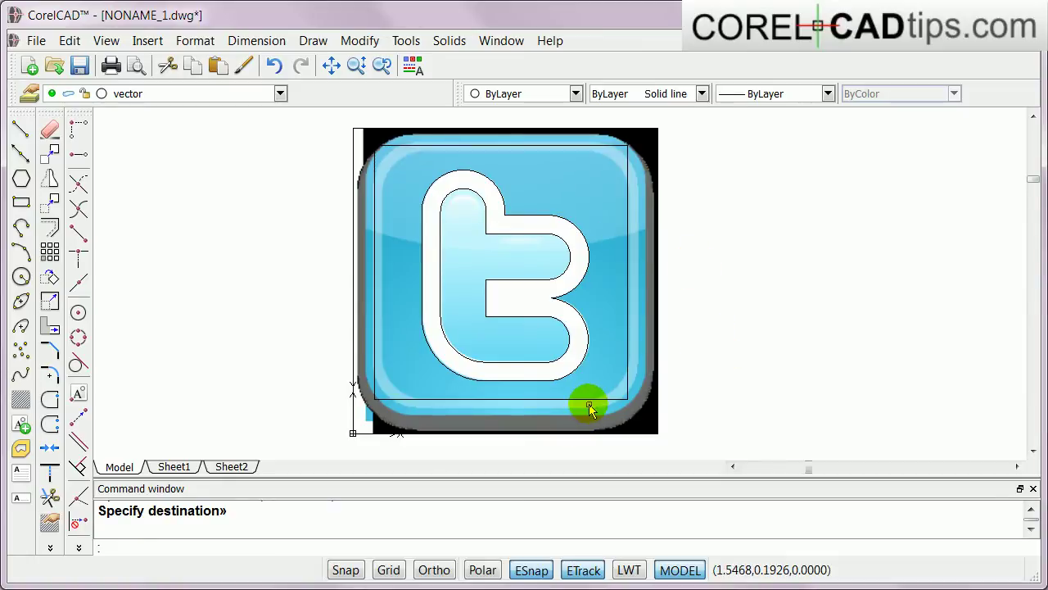
# Step: Try to stretch the moved rectangle's upper-left corner outward toward the icon's edge
pyautogui.click(464, 147)
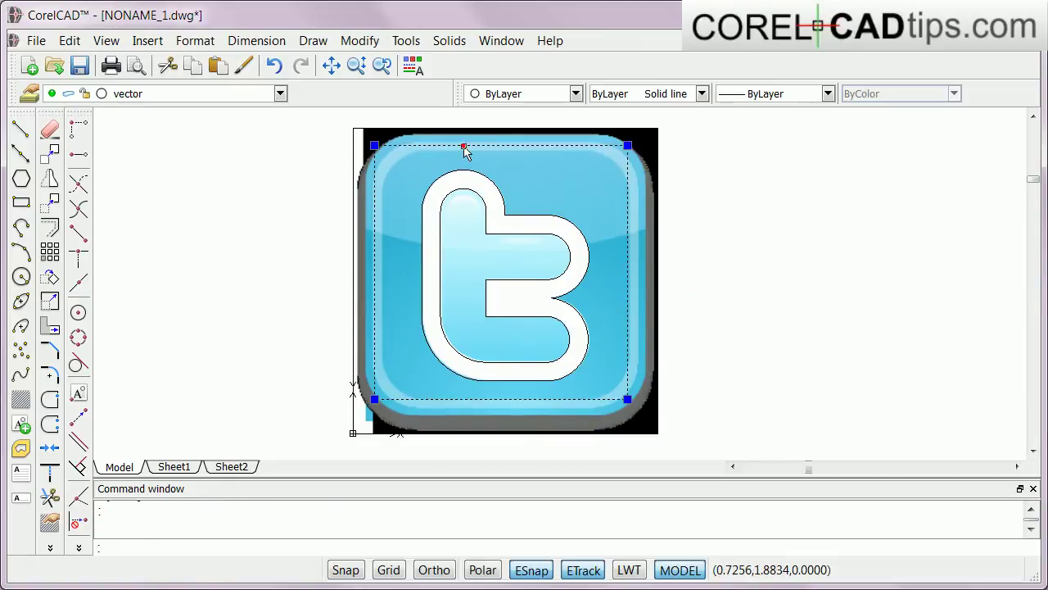
pyautogui.click(375, 146)
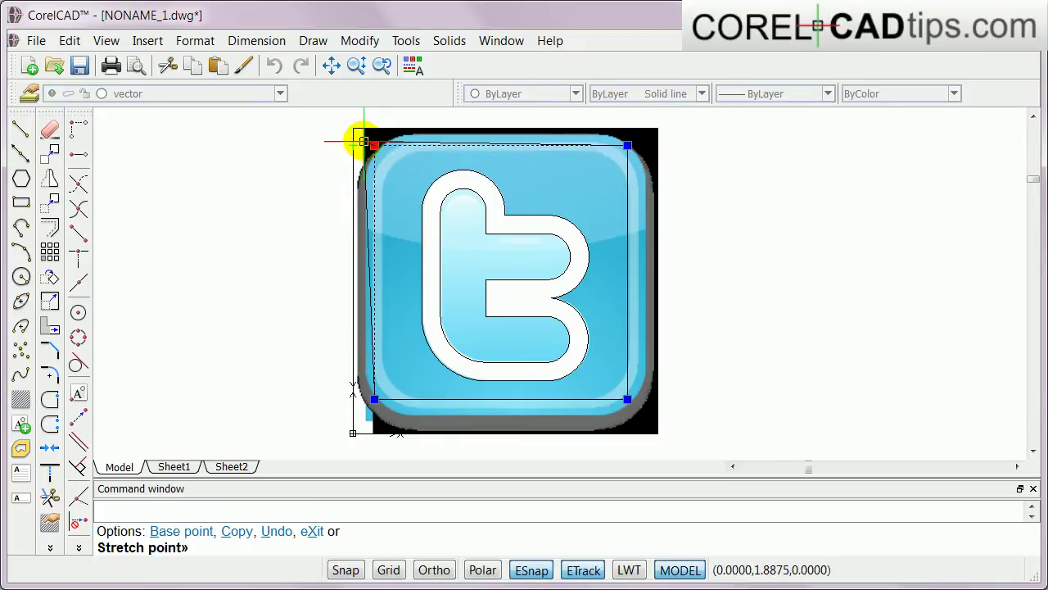
pyautogui.click(354, 136)
pyautogui.click(512, 147)
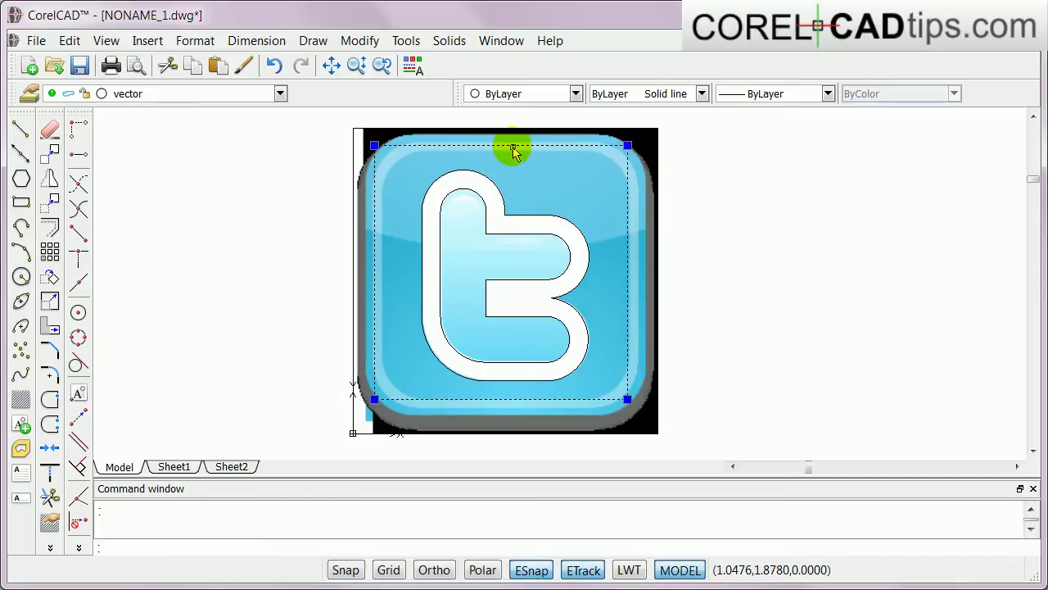
pyautogui.click(21, 202)
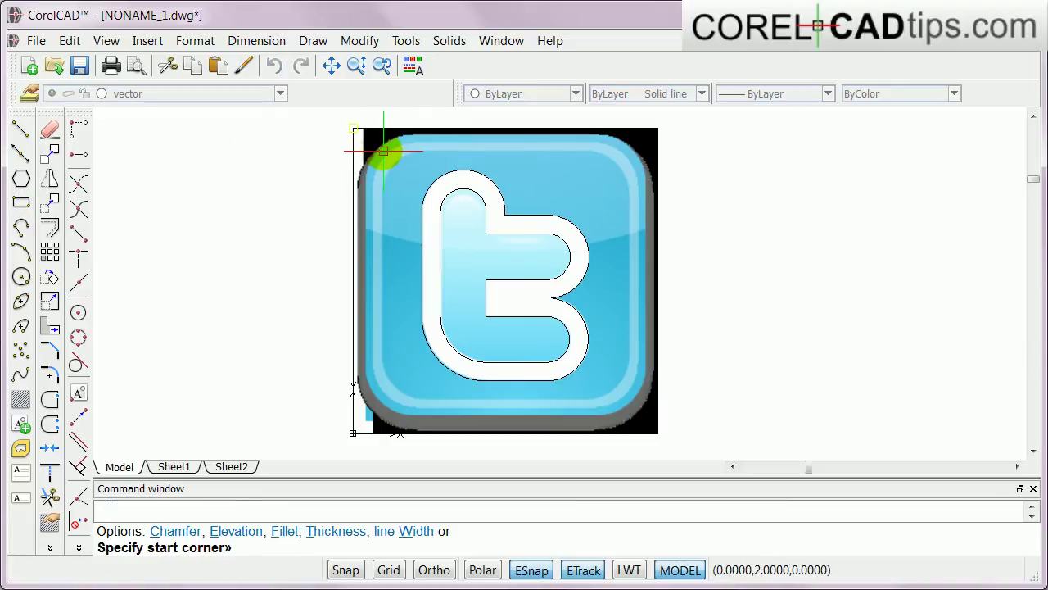
pyautogui.click(353, 128)
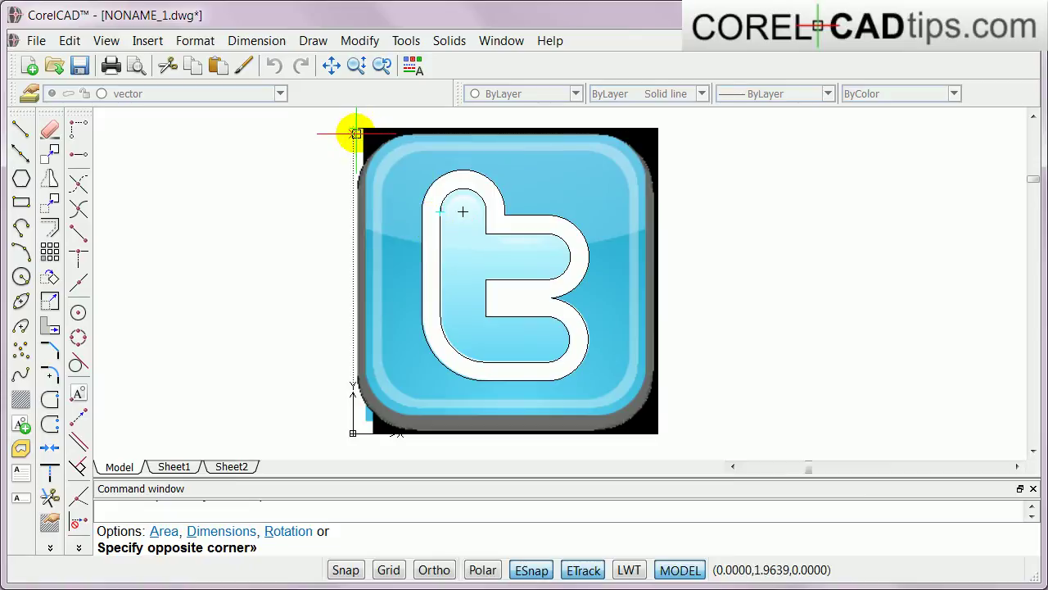
pyautogui.press('Escape')
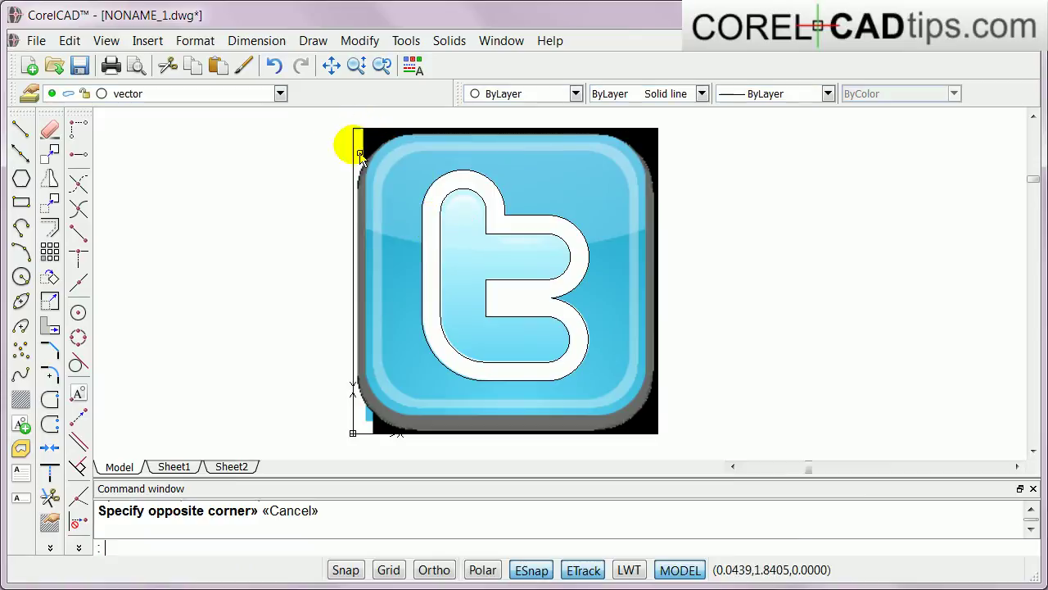
# Step: Turn off ESnap and ETrack and draw a rectangle around the t along the inner edge of the icon's light border
pyautogui.click(531, 569)
pyautogui.click(566, 571)
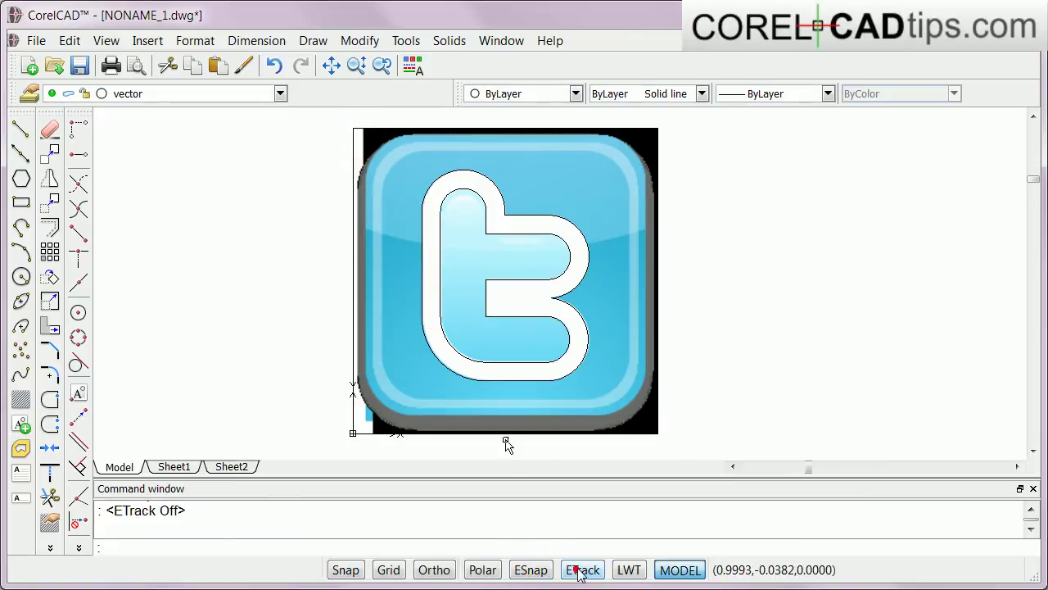
pyautogui.click(21, 203)
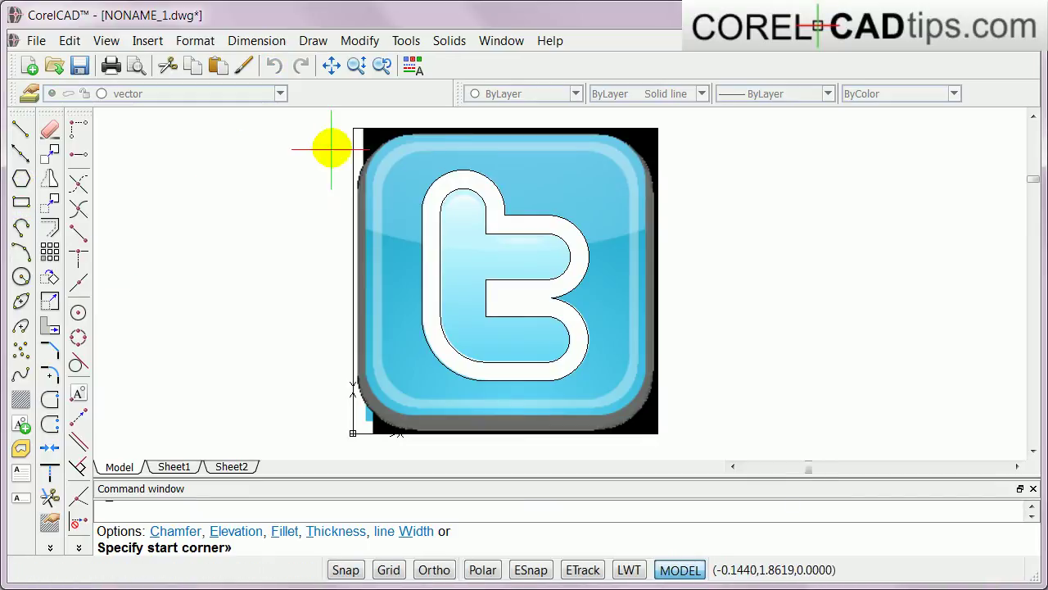
pyautogui.click(384, 150)
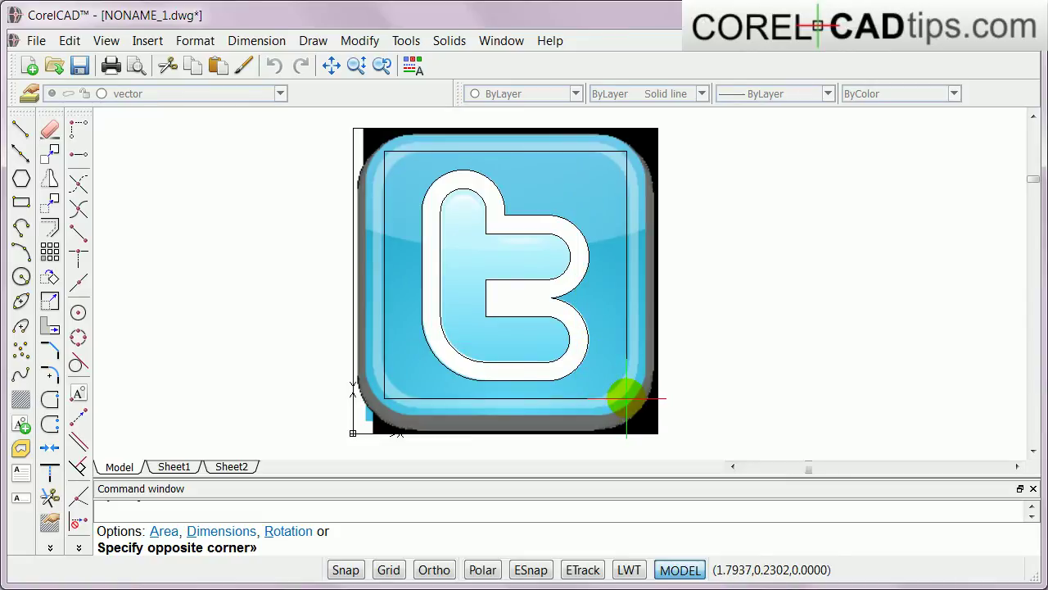
pyautogui.click(629, 398)
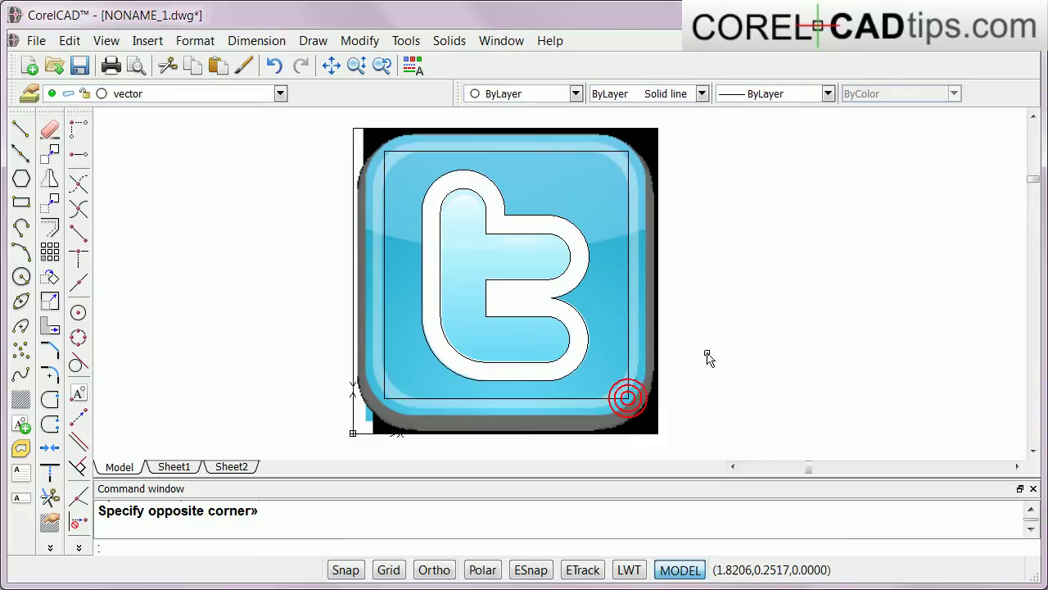
# Step: Turn ESnap and ETrack back on
pyautogui.click(528, 571)
pyautogui.click(582, 570)
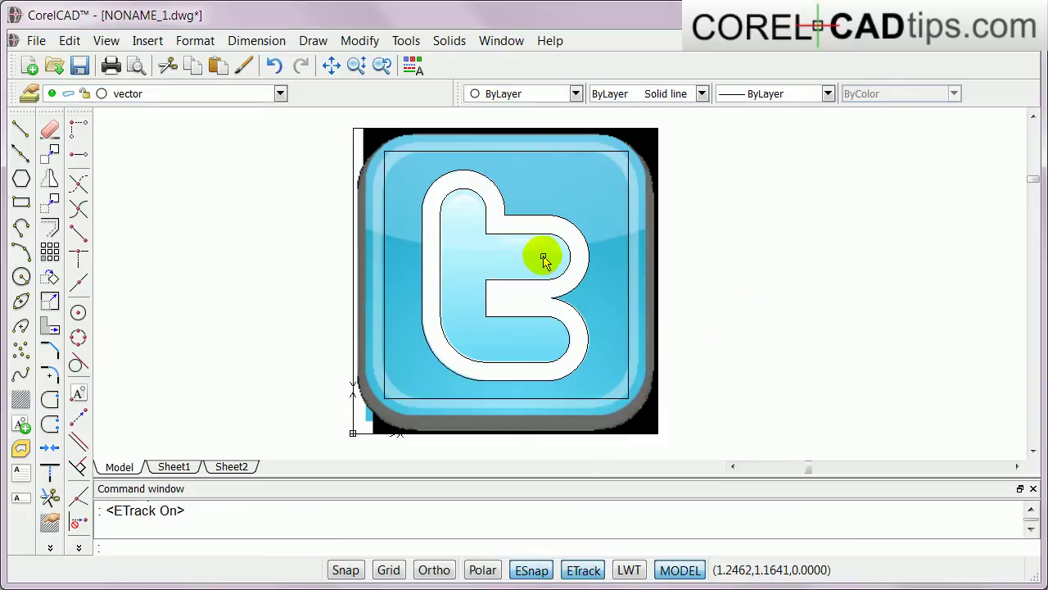
pyautogui.scroll(1, 544, 259)
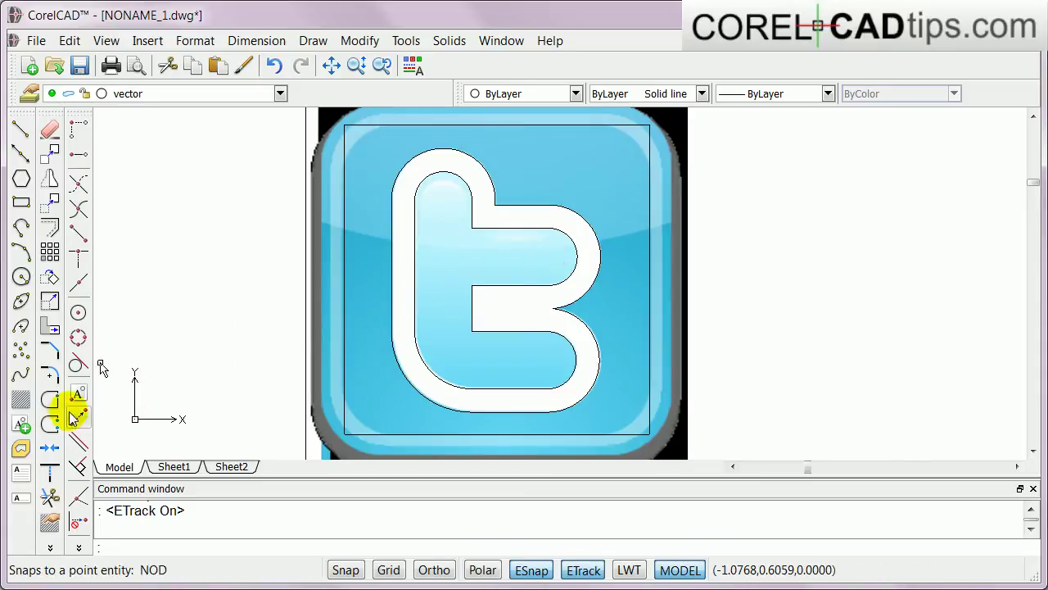
# Step: Fillet all four corners of the square frame at once with the Fillet command's Polyline option, and undo that fillet
pyautogui.press('Escape')
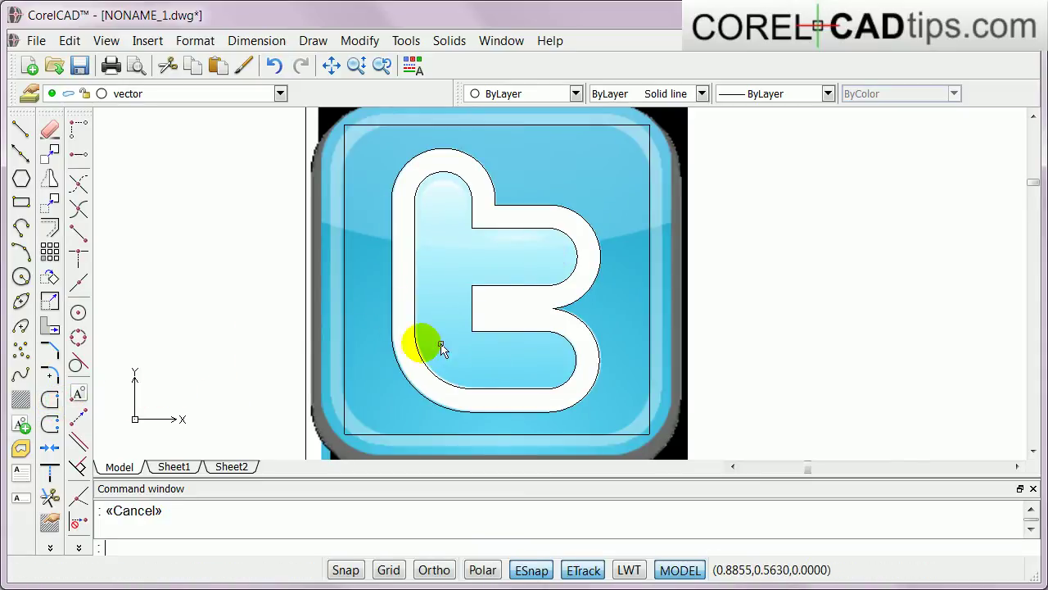
pyautogui.click(49, 371)
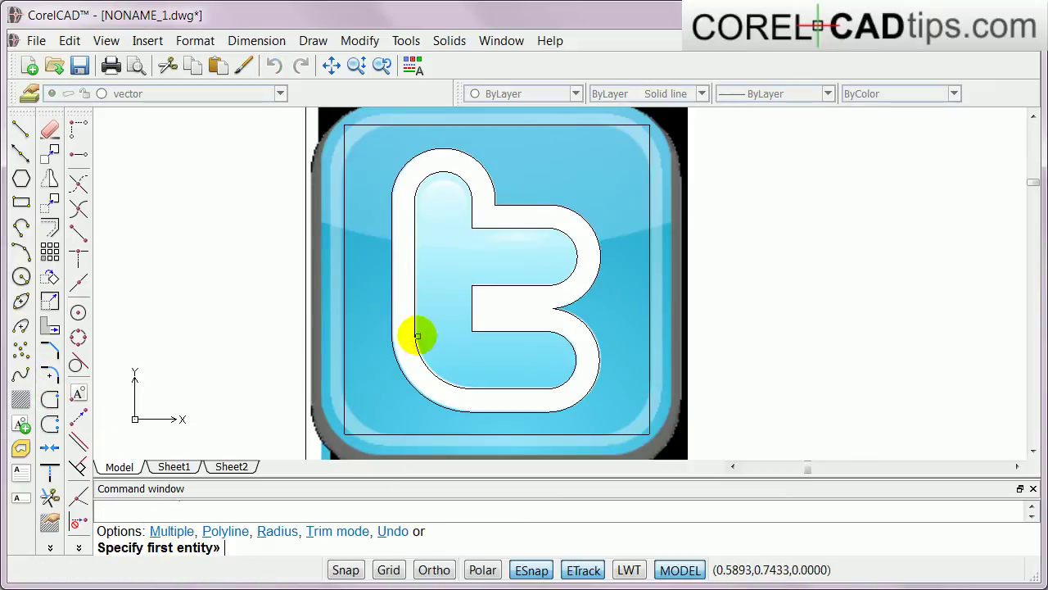
pyautogui.click(395, 352)
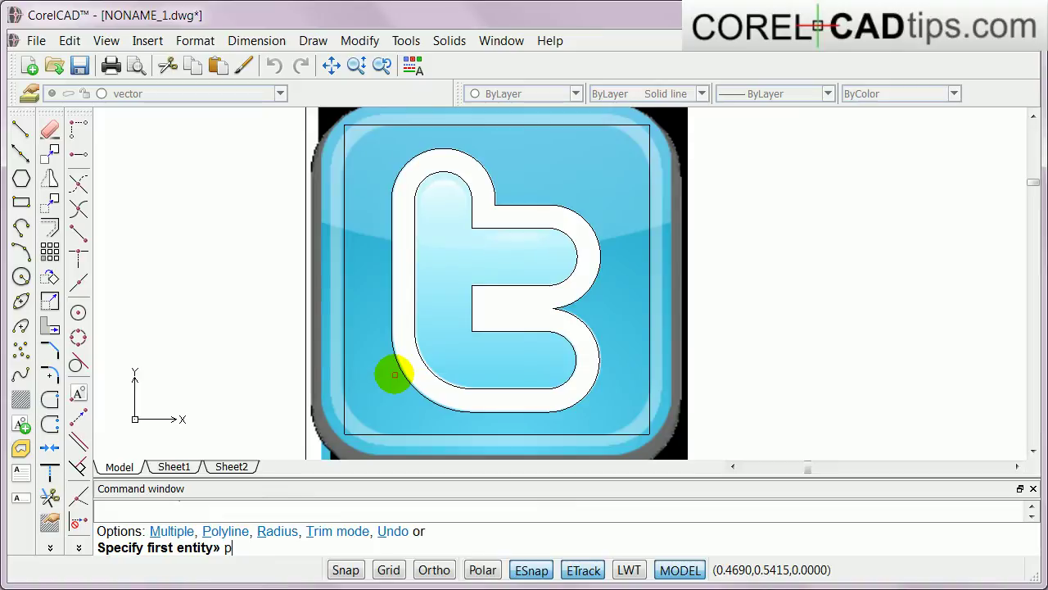
pyautogui.press('Return')
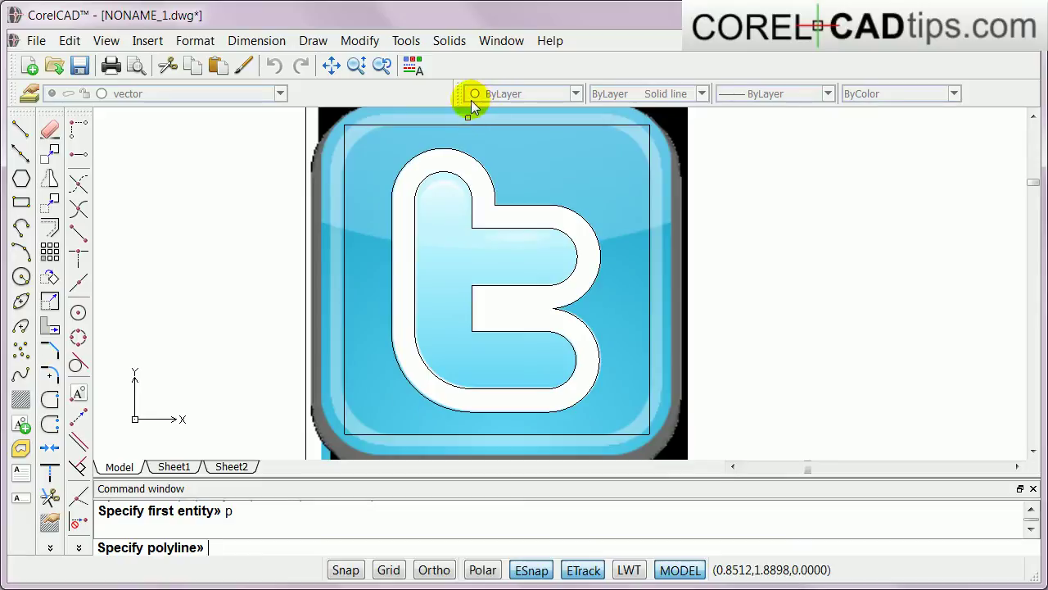
pyautogui.click(464, 125)
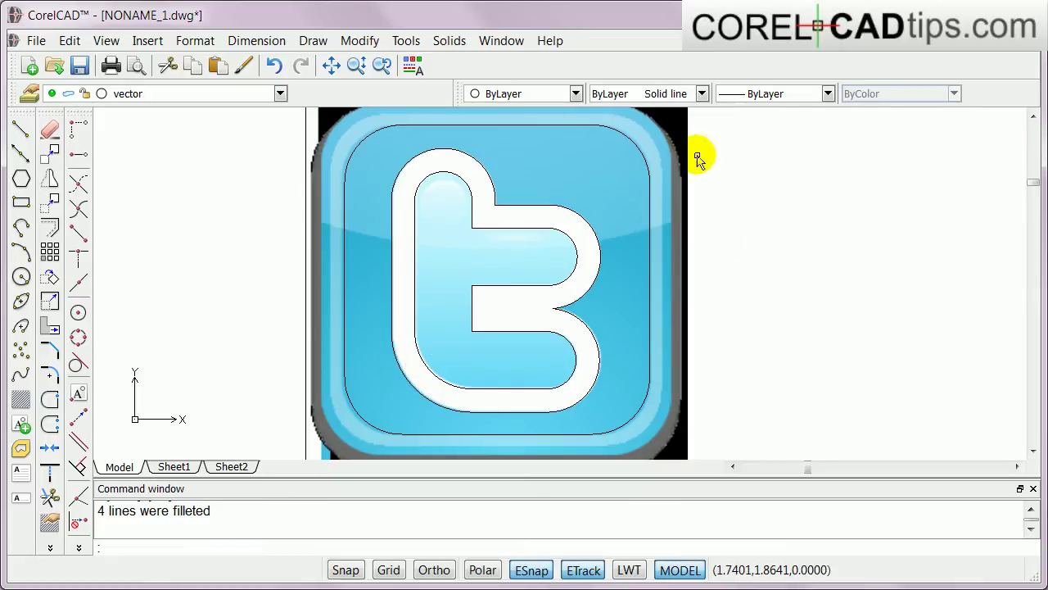
pyautogui.hotkey('ctrl', 'z')
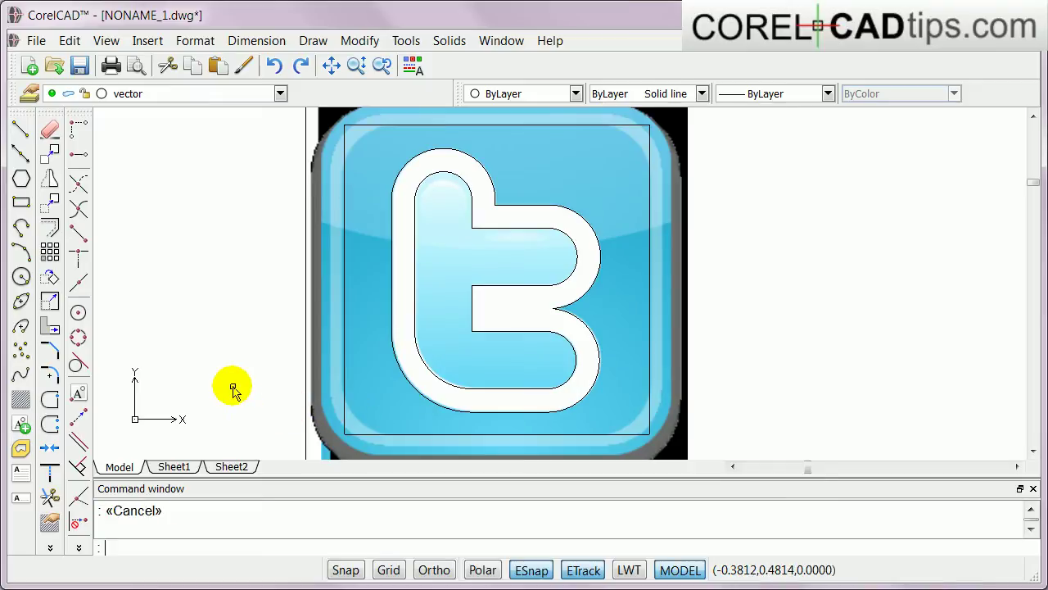
# Step: Set the fillet radius to 0.3 and fillet the upper-left corner of the square frame
pyautogui.click(48, 379)
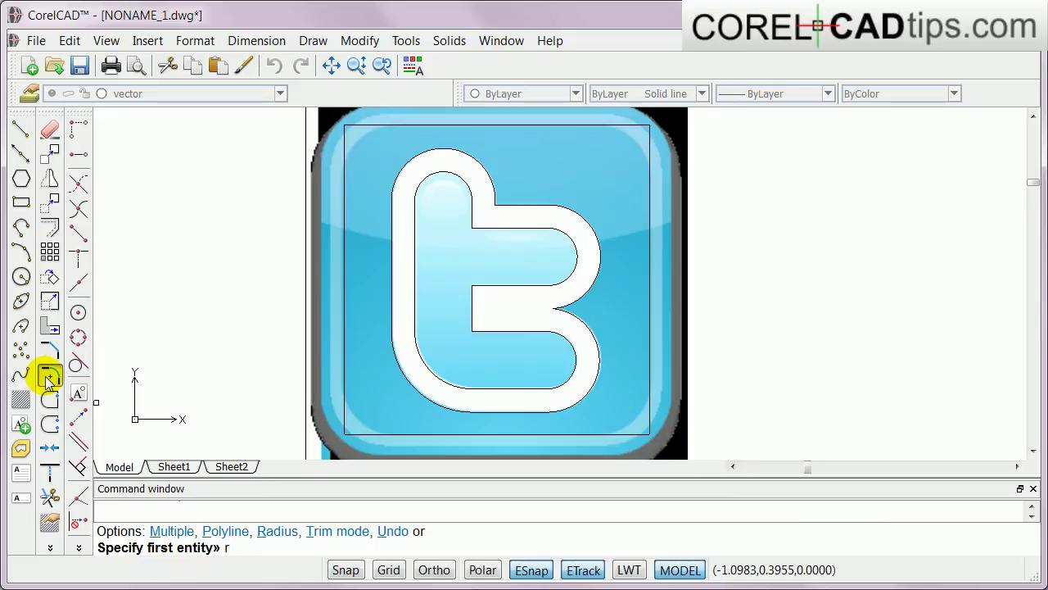
pyautogui.press('Return')
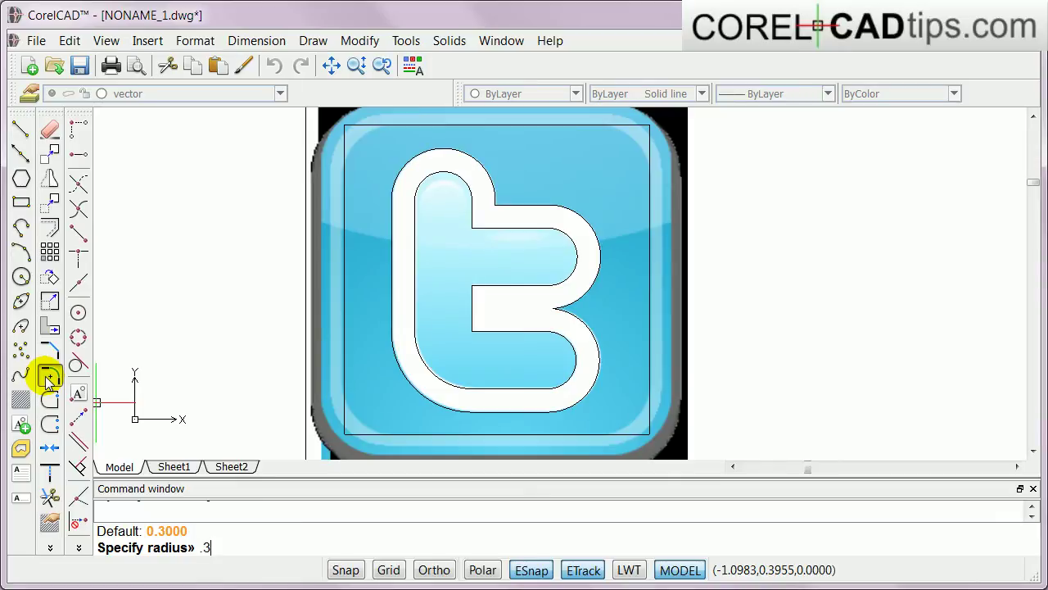
pyautogui.press('Return')
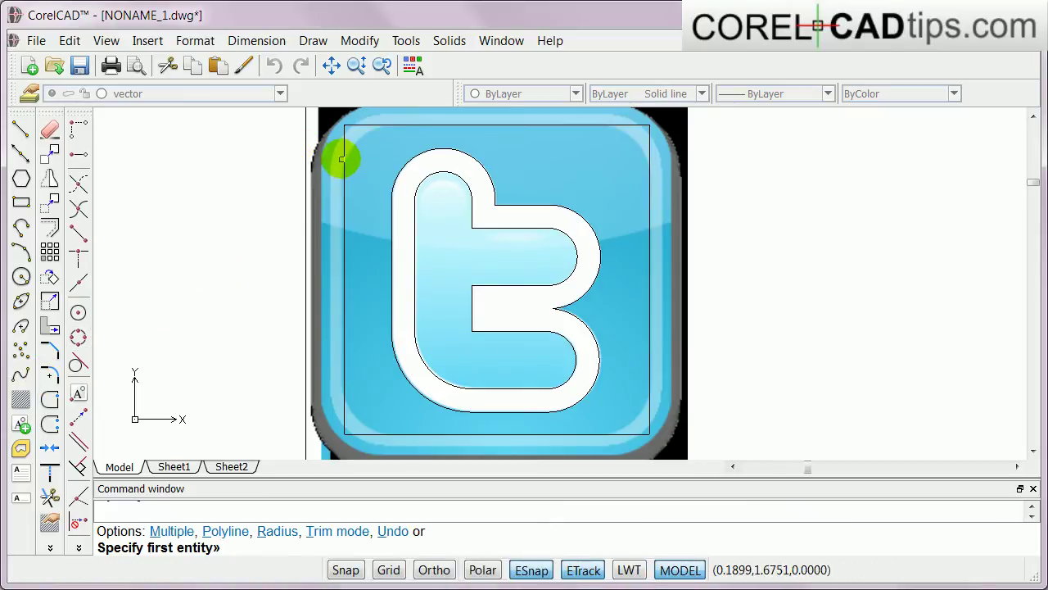
pyautogui.click(344, 161)
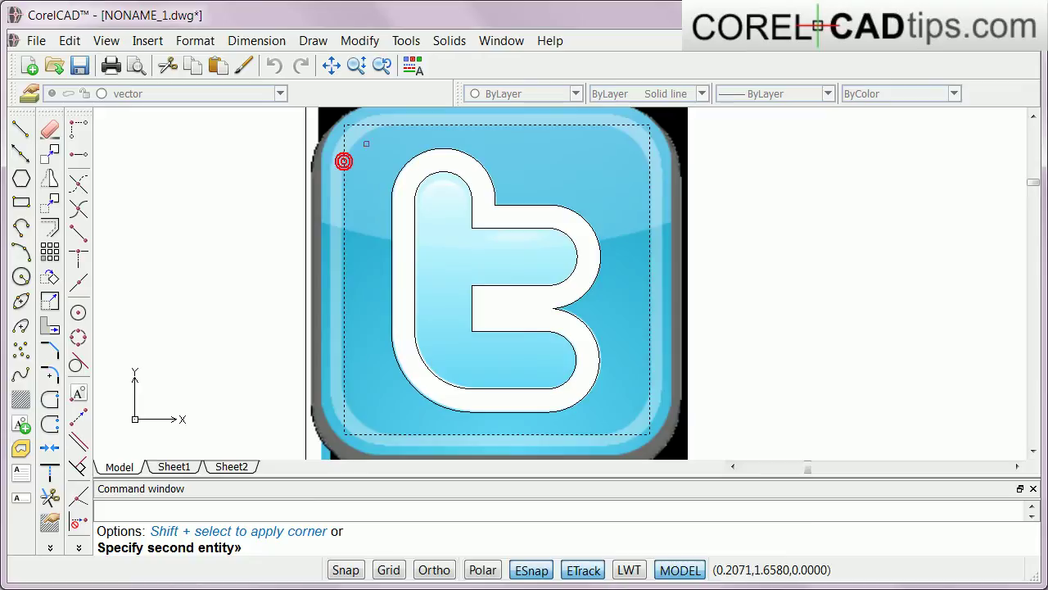
pyautogui.click(386, 127)
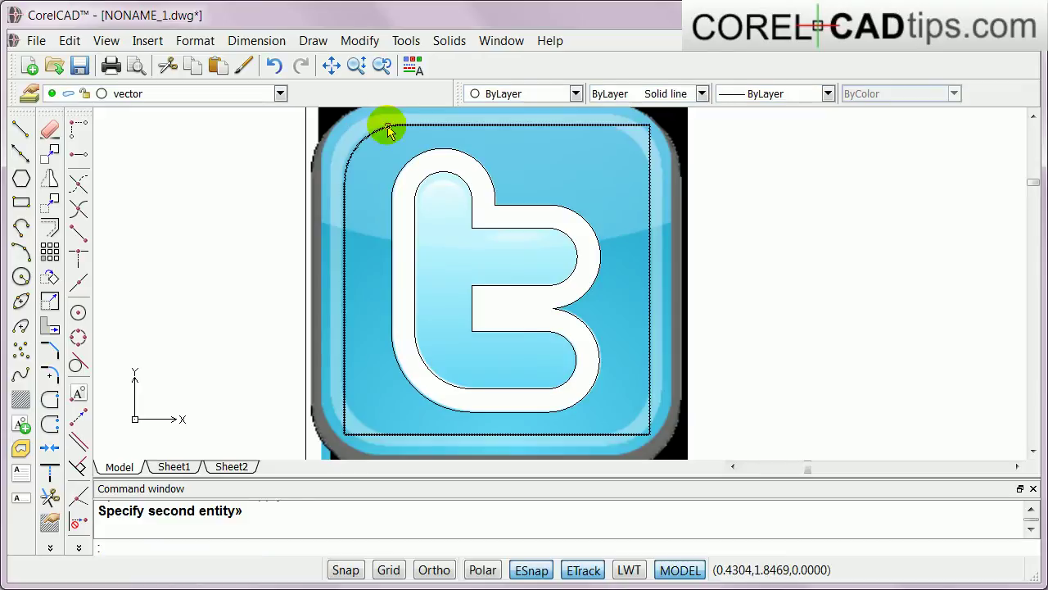
# Step: Fillet the upper-right corner of the square frame with the same radius
pyautogui.click(608, 128)
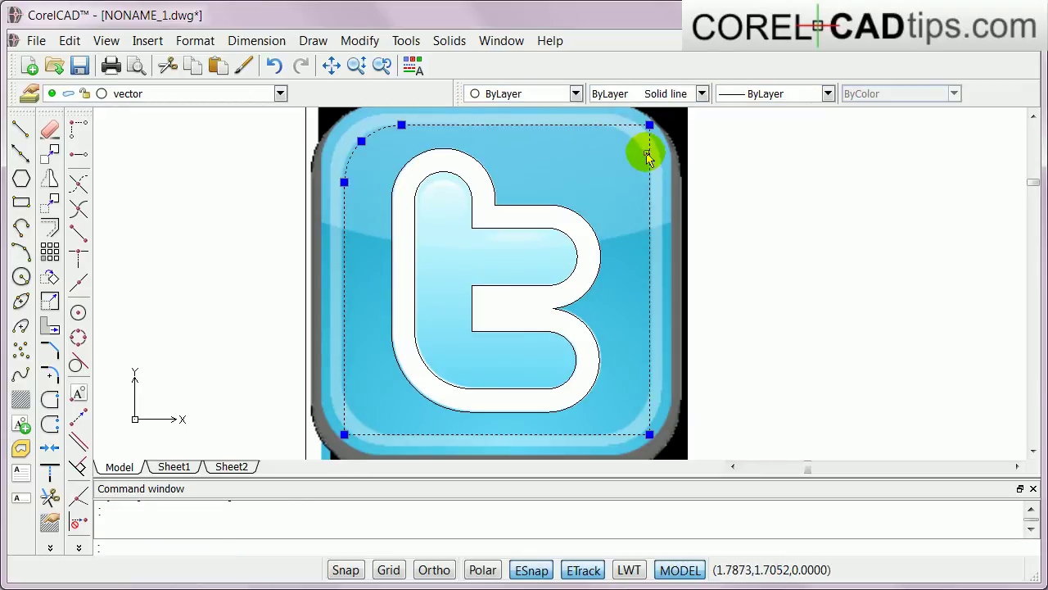
pyautogui.press('Escape')
pyautogui.rightClick(714, 163)
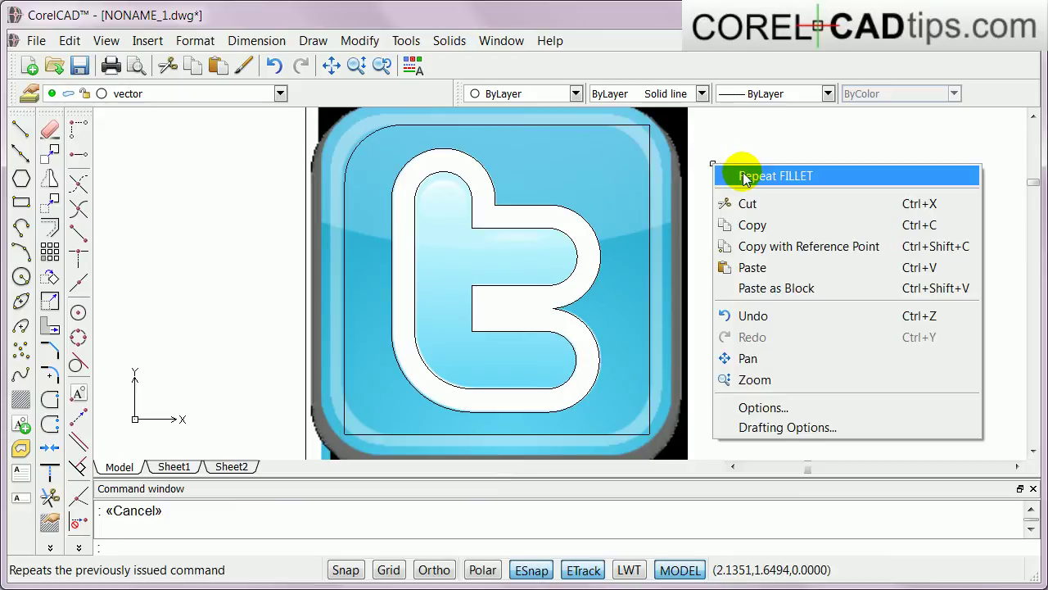
pyautogui.click(744, 177)
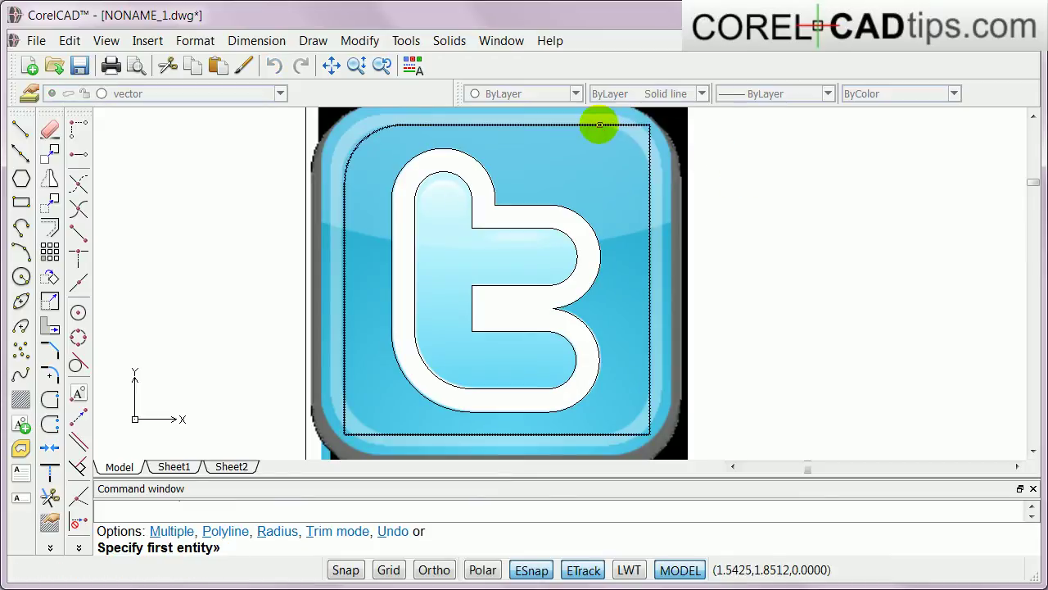
pyautogui.click(600, 125)
pyautogui.click(649, 161)
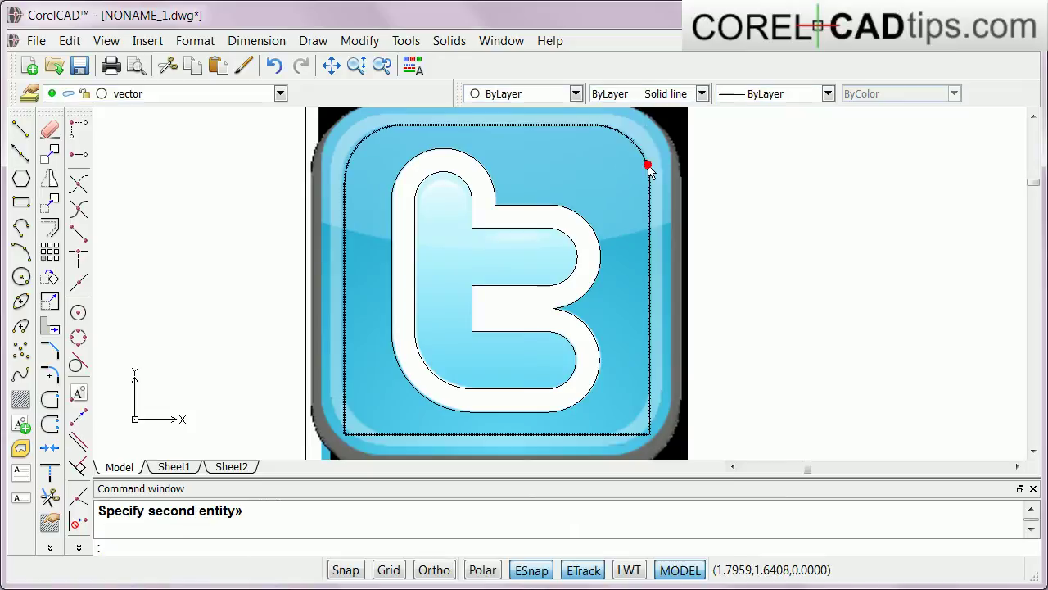
# Step: Fillet the lower-right corner of the square frame with the same radius
pyautogui.rightClick(769, 179)
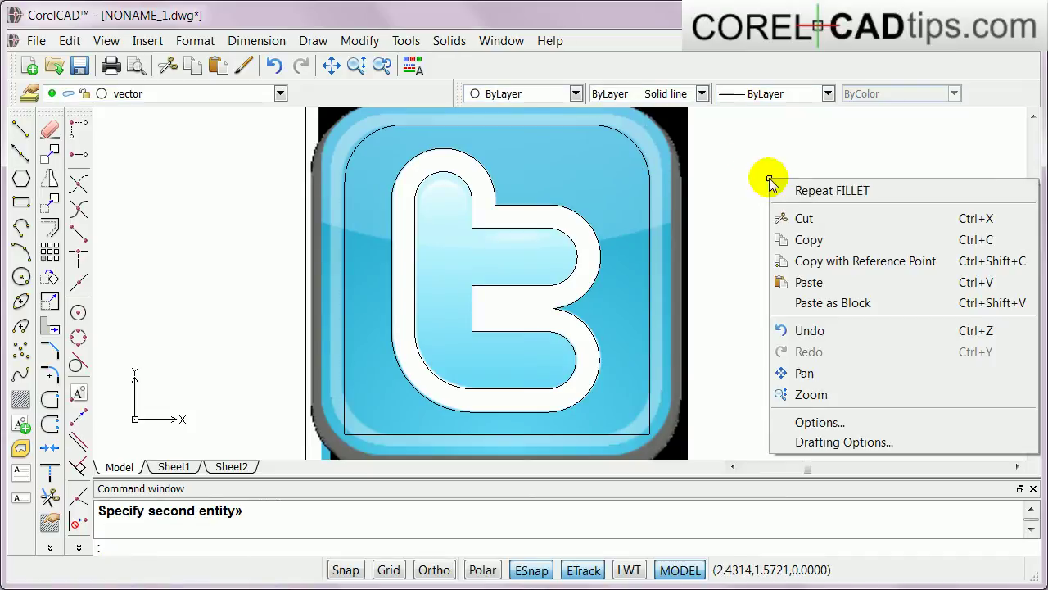
pyautogui.click(852, 190)
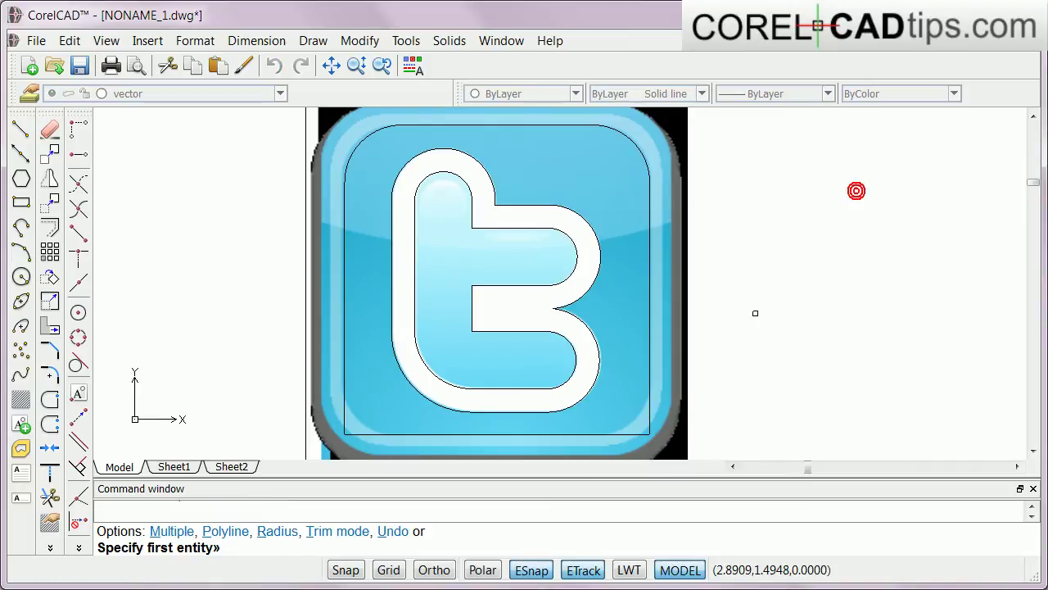
pyautogui.click(650, 387)
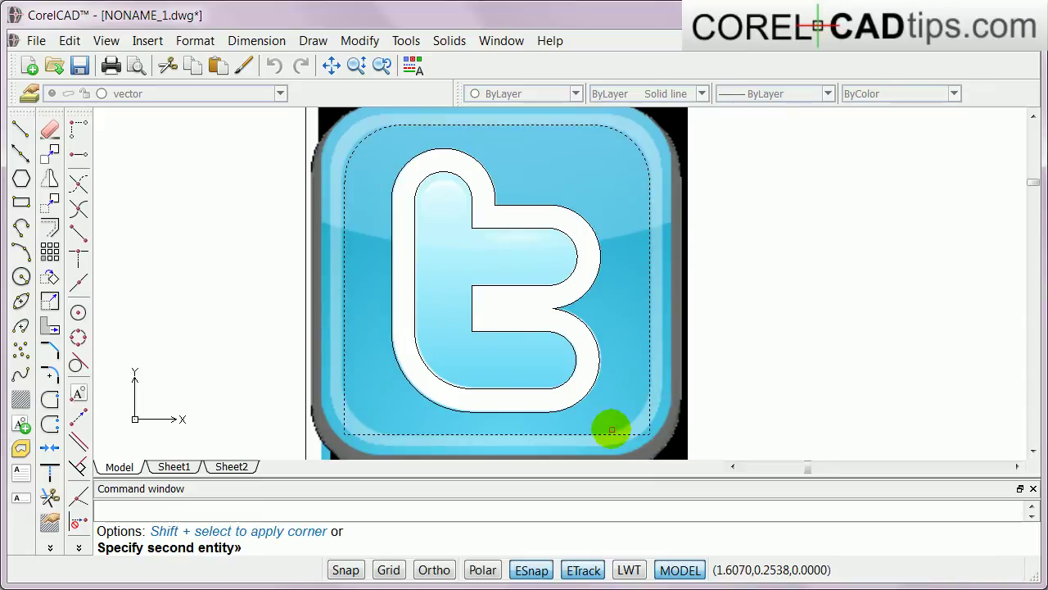
pyautogui.click(609, 434)
# Step: Fillet the lower-left corner of the square frame with the same radius
pyautogui.rightClick(783, 293)
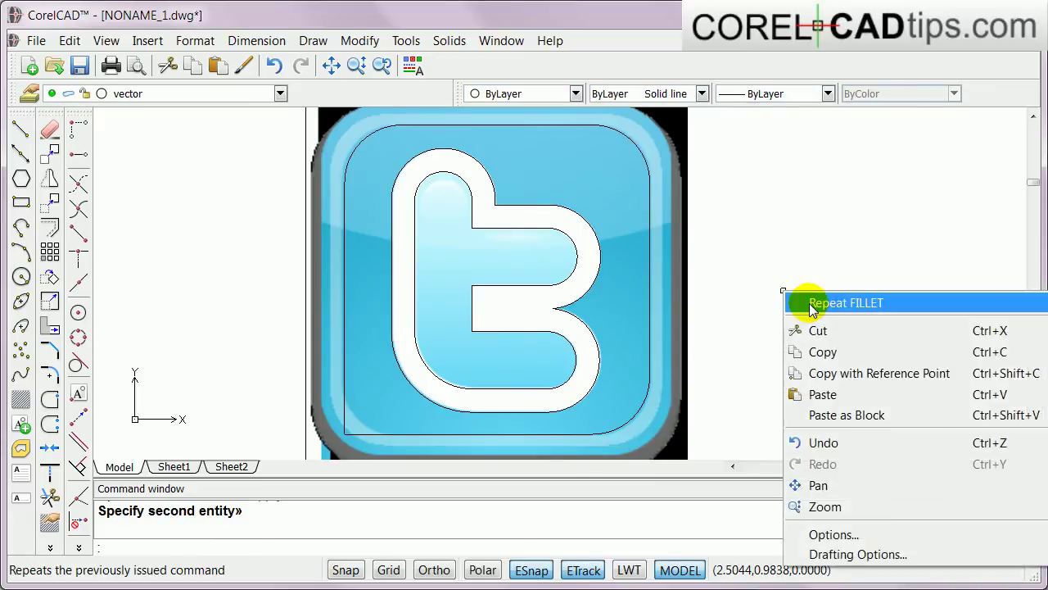
pyautogui.click(808, 299)
pyautogui.click(420, 435)
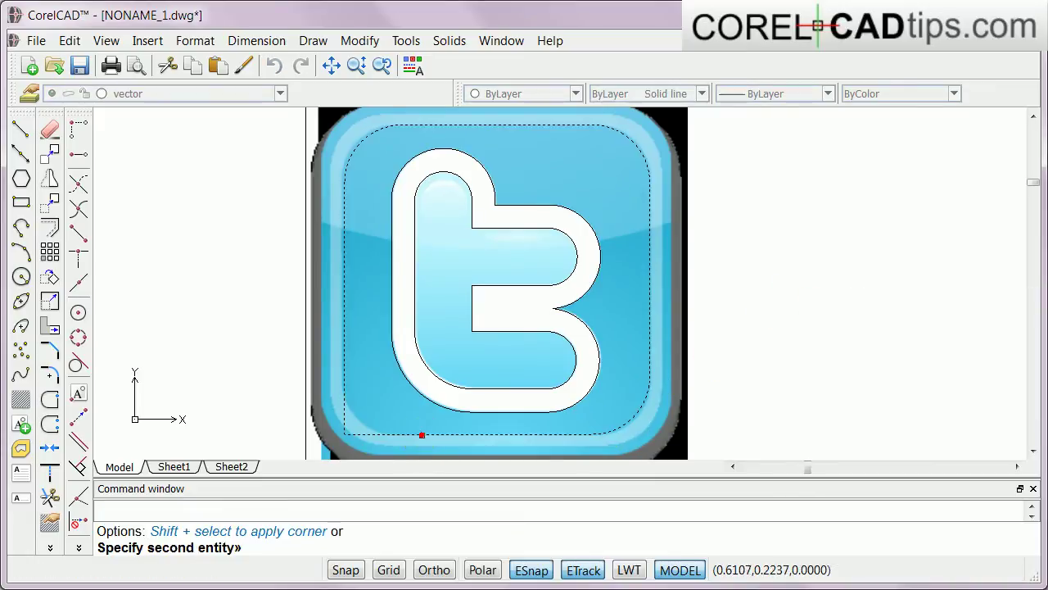
pyautogui.click(343, 382)
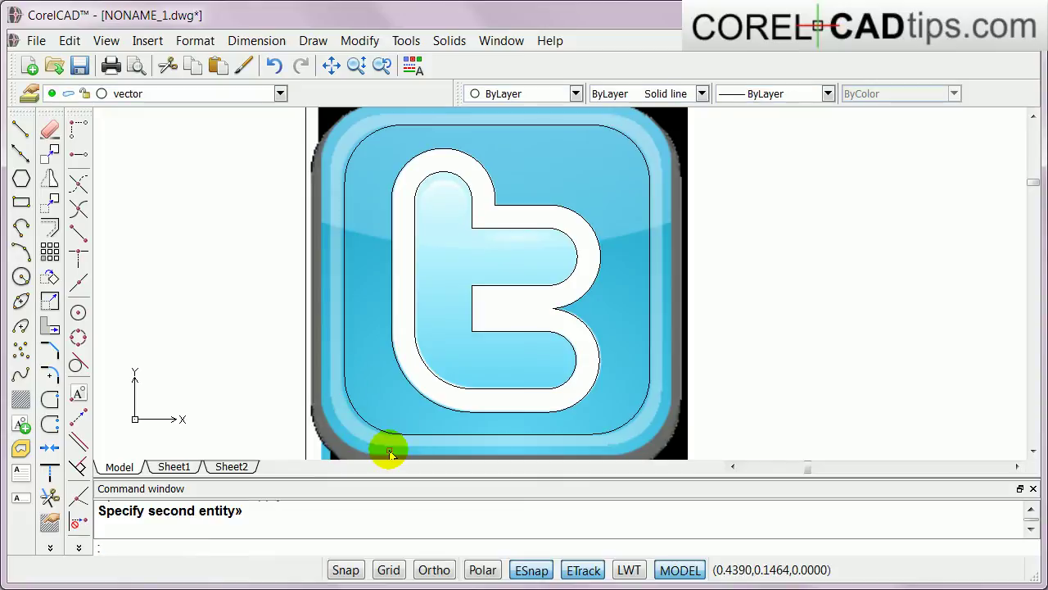
pyautogui.press('Escape')
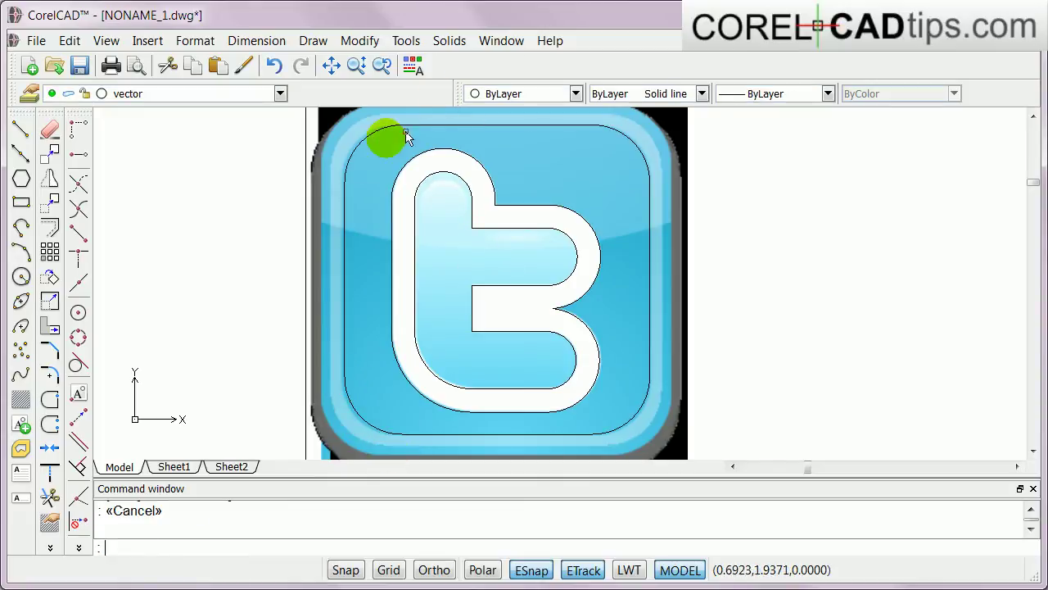
# Step: Offset the rounded frame outward by about 0.075, picking the distance across the icon's light border band
pyautogui.scroll(1, 331, 312)
pyautogui.scroll(2, 332, 311)
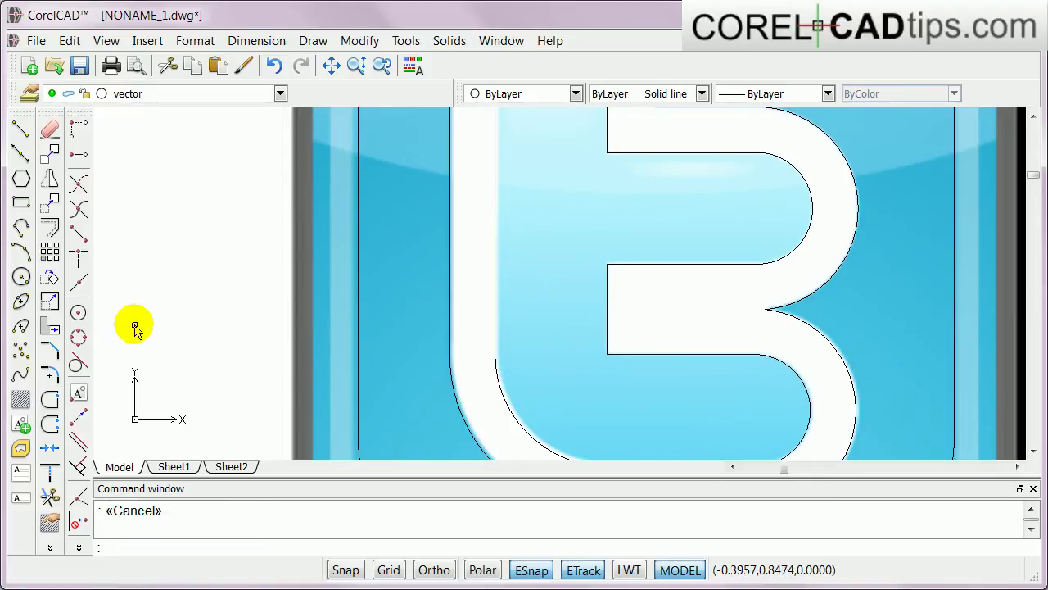
pyautogui.click(50, 229)
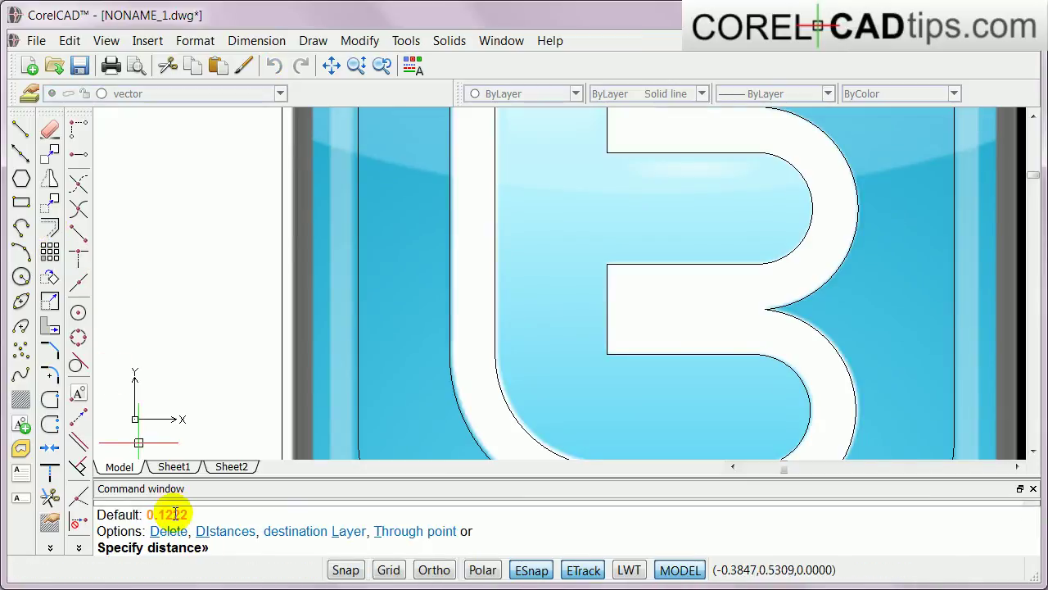
pyautogui.click(358, 252)
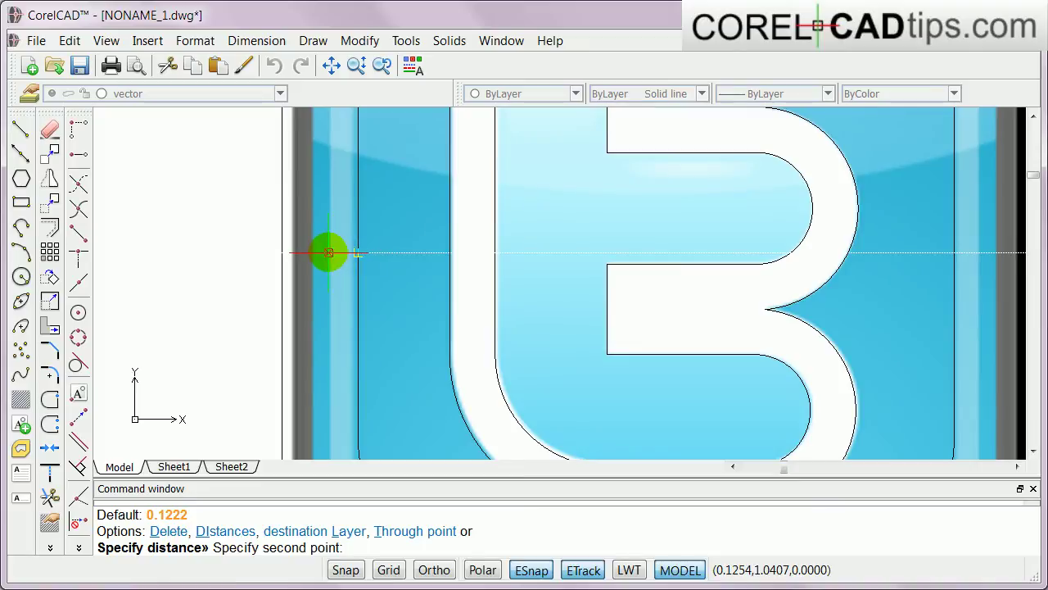
pyautogui.click(330, 252)
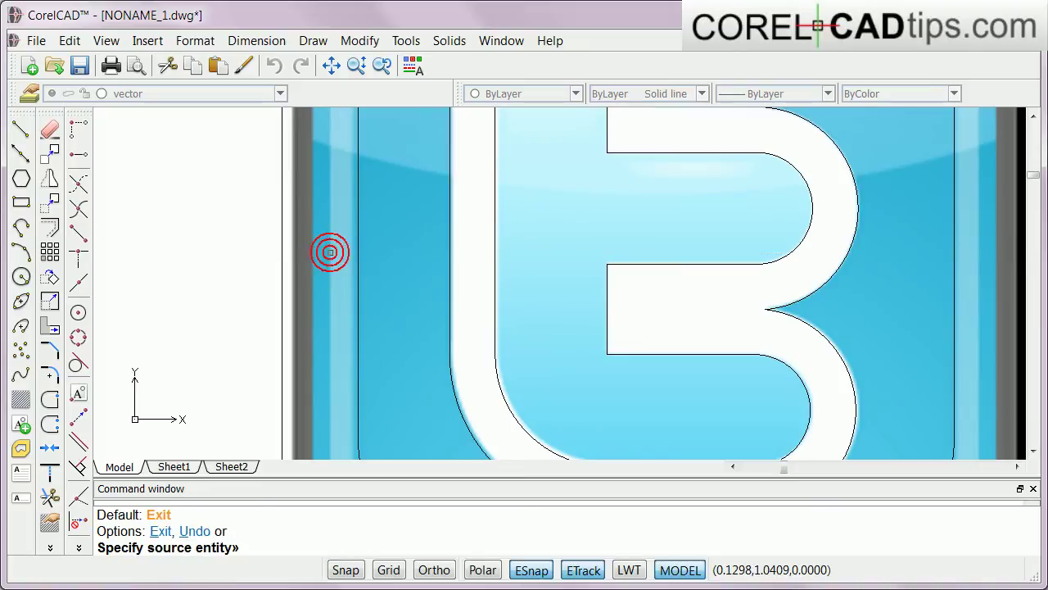
pyautogui.scroll(-3, 368, 303)
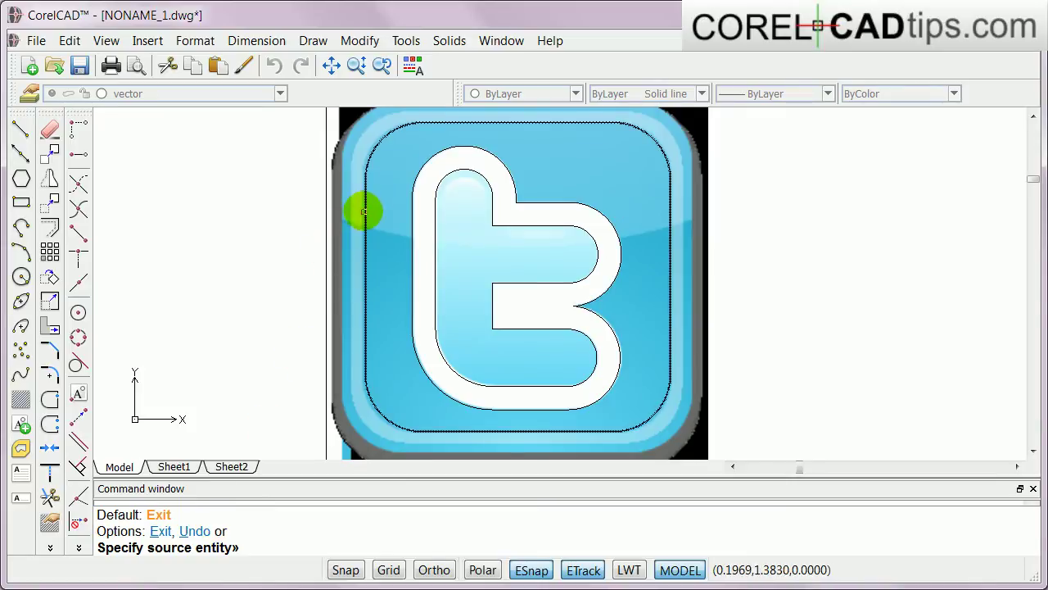
pyautogui.click(366, 211)
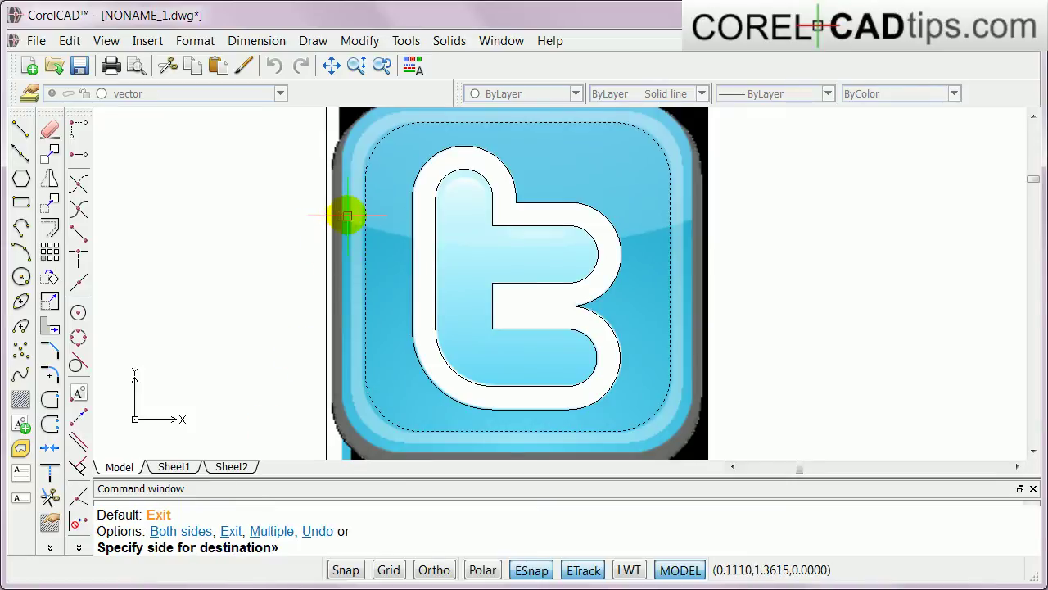
pyautogui.click(347, 215)
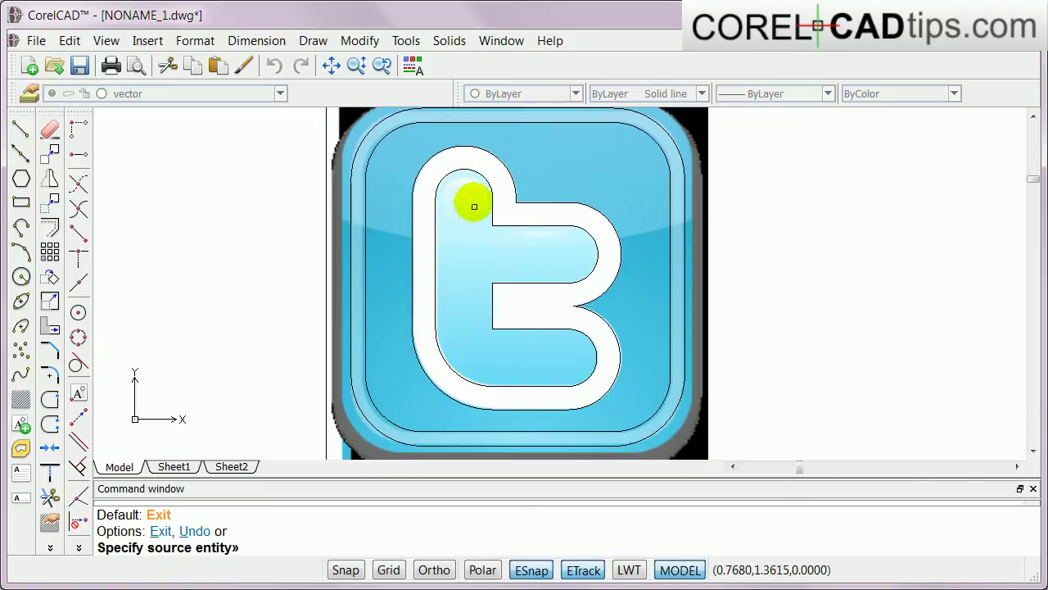
# Step: Offset the outermost rounded frame outward by about 0.048, picking the distance from its side line to the icon's blue edge
pyautogui.scroll(3, 318, 386)
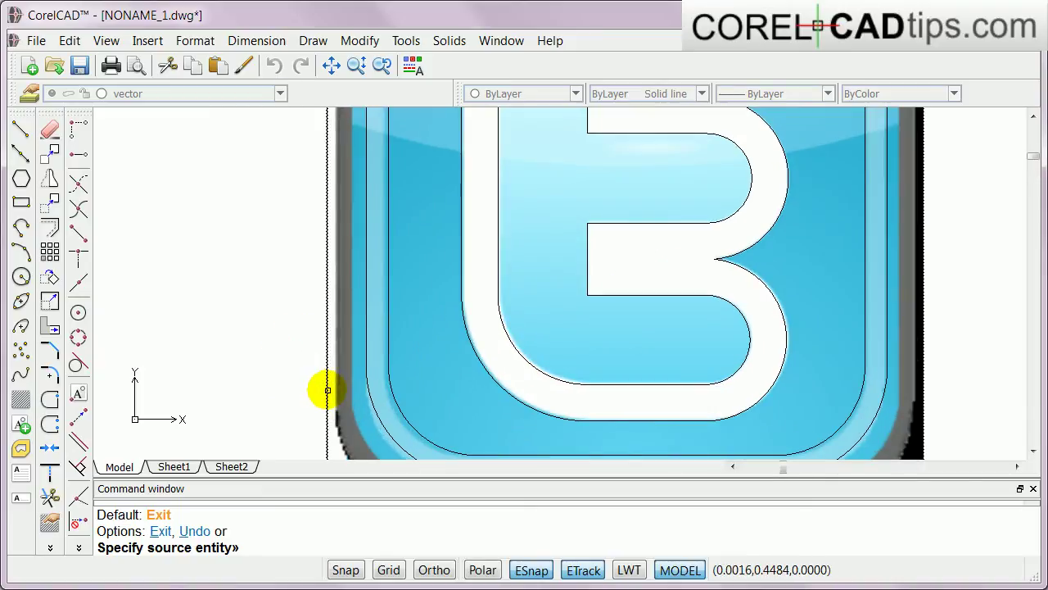
pyautogui.scroll(-2, 328, 385)
pyautogui.scroll(1, 352, 362)
pyautogui.scroll(-1, 352, 363)
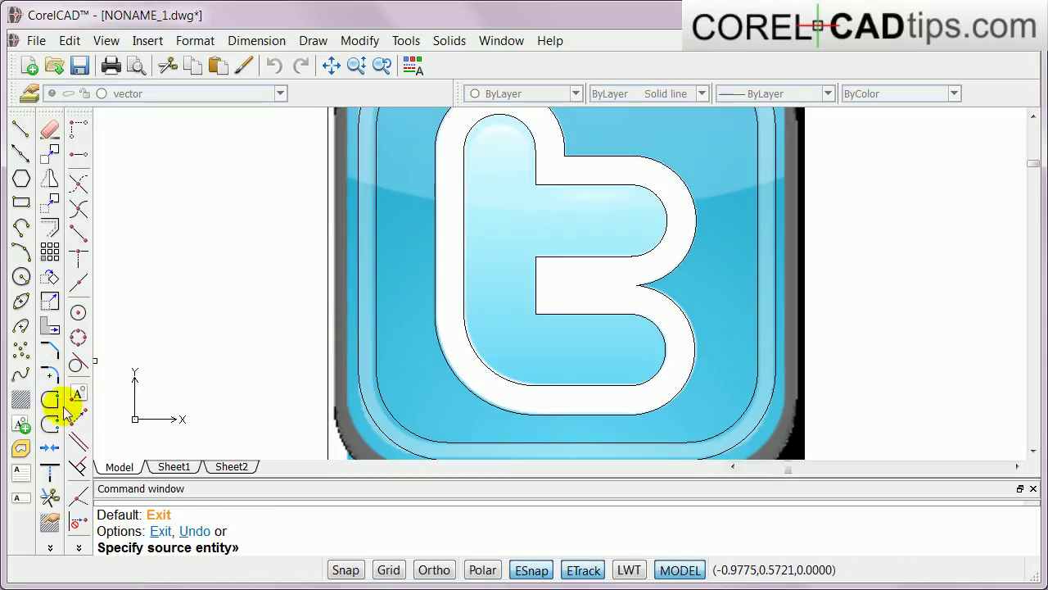
pyautogui.scroll(2, 363, 260)
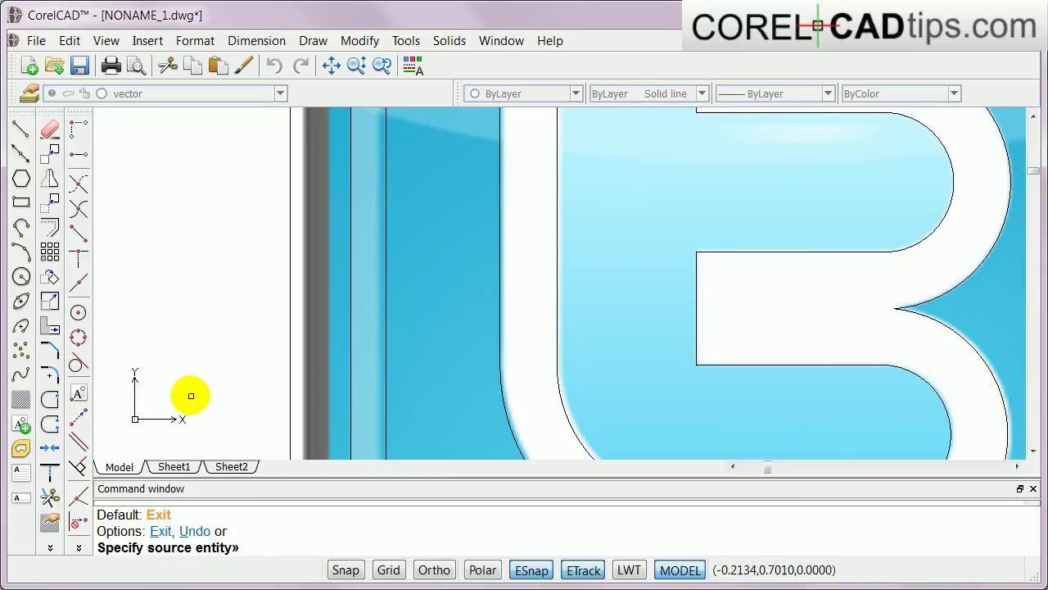
pyautogui.press('Escape')
pyautogui.click(363, 344)
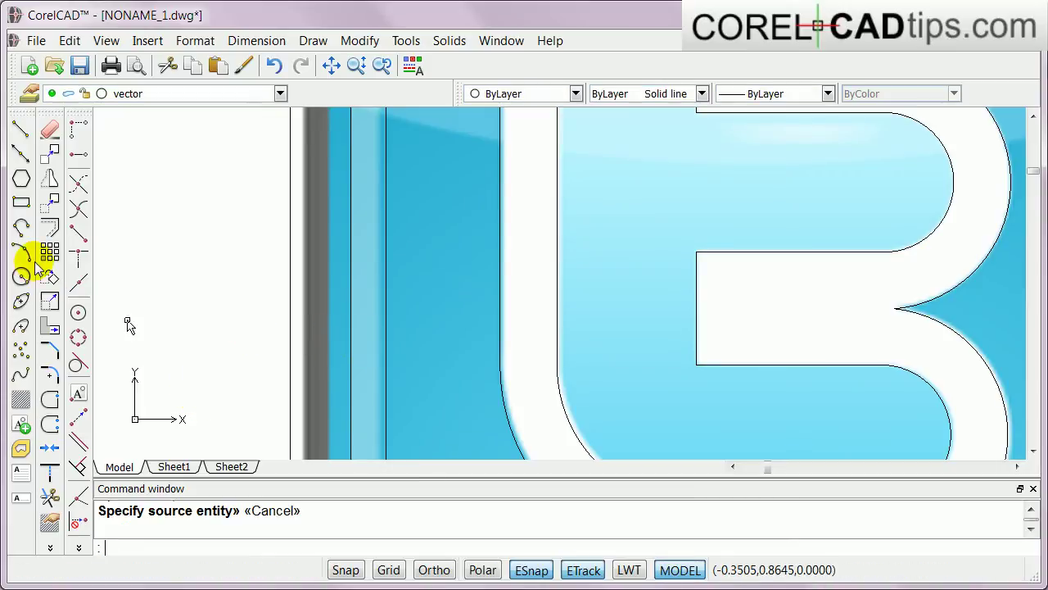
pyautogui.click(50, 228)
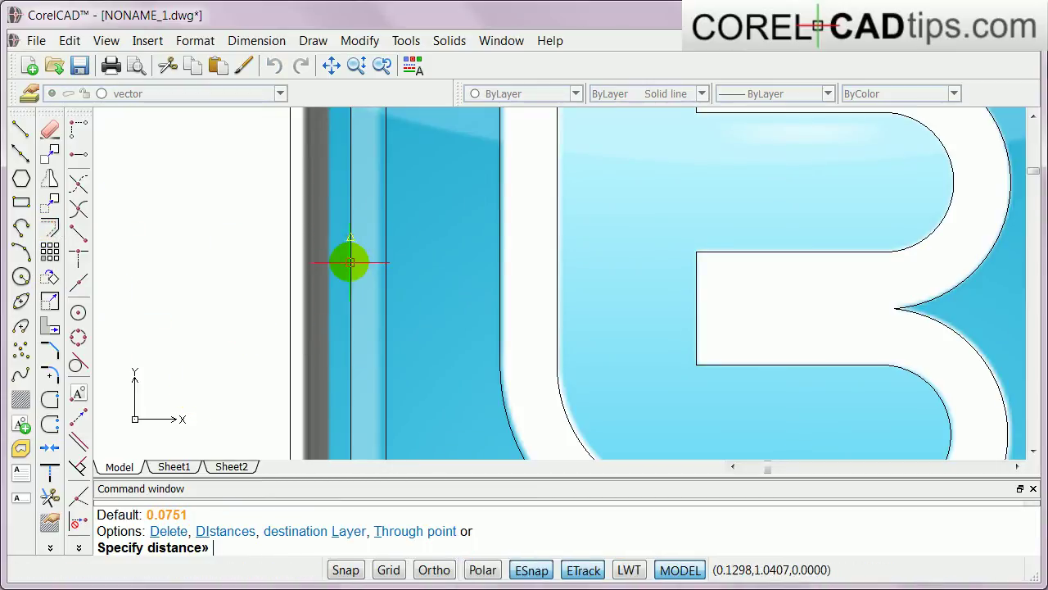
pyautogui.click(351, 238)
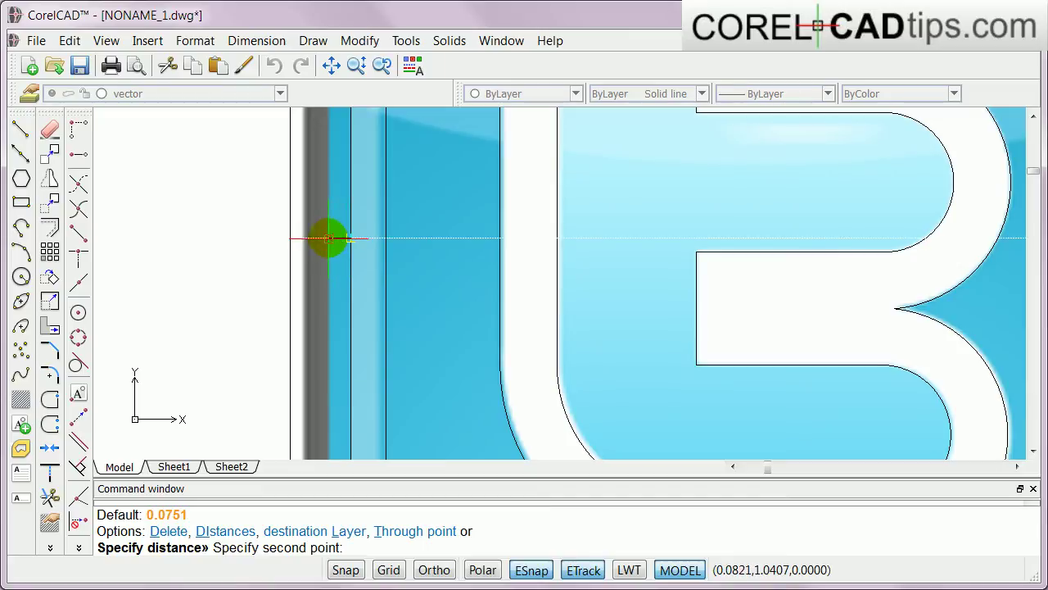
pyautogui.click(328, 237)
pyautogui.scroll(-3, 358, 288)
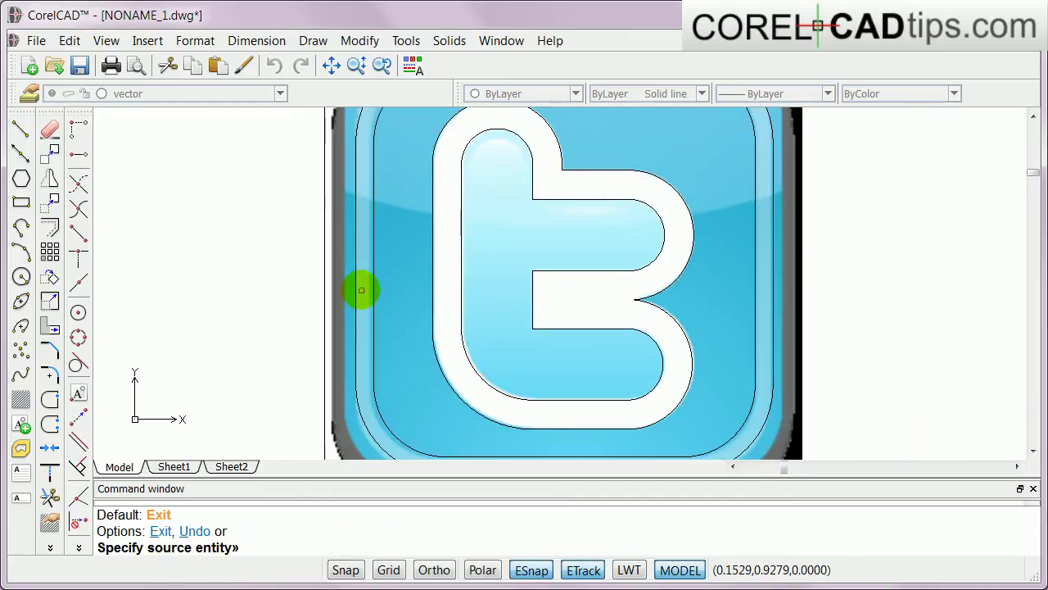
pyautogui.click(356, 262)
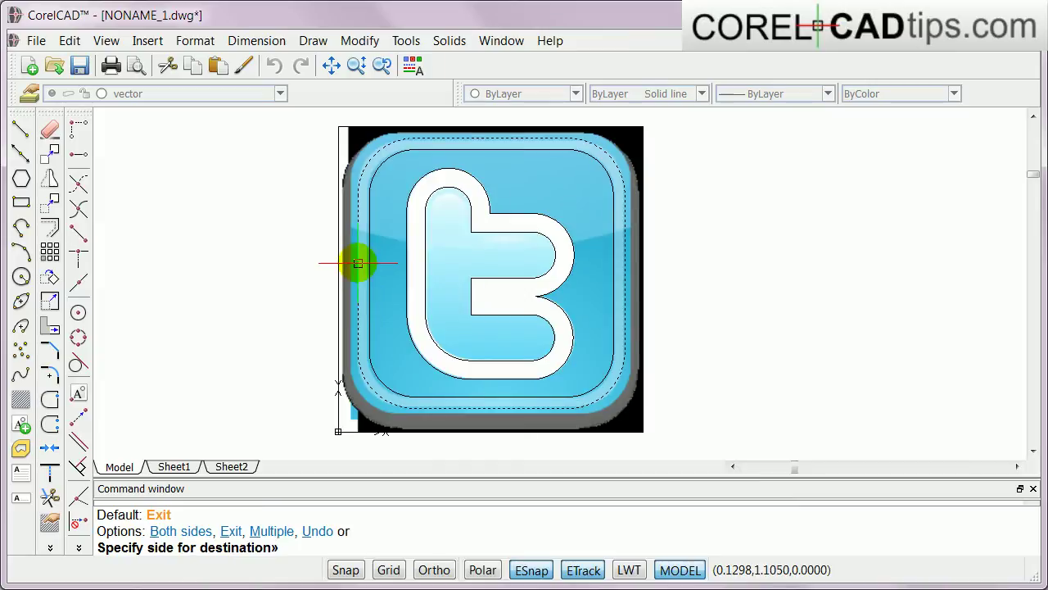
pyautogui.click(282, 271)
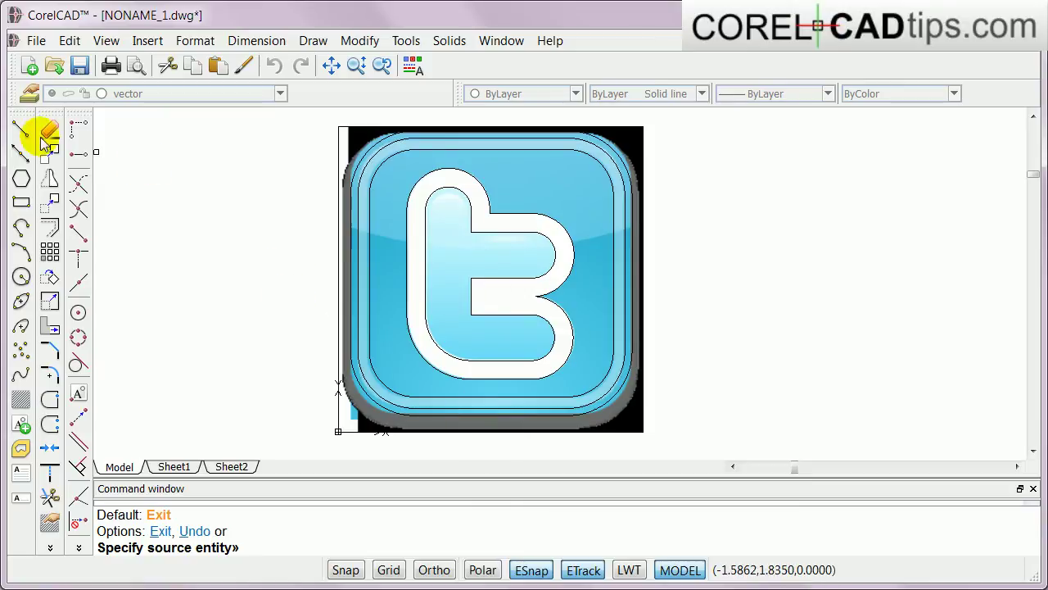
pyautogui.press('Escape')
# Step: Turn off the visibility of the twitter image layer so only the vector outlines and image border show
pyautogui.click(279, 98)
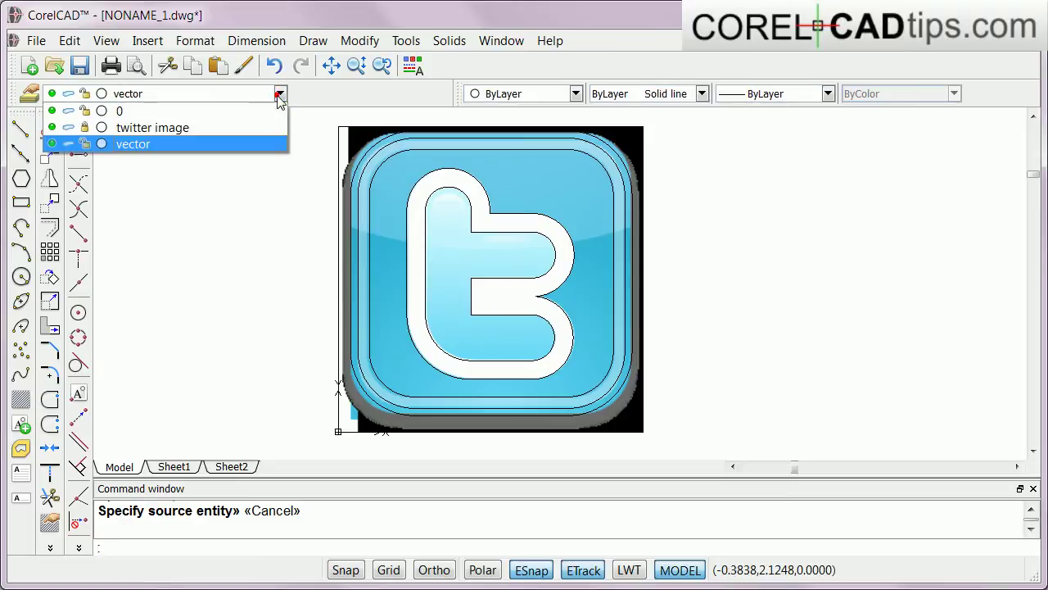
pyautogui.click(53, 128)
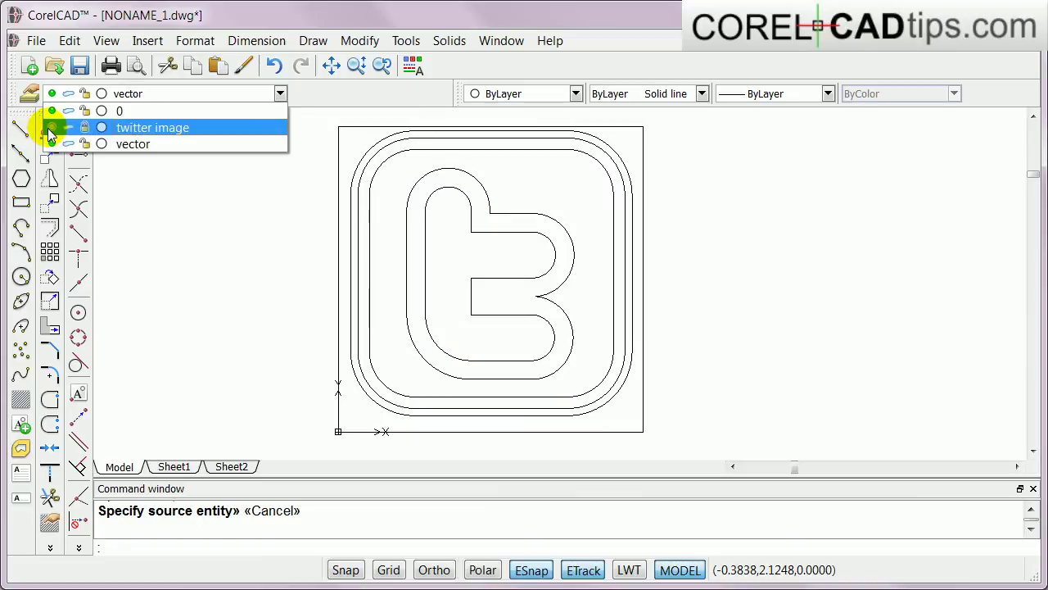
pyautogui.click(49, 128)
pyautogui.click(49, 127)
pyautogui.click(283, 160)
pyautogui.click(239, 206)
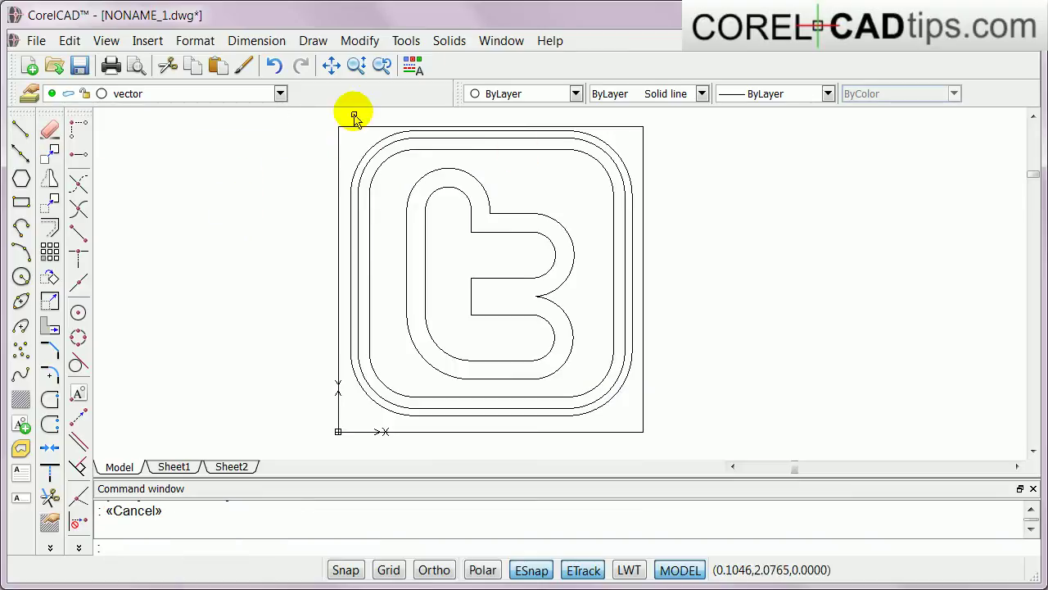
# Step: Freeze the twitter image layer in the Layers Manager to remove the image border from the drawing
pyautogui.click(31, 95)
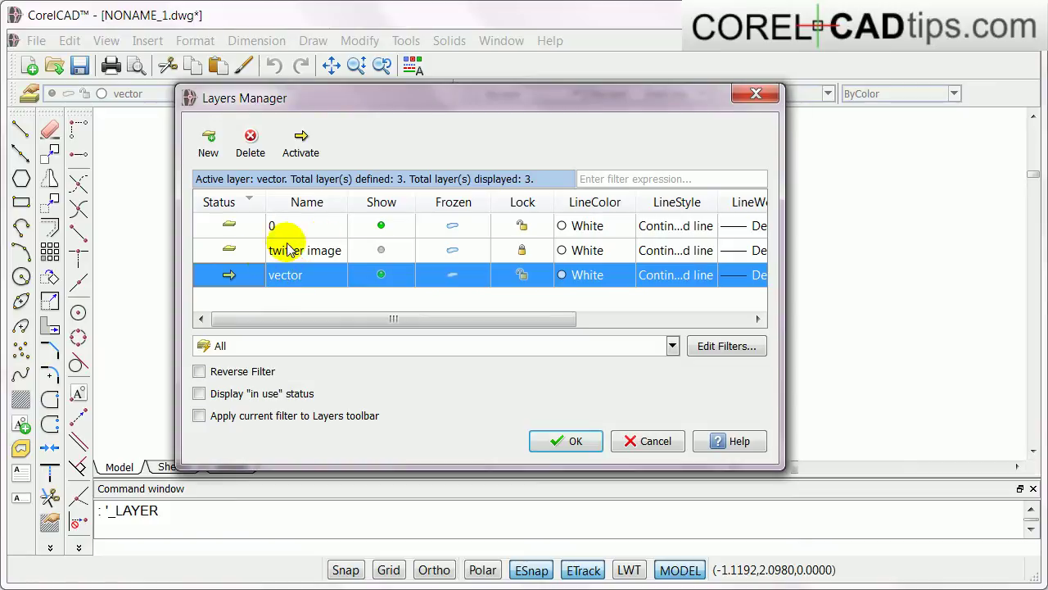
pyautogui.click(454, 253)
pyautogui.click(454, 254)
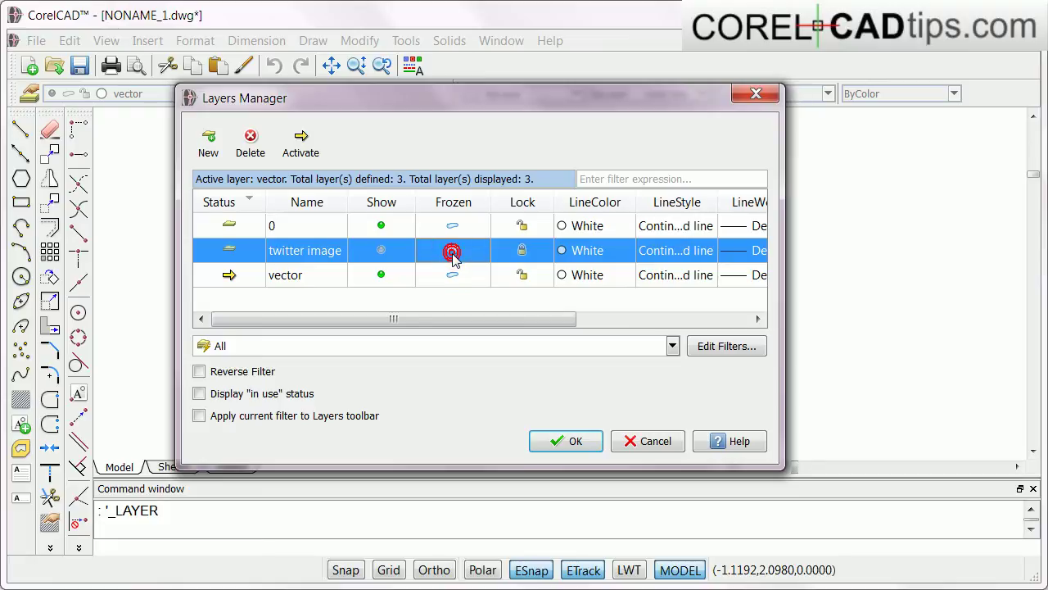
pyautogui.click(565, 439)
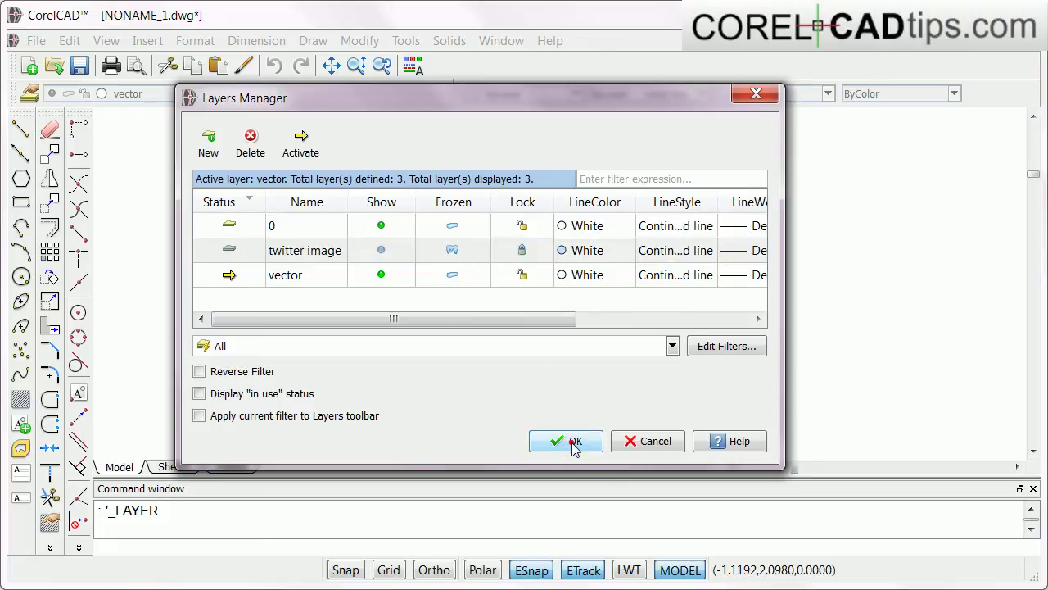
pyautogui.click(615, 432)
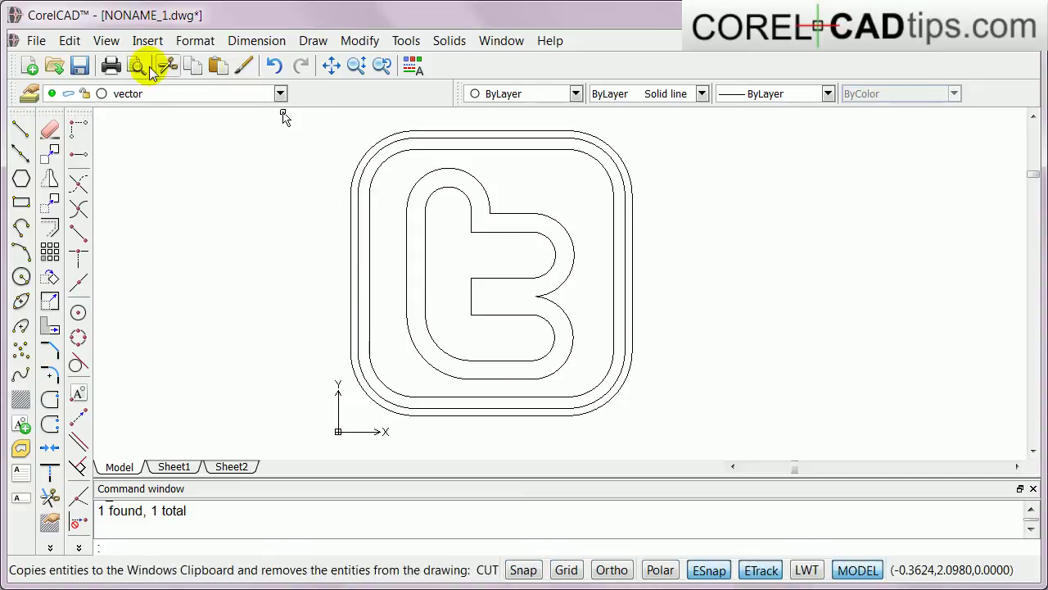
# Step: Export the Model sheet in CorelDRAW format to the My Drawings folder with the file name twitter
pyautogui.click(38, 46)
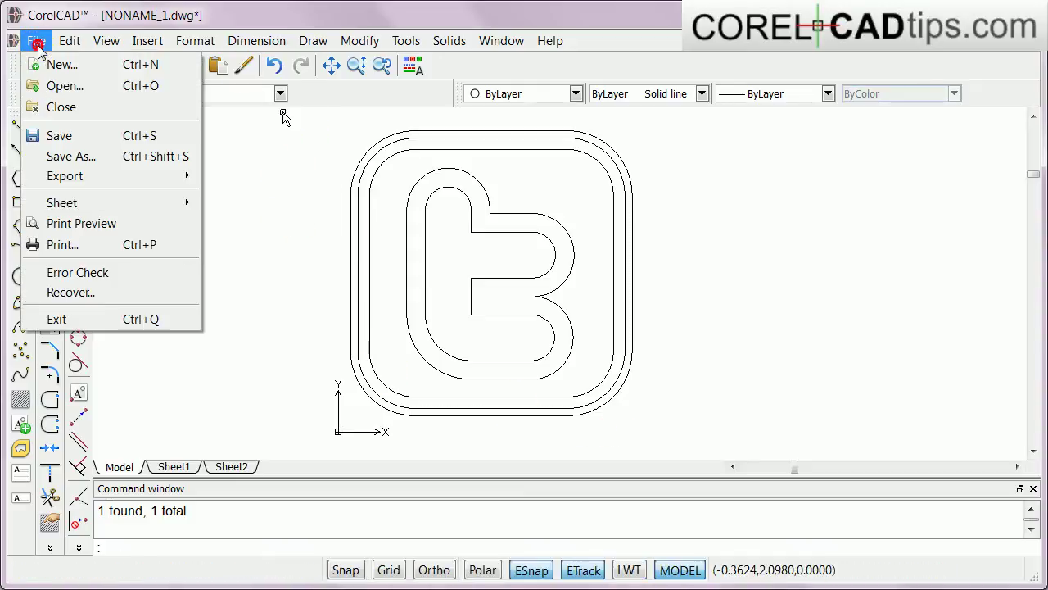
pyautogui.moveTo(75, 180)
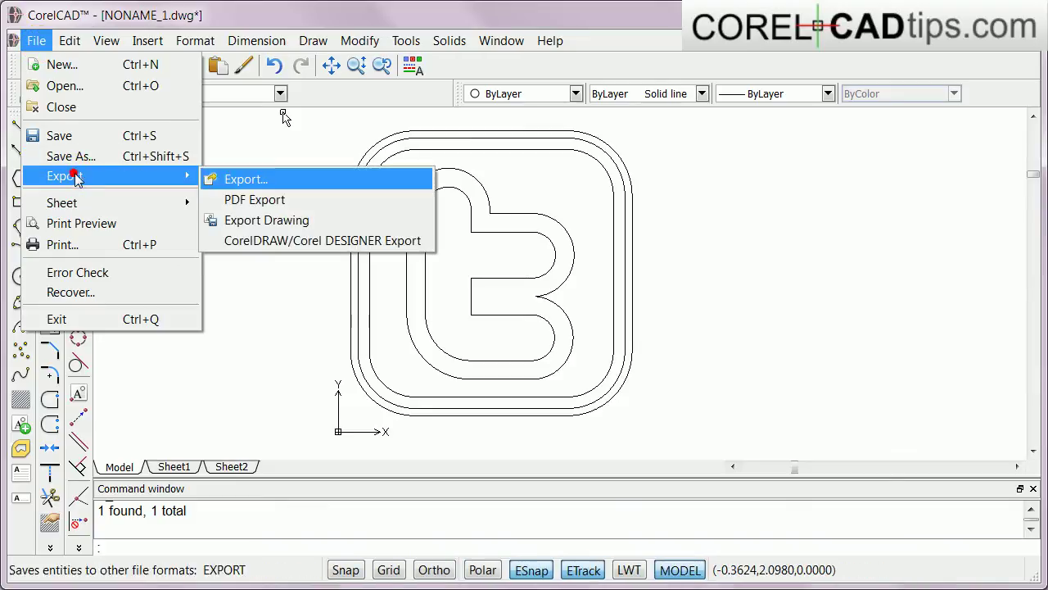
pyautogui.click(295, 242)
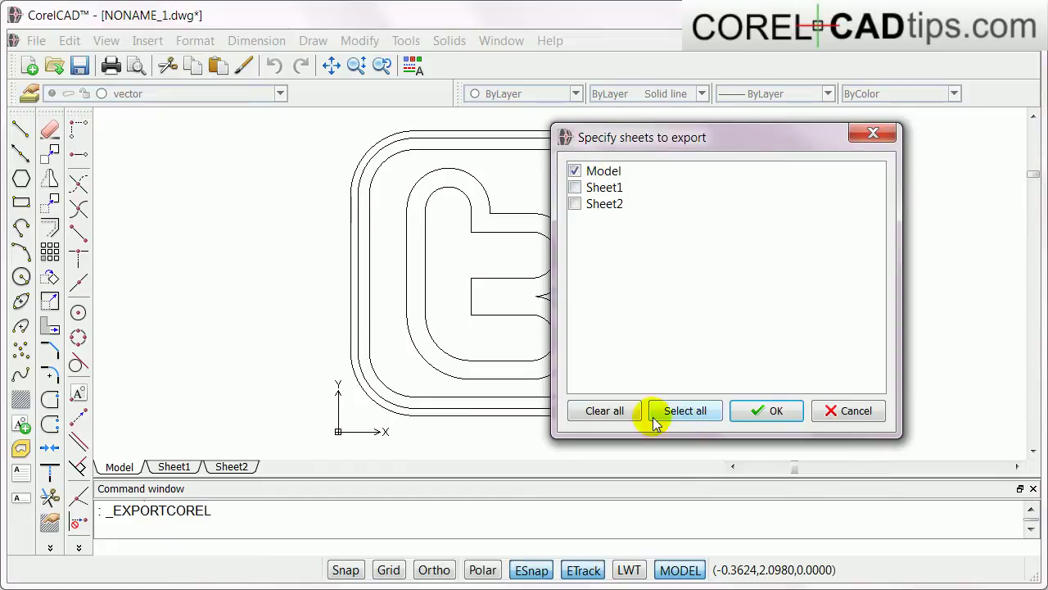
pyautogui.click(779, 417)
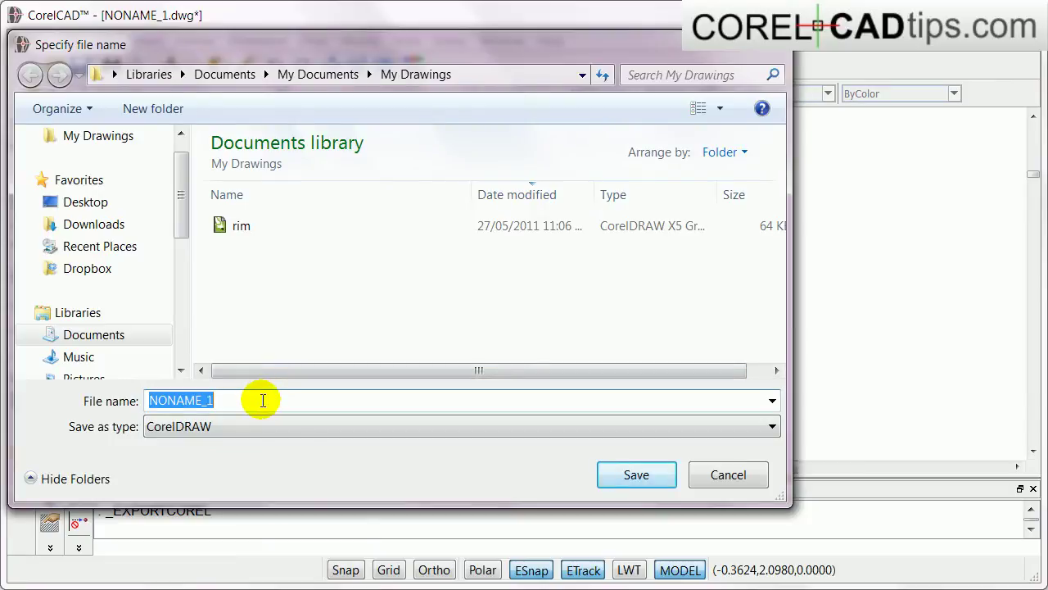
pyautogui.write('twitter')
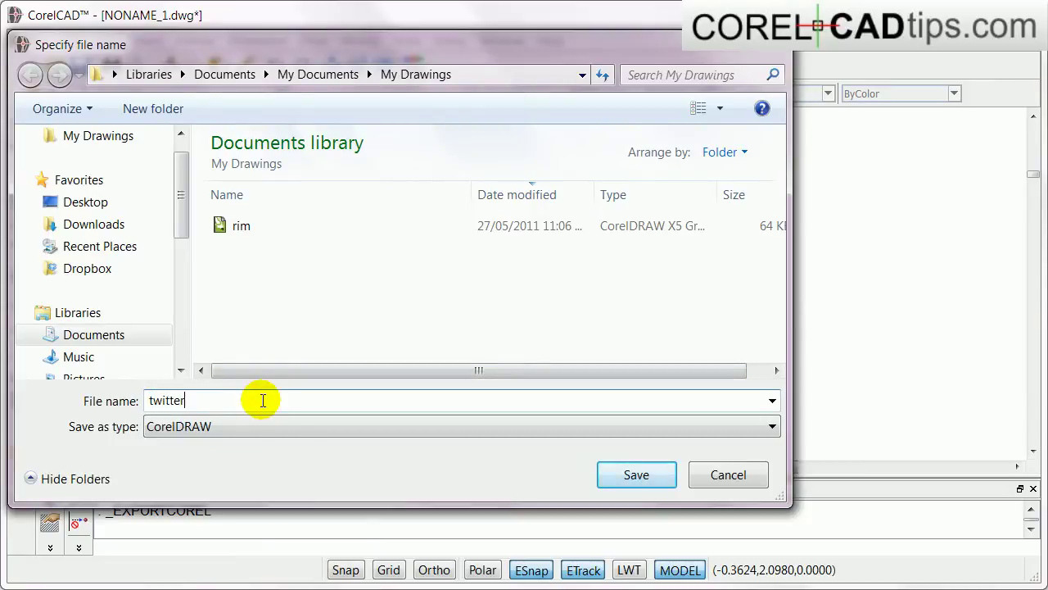
pyautogui.press('Return')
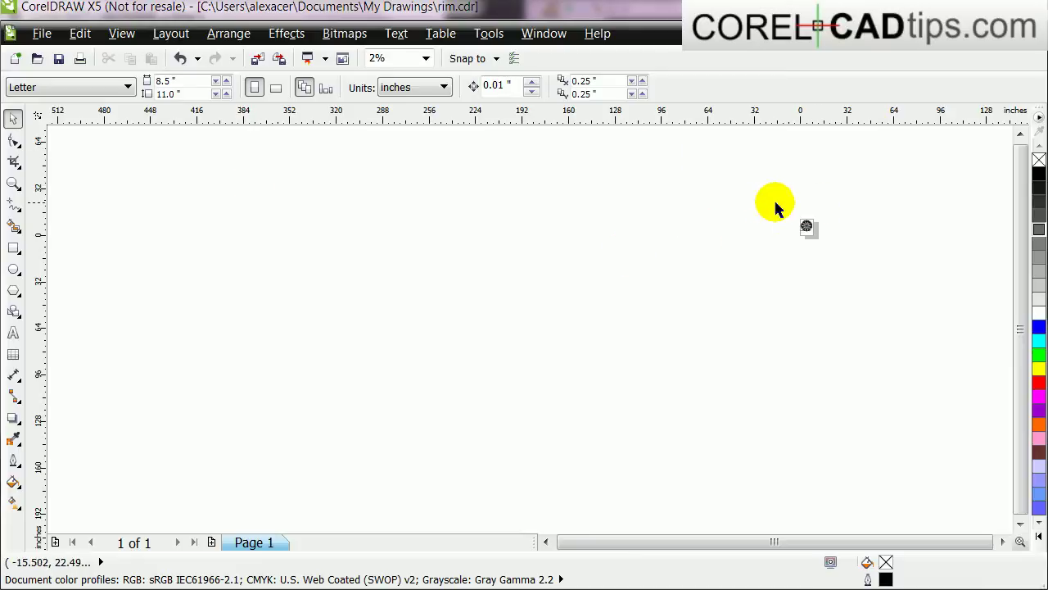
pyautogui.click(15, 58)
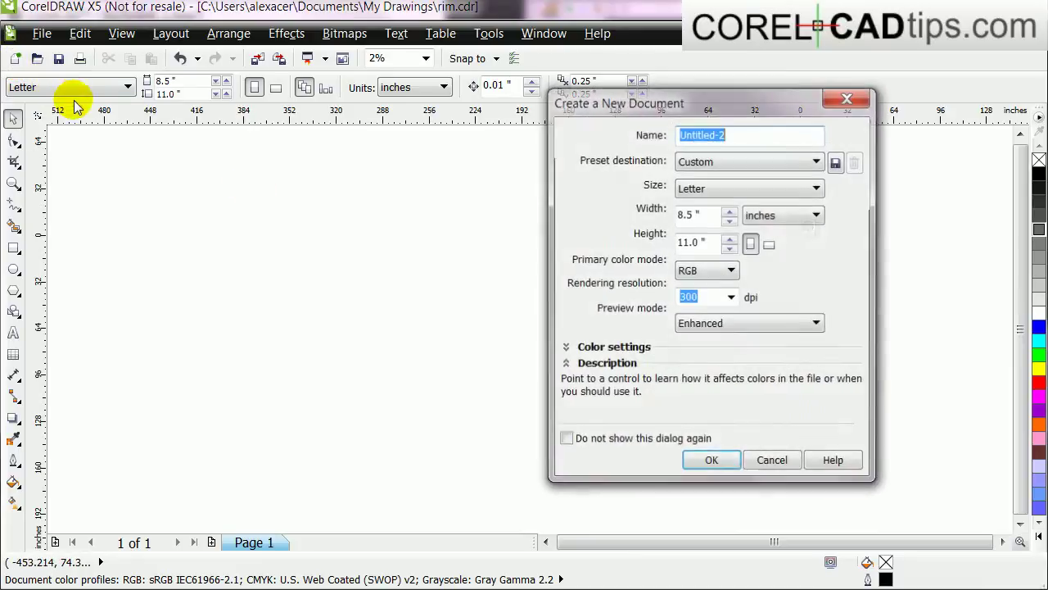
pyautogui.click(772, 459)
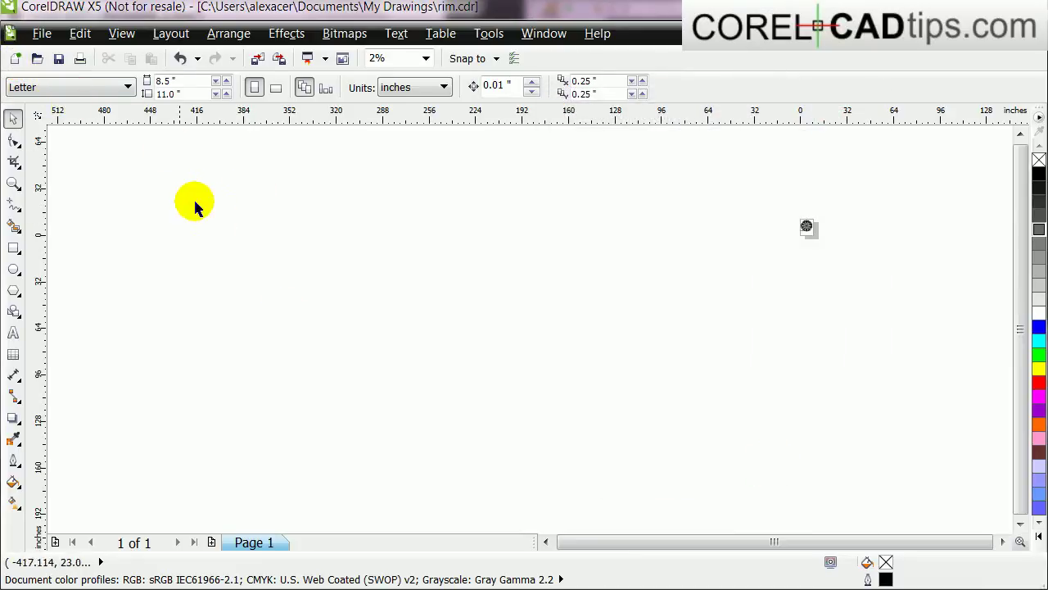
pyautogui.click(41, 33)
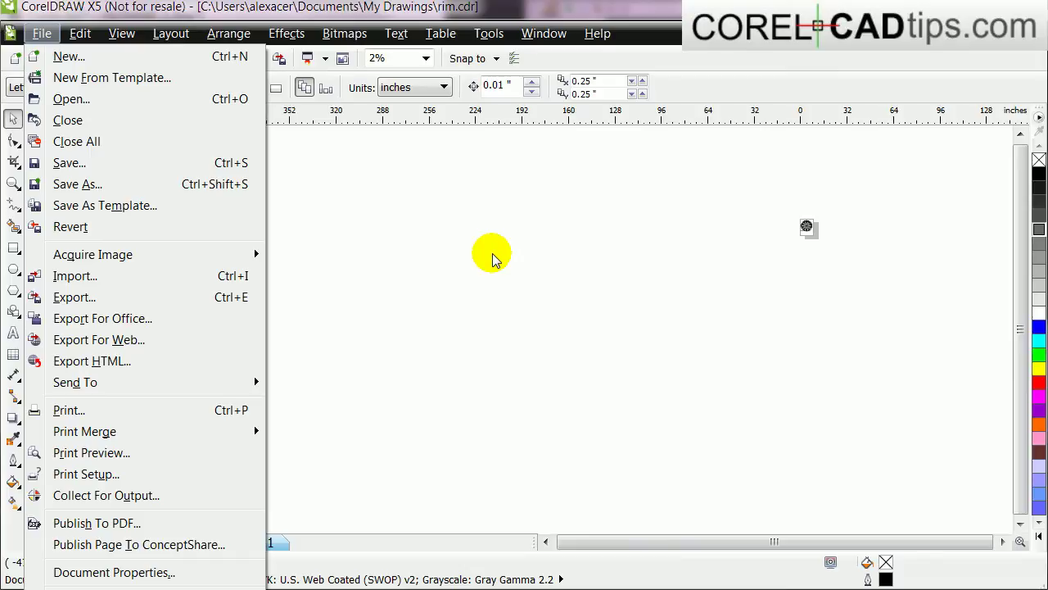
pyautogui.press('Escape')
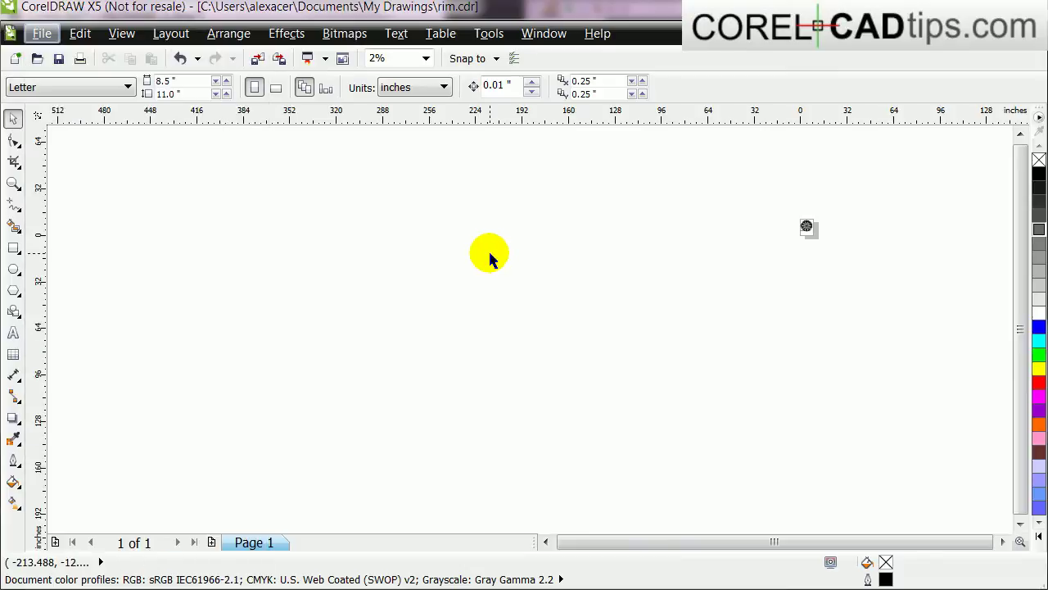
# Step: In CorelDRAW, open the exported twitter drawing from the My Drawings folder
pyautogui.click(43, 35)
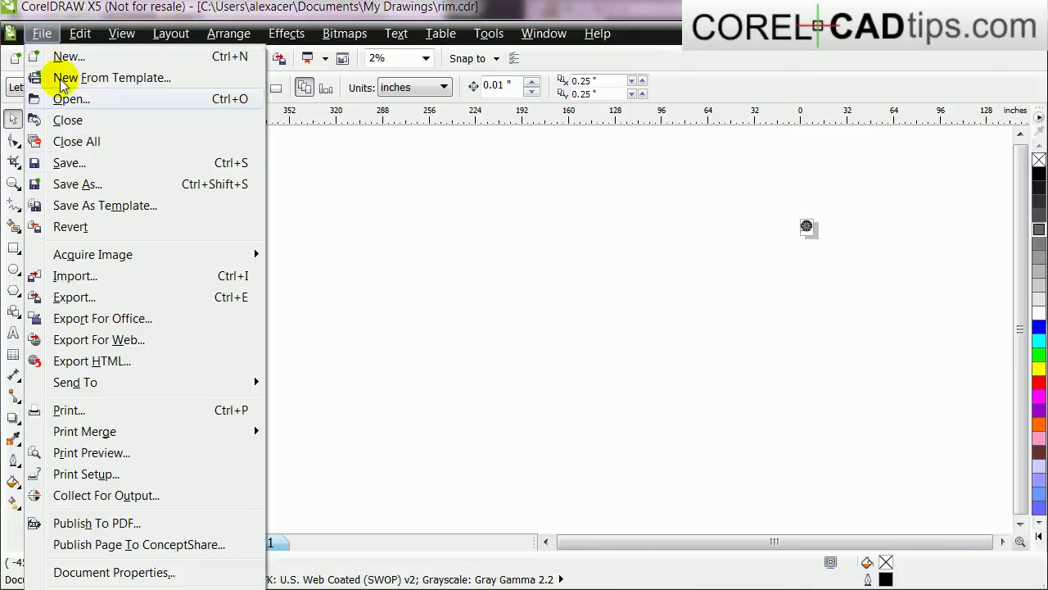
pyautogui.click(74, 97)
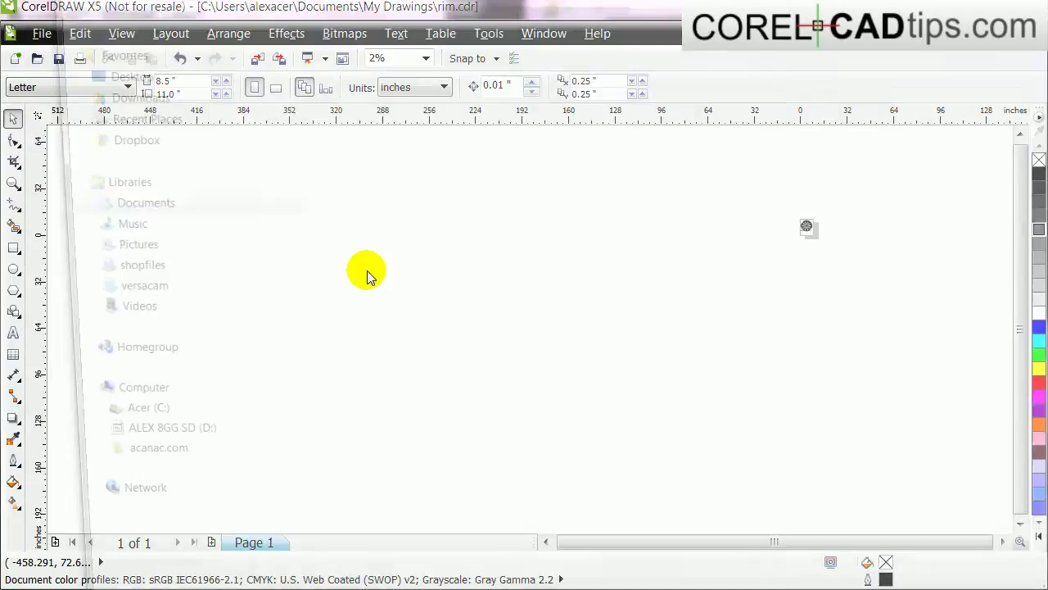
pyautogui.click(329, 136)
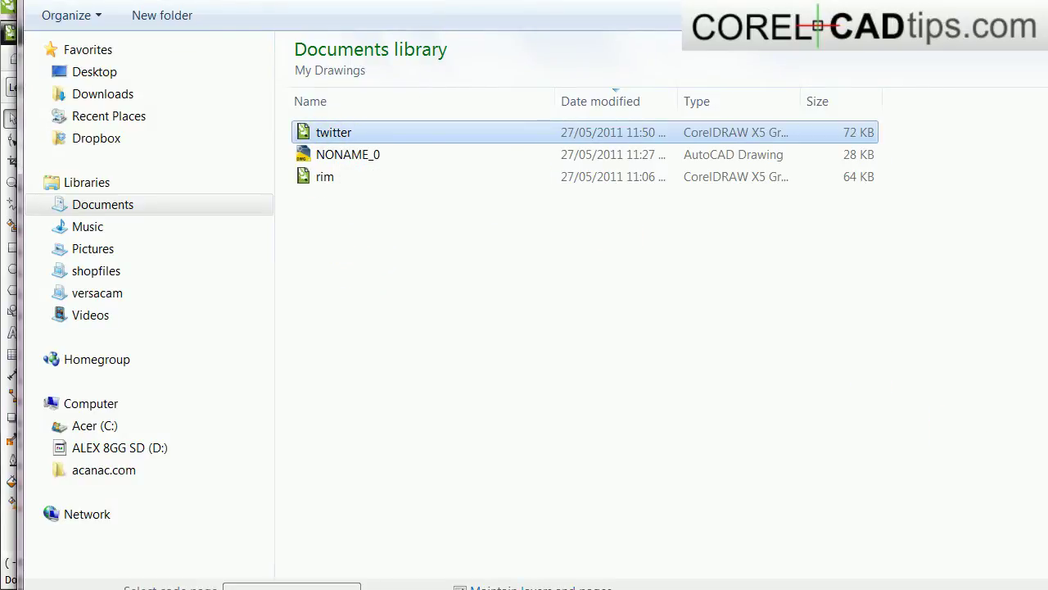
pyautogui.press('Return')
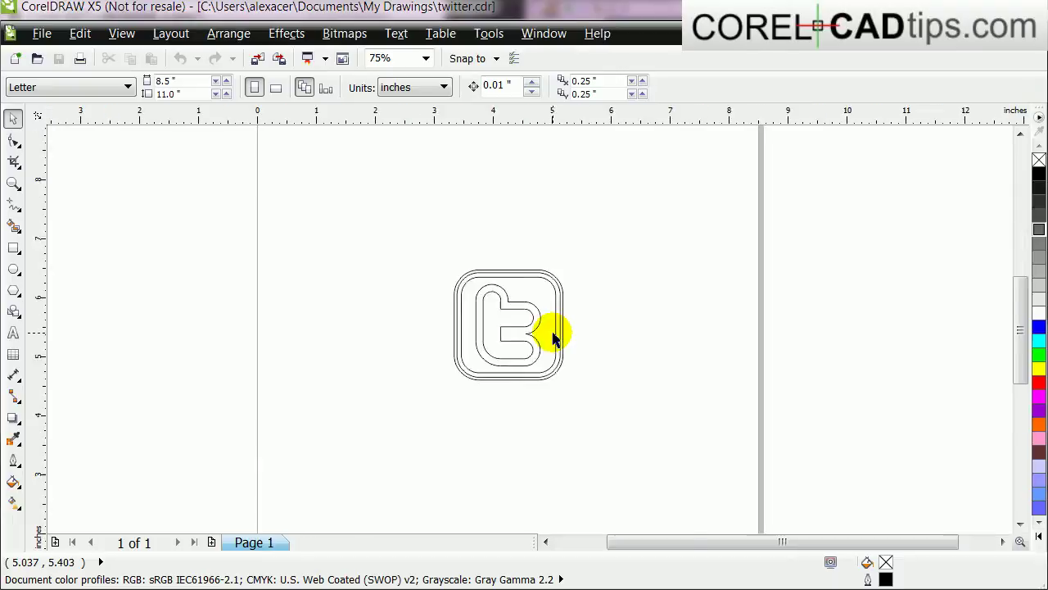
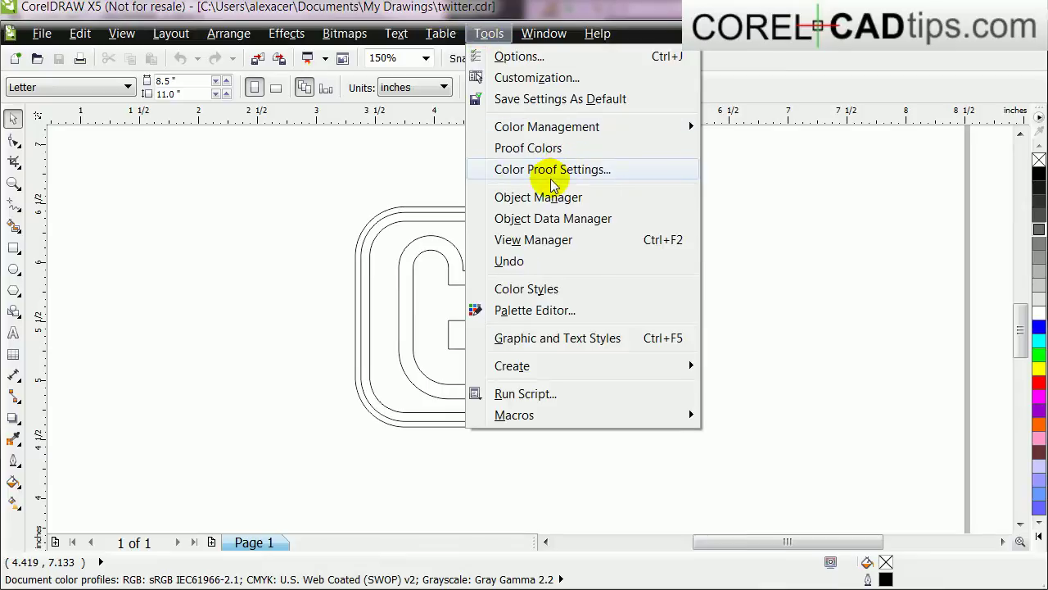
# Step: Open the Object Manager and compare the outlines with the source icon by showing and hiding the twitter image layer
pyautogui.click(540, 197)
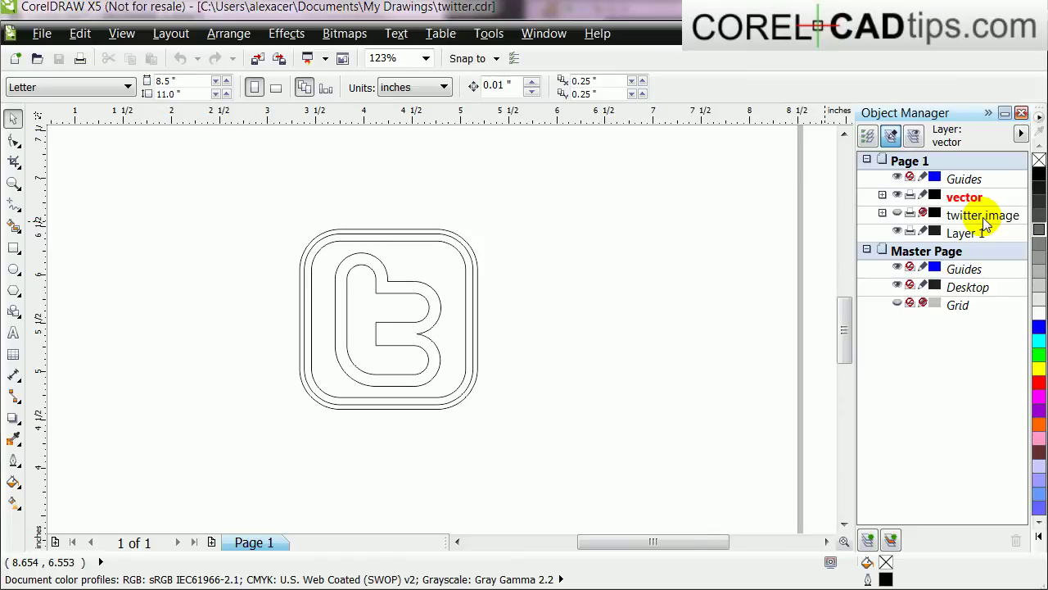
pyautogui.scroll(3, 340, 331)
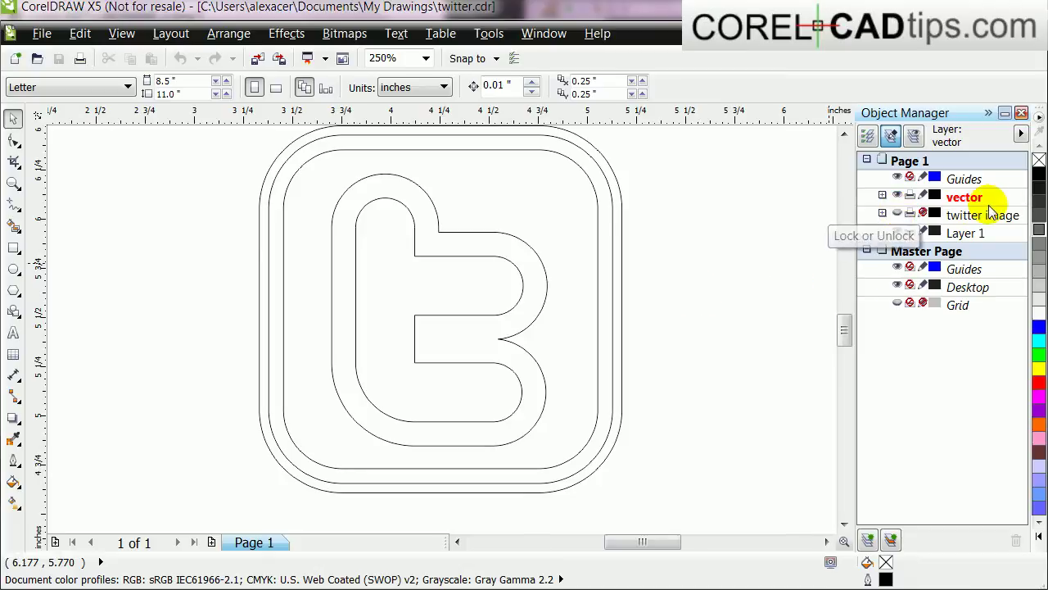
pyautogui.click(899, 215)
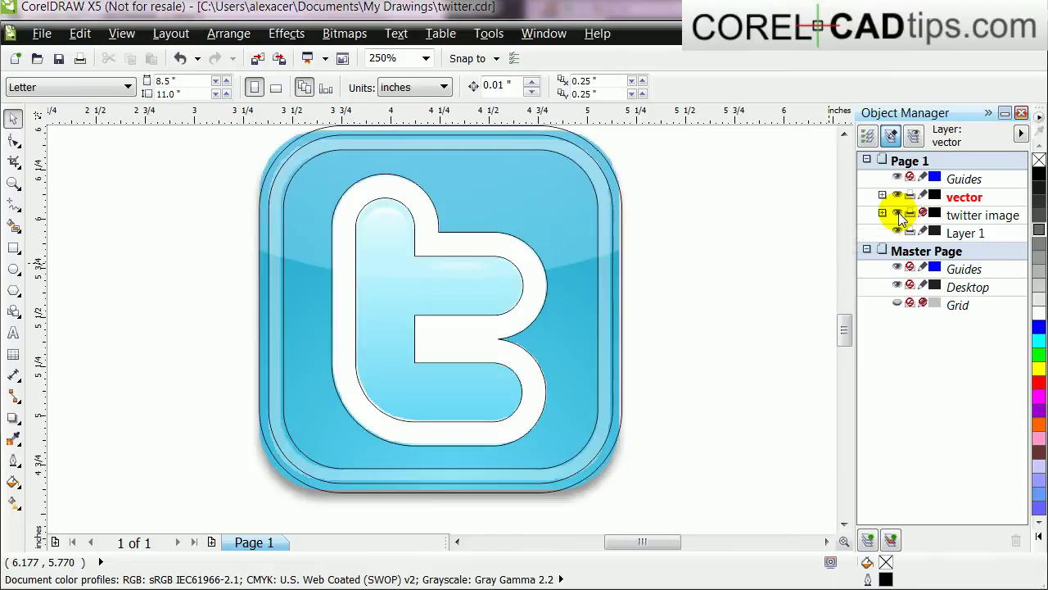
pyautogui.click(899, 214)
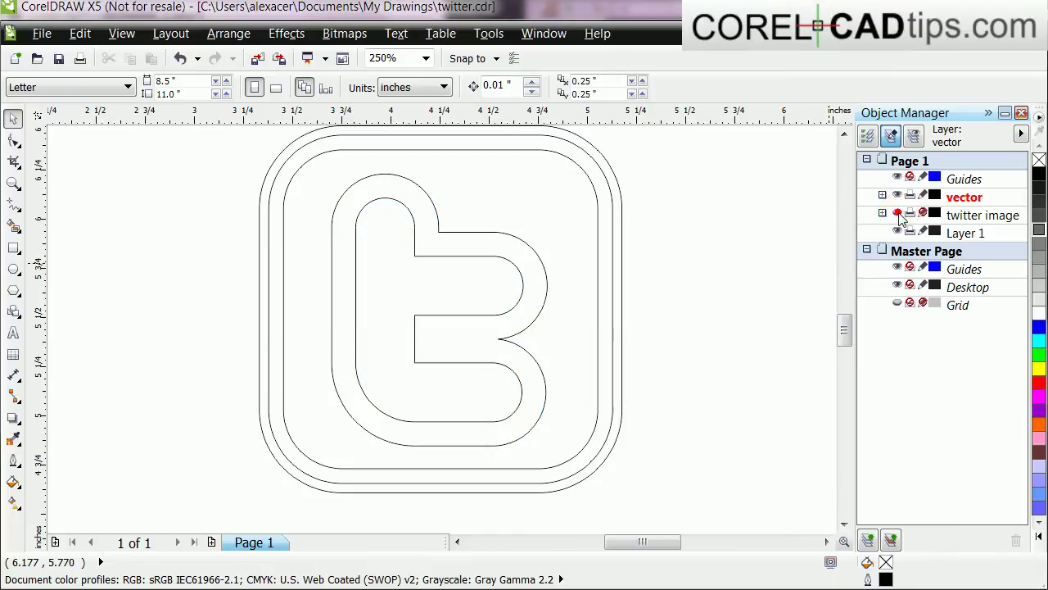
# Step: Show the twitter image layer and unlock it for editing
pyautogui.click(898, 214)
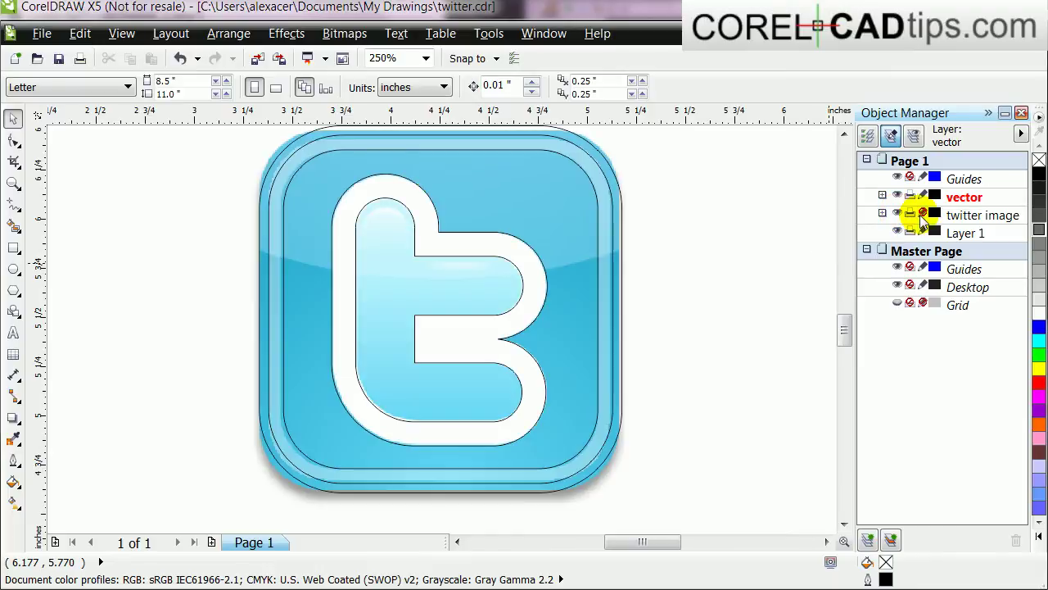
pyautogui.scroll(-1, 744, 254)
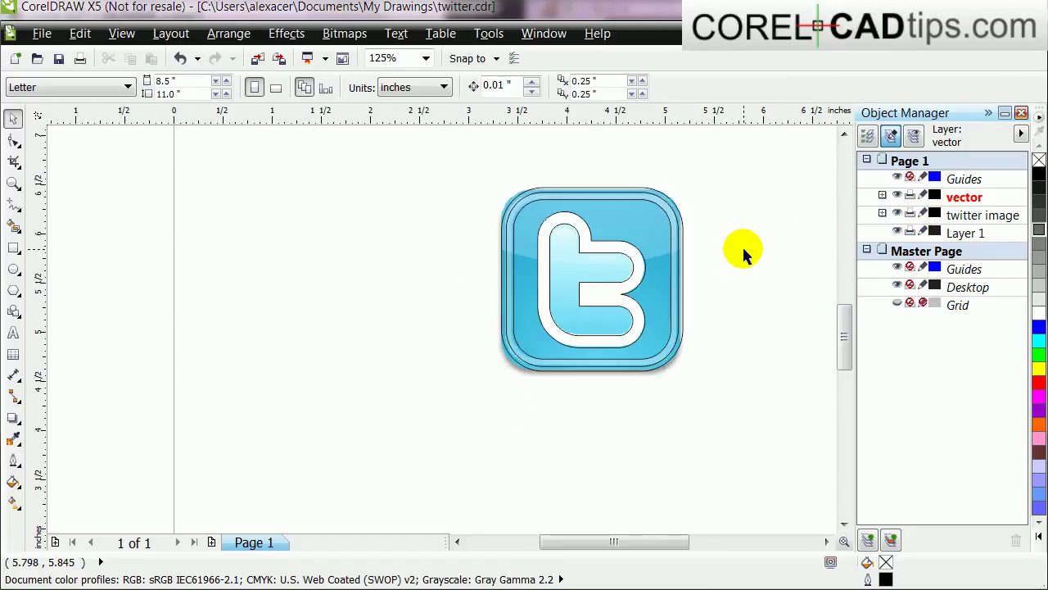
pyautogui.click(921, 215)
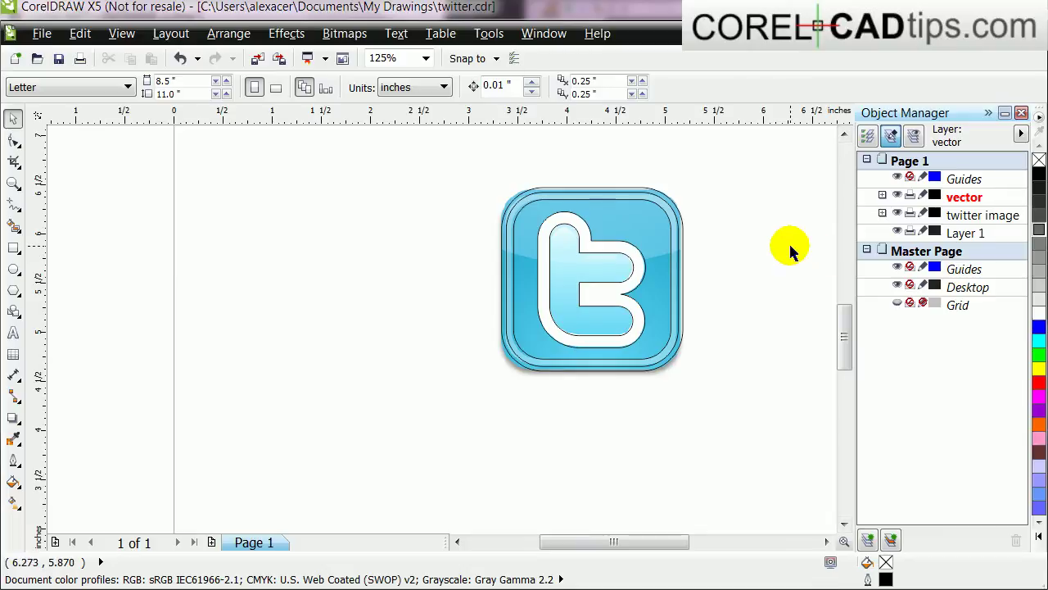
# Step: Move the source Twitter image off the vector outlines to the empty area on their left
pyautogui.scroll(1, 791, 250)
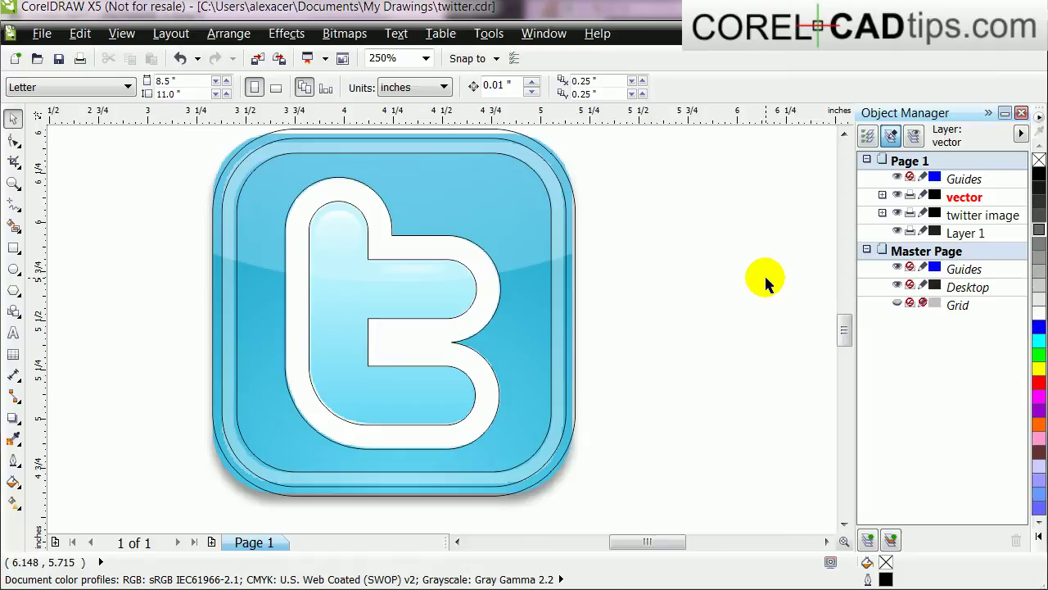
pyautogui.scroll(-2, 765, 283)
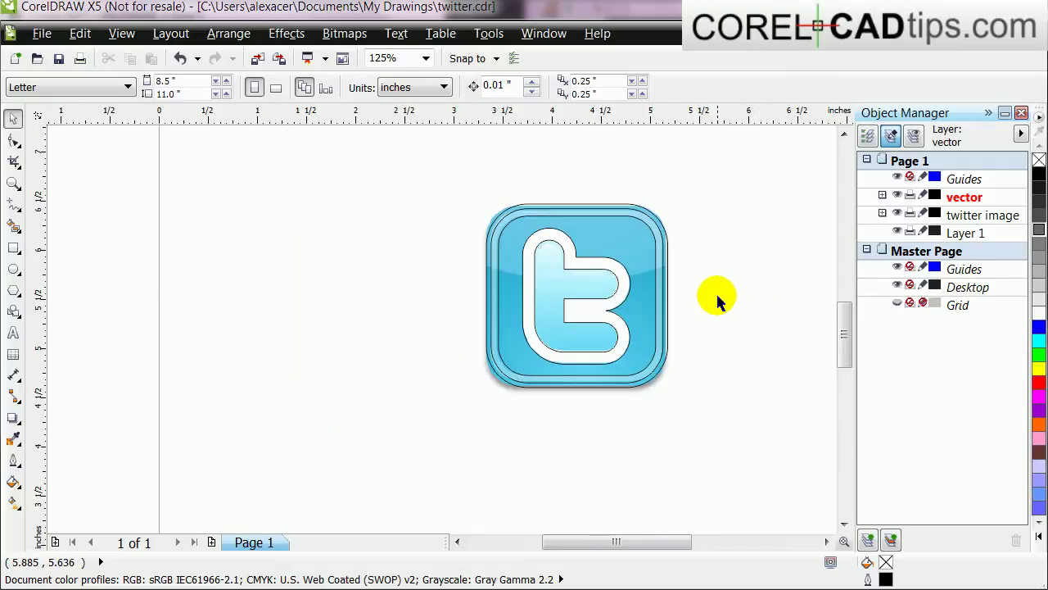
pyautogui.scroll(2, 717, 309)
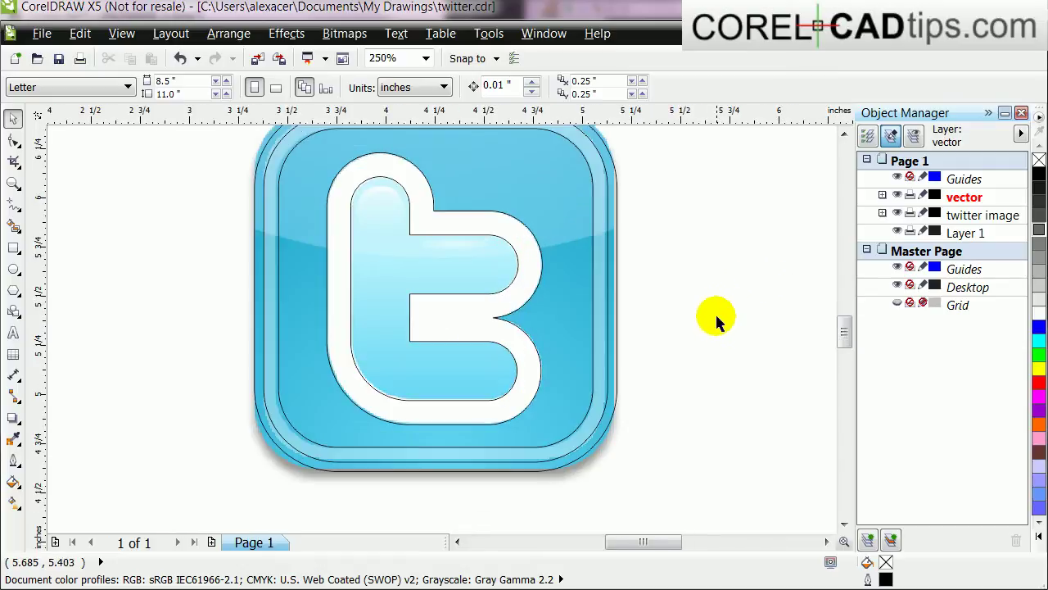
pyautogui.scroll(-2, 714, 323)
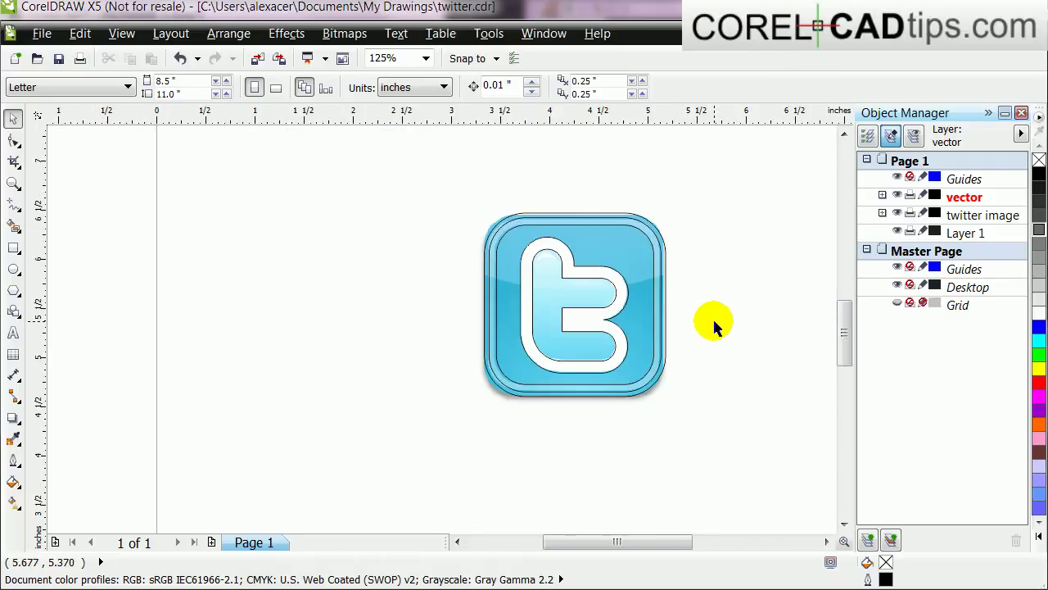
pyautogui.click(655, 400)
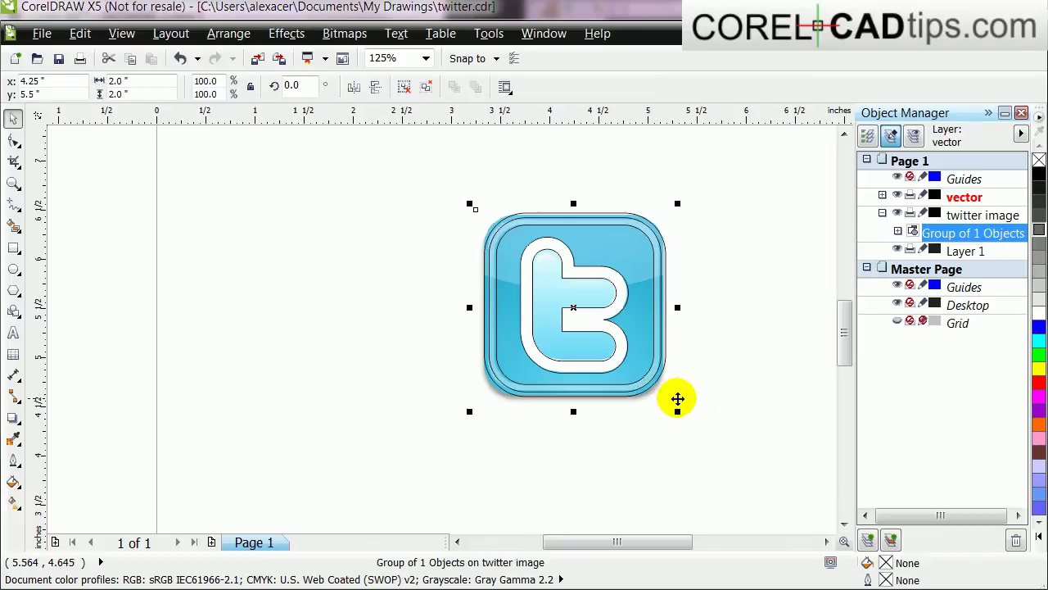
pyautogui.moveTo(665, 397); pyautogui.dragTo(441, 393)
pyautogui.click(696, 345)
# Step: Close the Object Manager and fit both the source image and the outlines in the view
pyautogui.scroll(2, 629, 232)
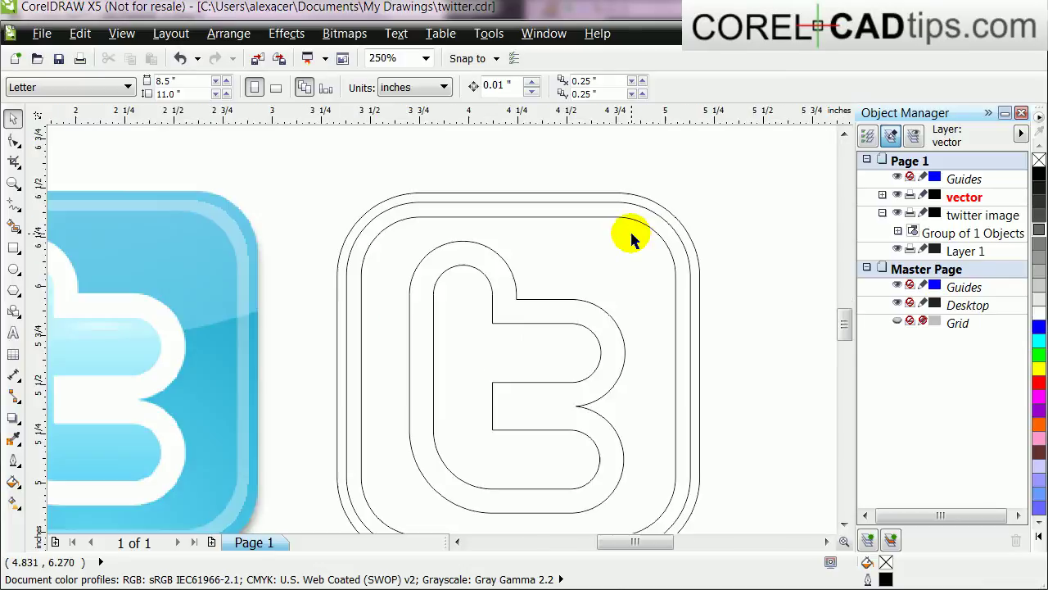
pyautogui.scroll(-2, 776, 257)
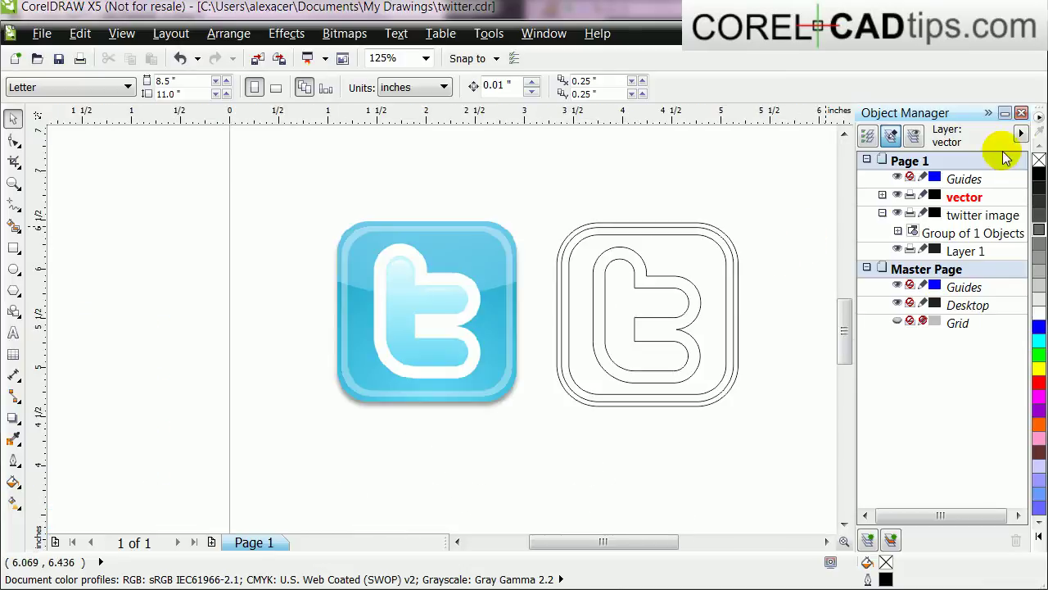
pyautogui.click(1021, 112)
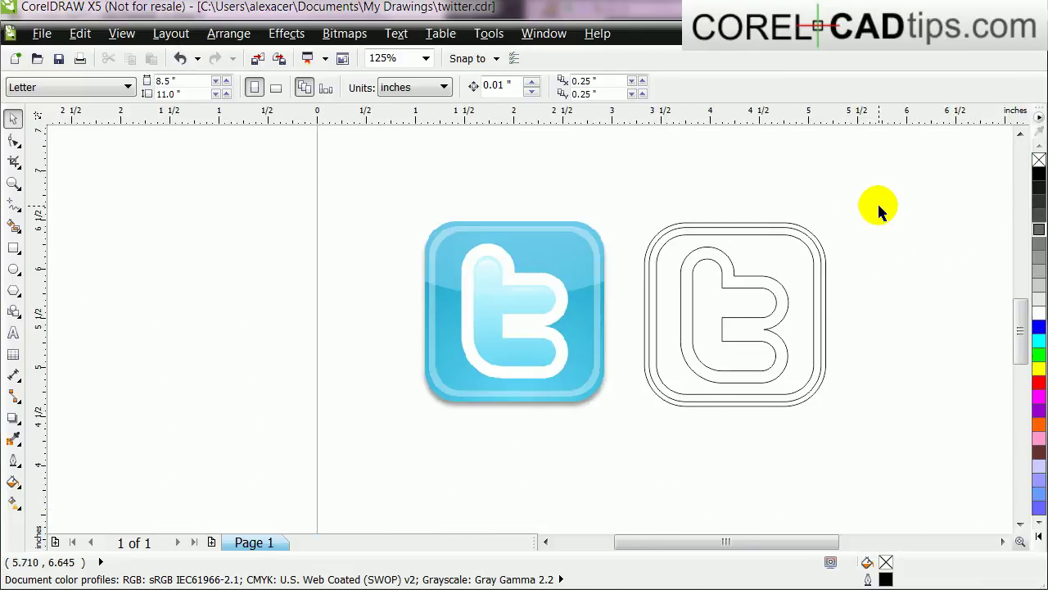
pyautogui.press('F4')
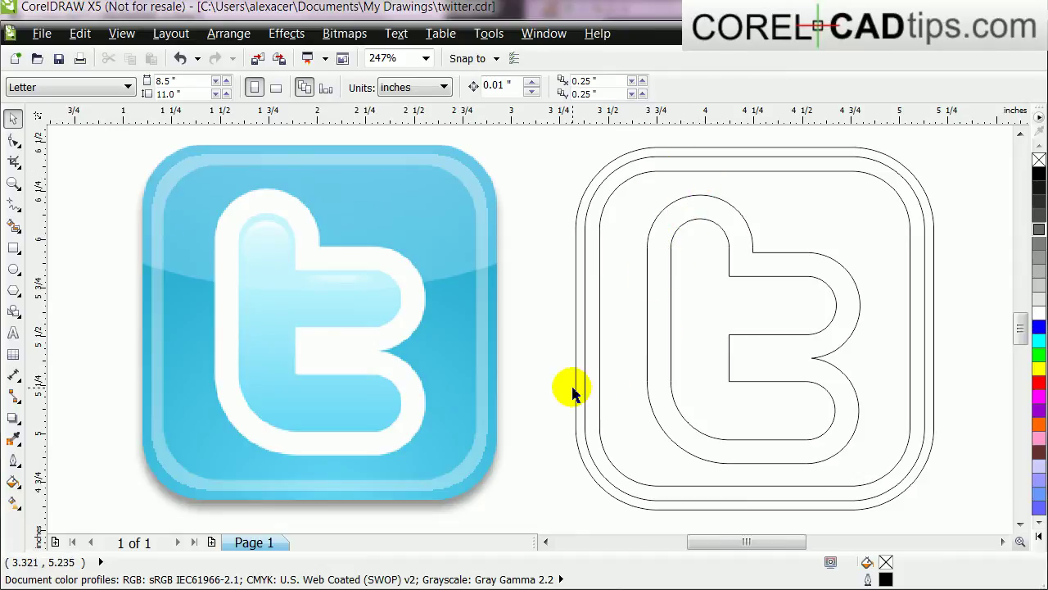
# Step: Ungroup the vector outlines into separate curves and clear the selection
pyautogui.click(686, 419)
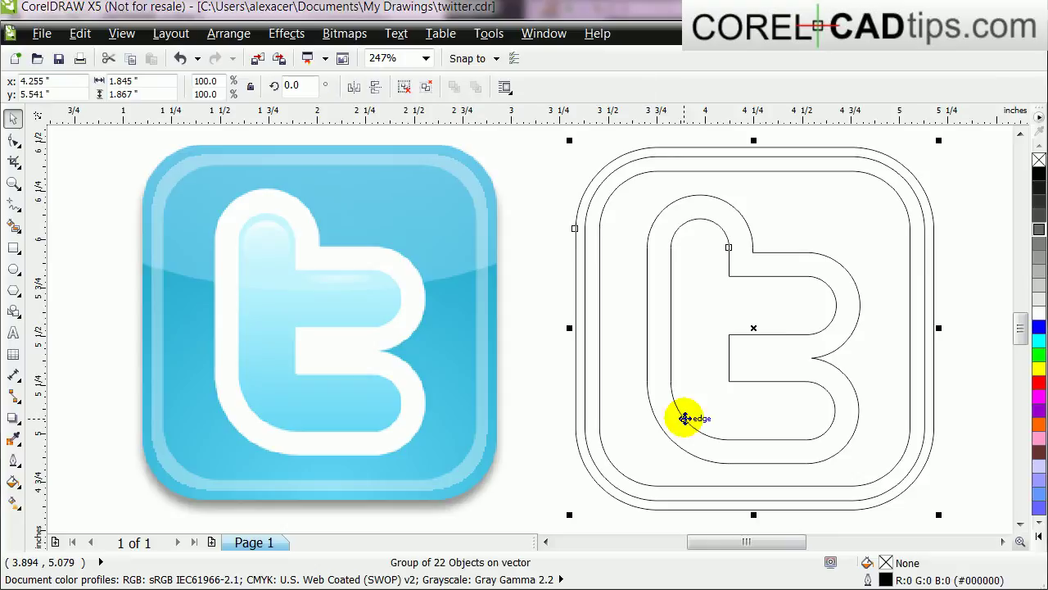
pyautogui.click(426, 87)
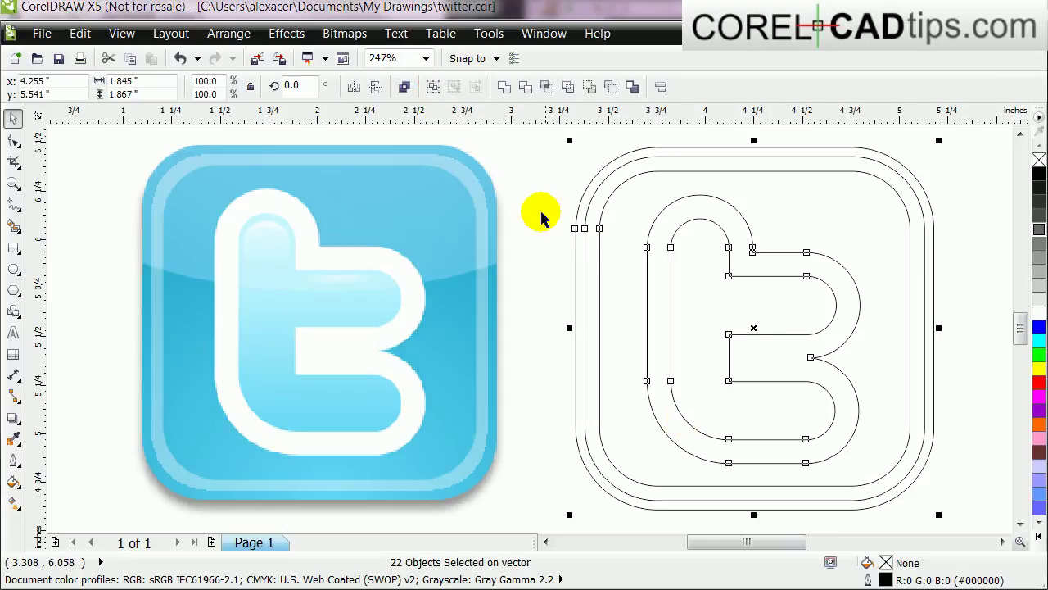
pyautogui.click(520, 199)
# Step: Examine which outlines are separate segments and which are single curves by selecting parts of the letter t and the rounded squares
pyautogui.click(683, 231)
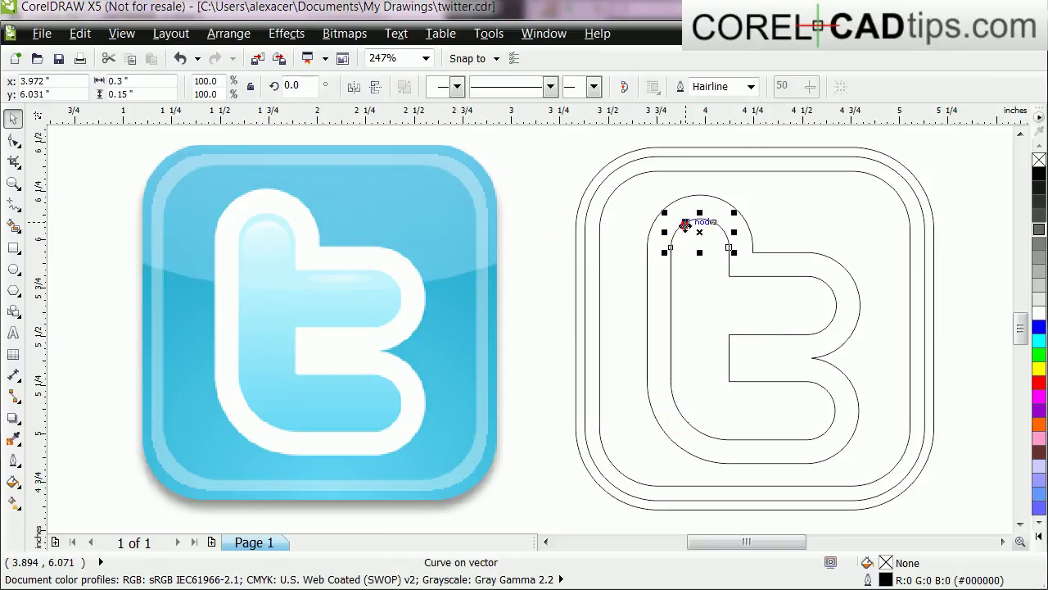
pyautogui.click(681, 318)
pyautogui.click(527, 270)
pyautogui.click(614, 191)
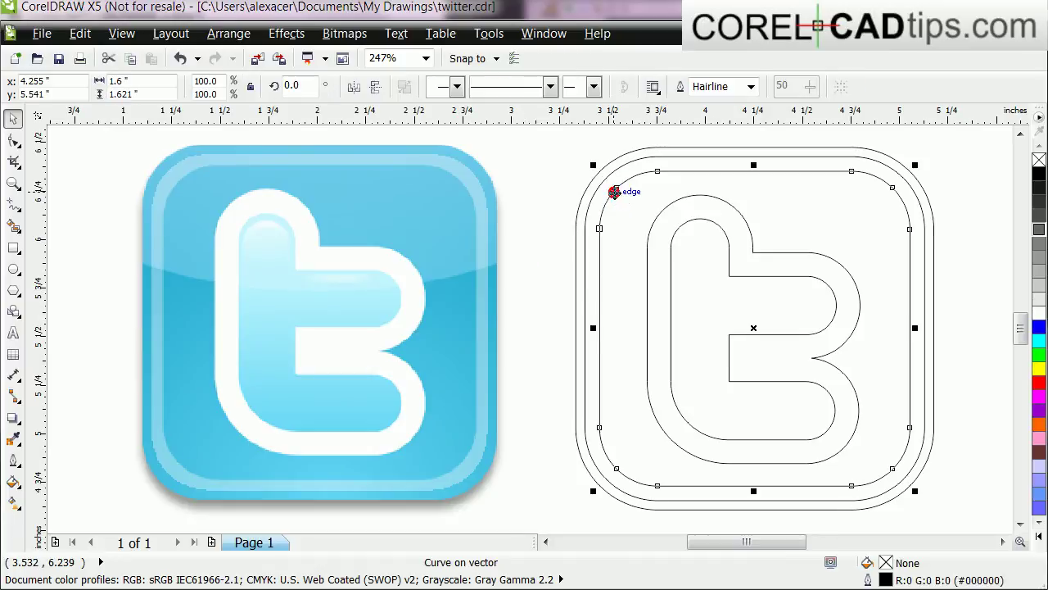
pyautogui.click(603, 167)
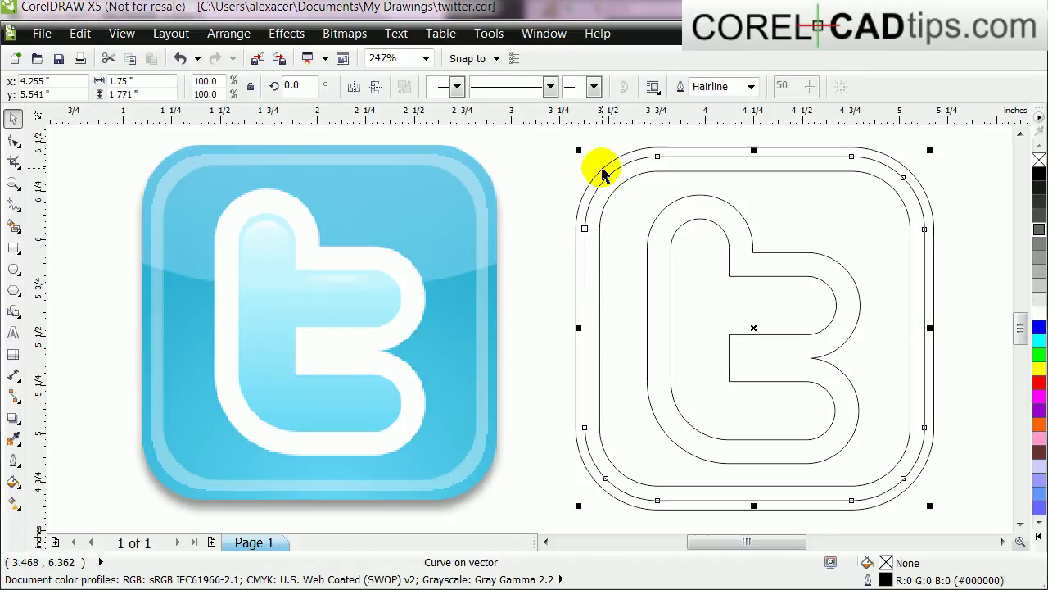
pyautogui.click(539, 194)
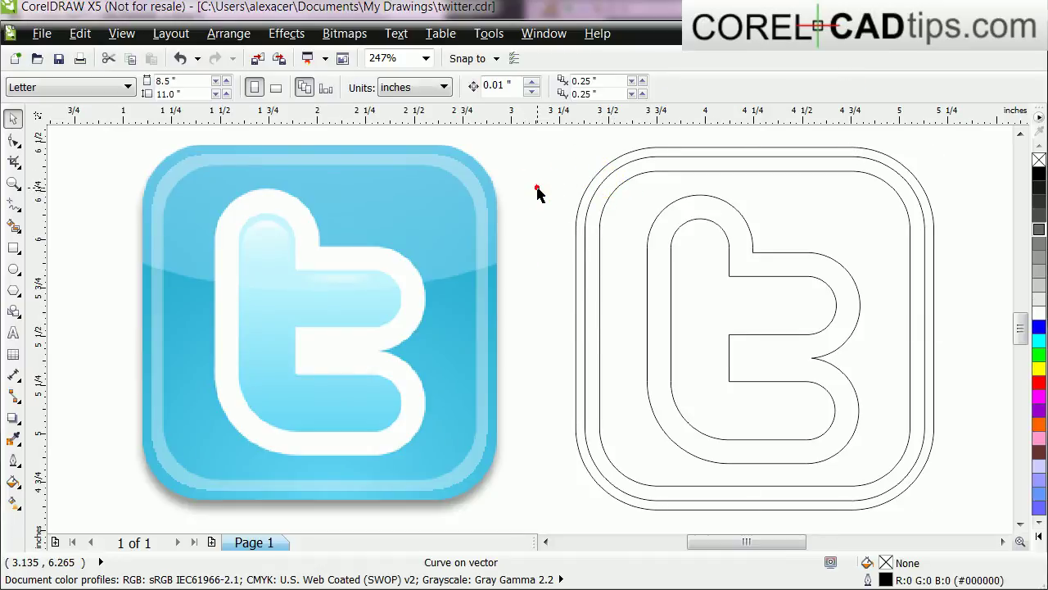
pyautogui.click(582, 262)
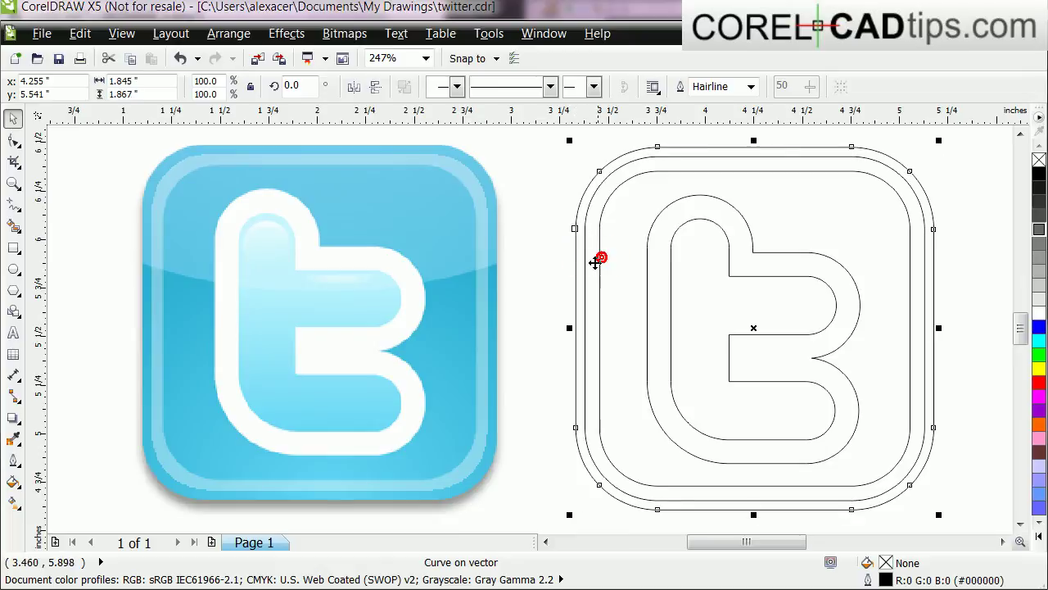
pyautogui.click(546, 266)
pyautogui.click(724, 256)
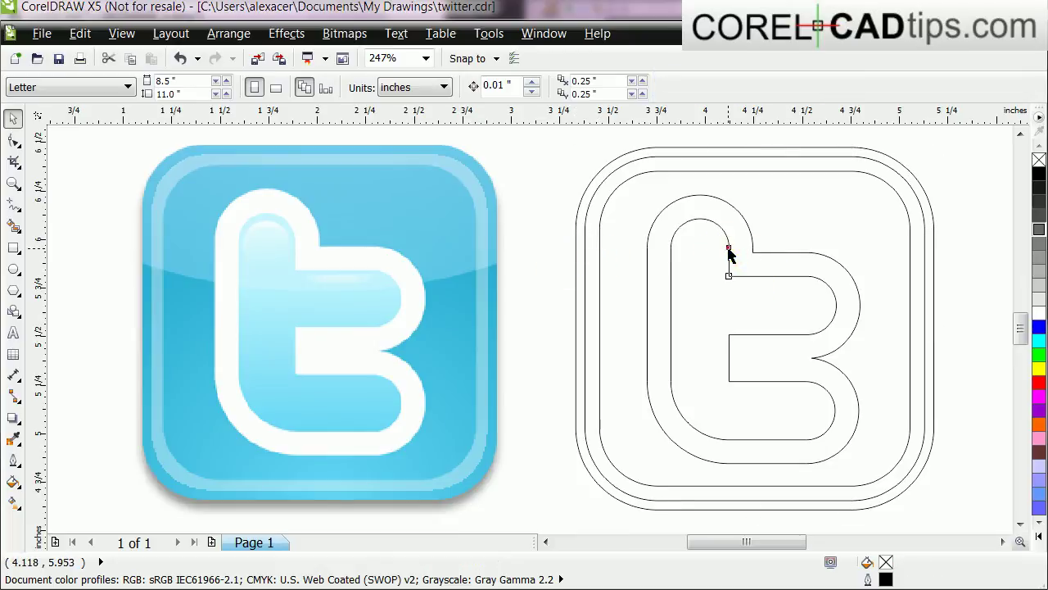
pyautogui.click(513, 304)
pyautogui.click(525, 299)
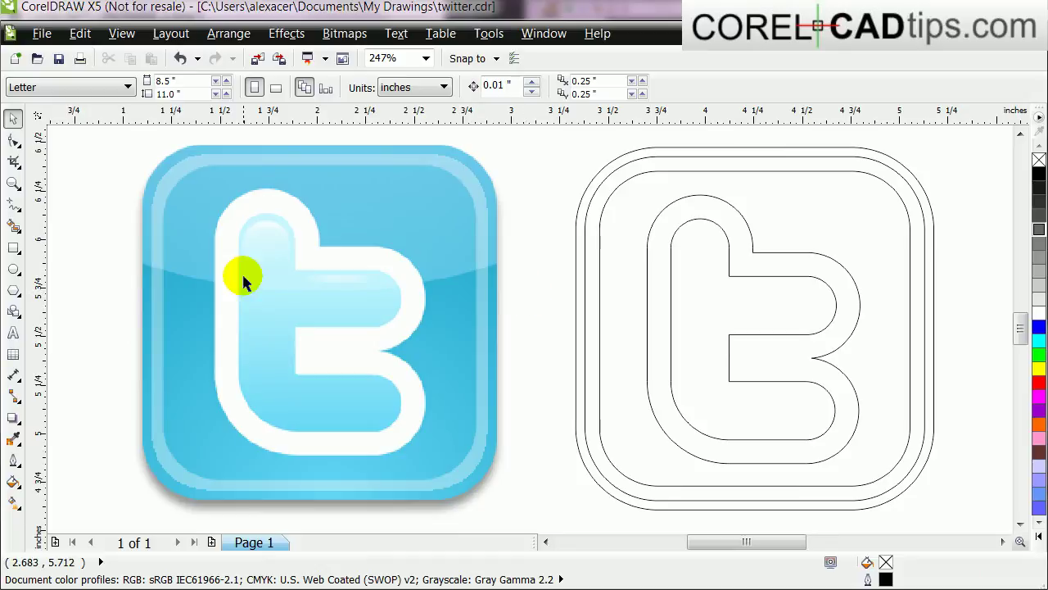
# Step: Smart-fill the band between the two letter t outlines with light gray (RGB 204, 204, 204) and no outline
pyautogui.click(14, 229)
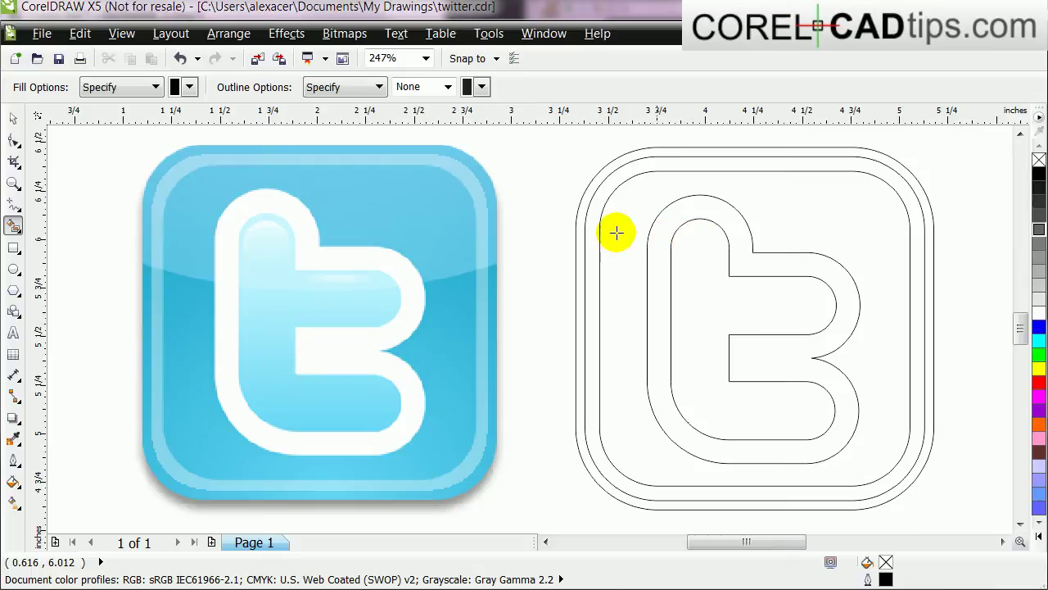
pyautogui.click(189, 87)
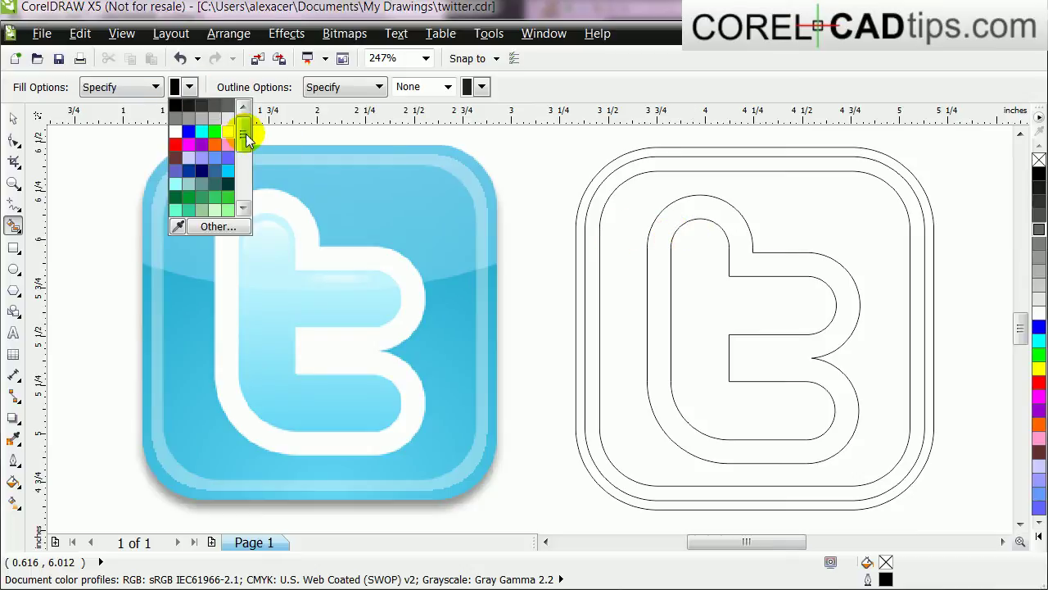
pyautogui.click(225, 119)
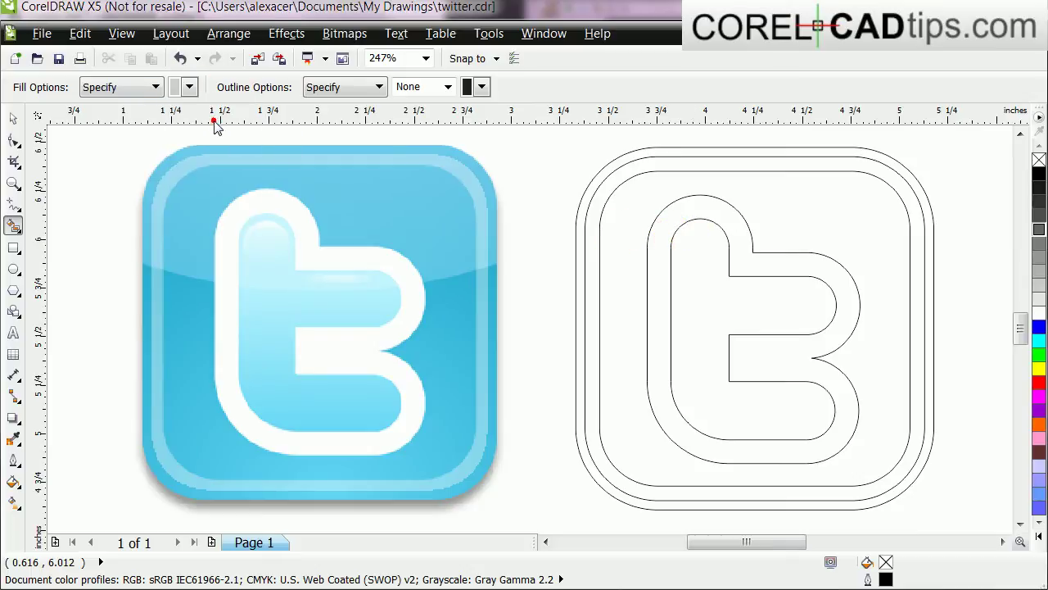
pyautogui.click(658, 235)
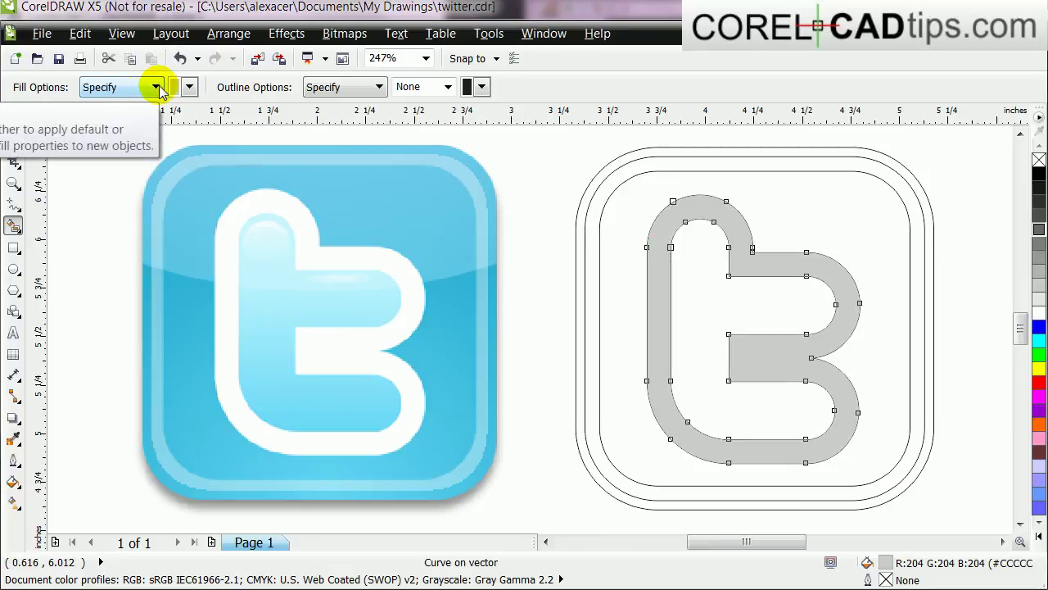
# Step: Smart-fill the inner letter t with a lighter gray (RGB 230, 230, 230), no outline, and deselect it
pyautogui.click(189, 87)
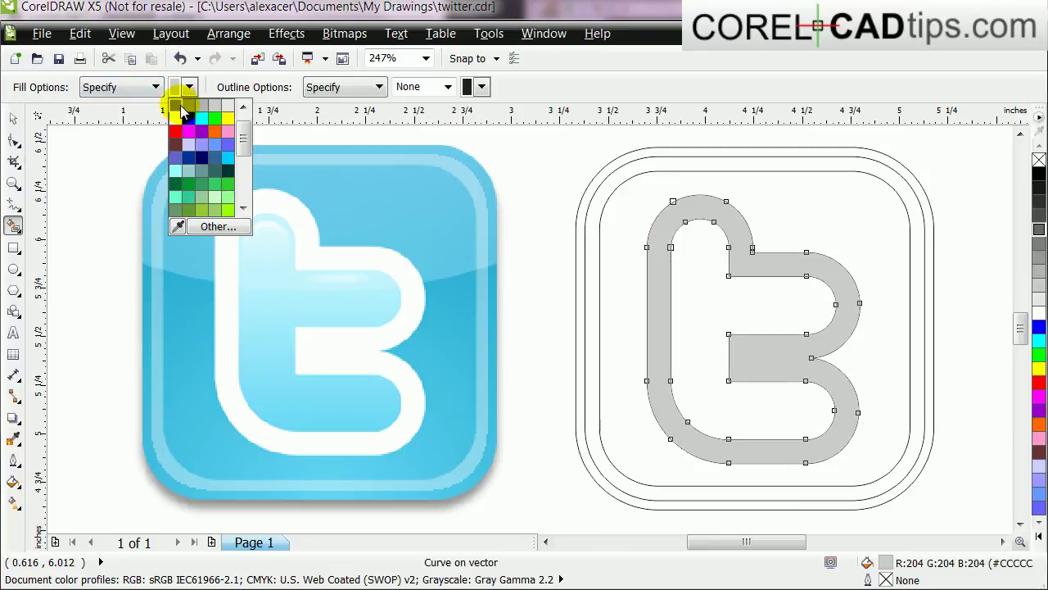
pyautogui.click(228, 105)
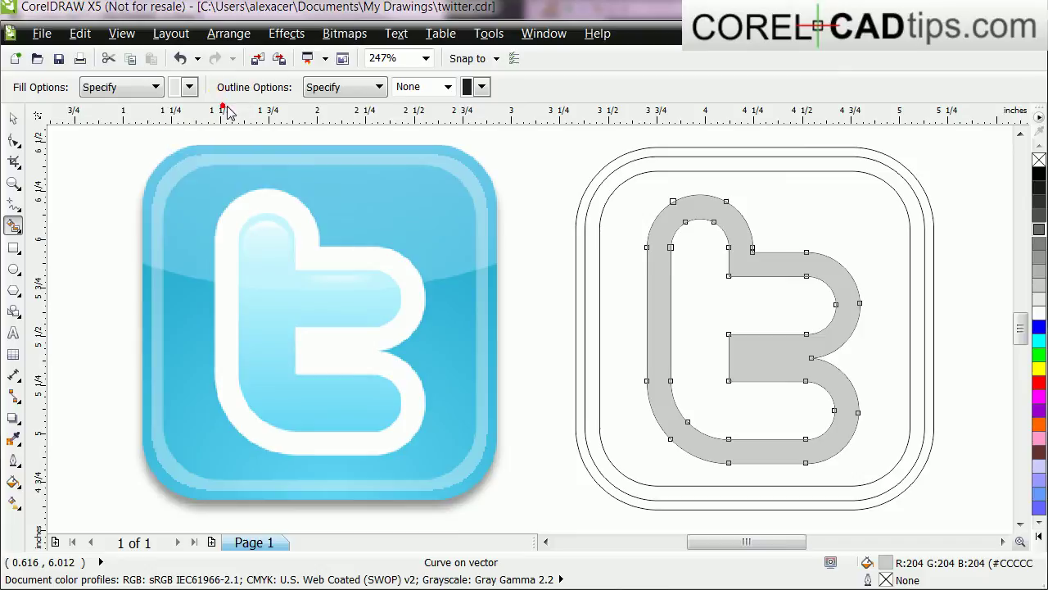
pyautogui.click(688, 253)
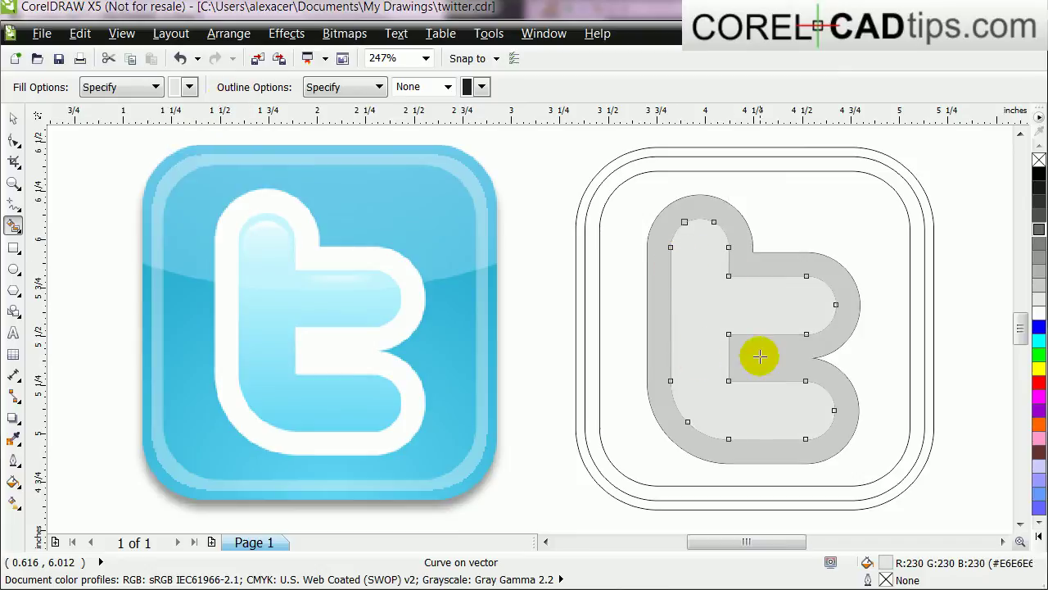
pyautogui.click(13, 118)
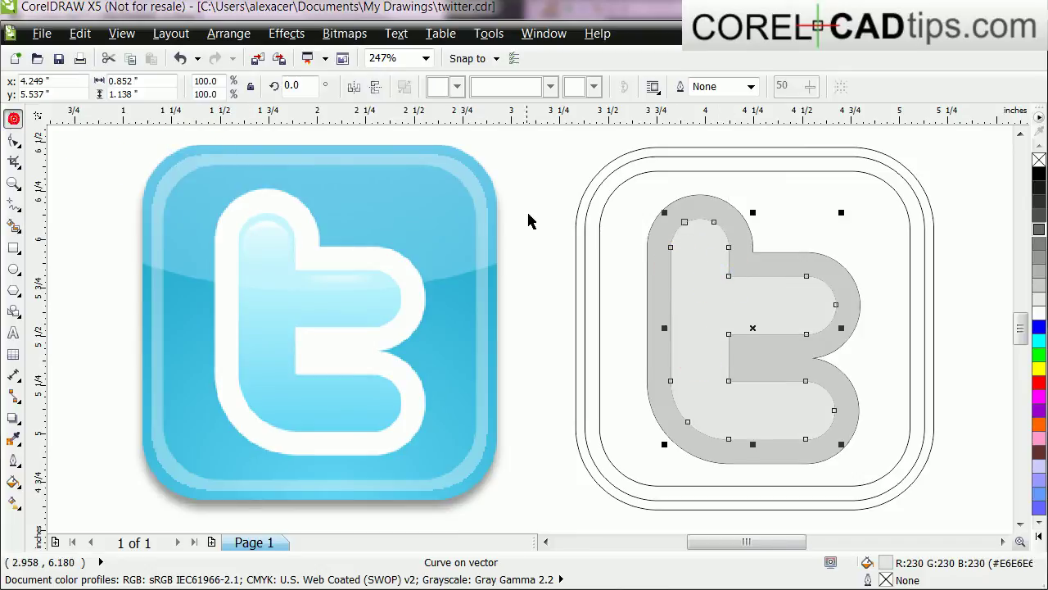
pyautogui.click(534, 194)
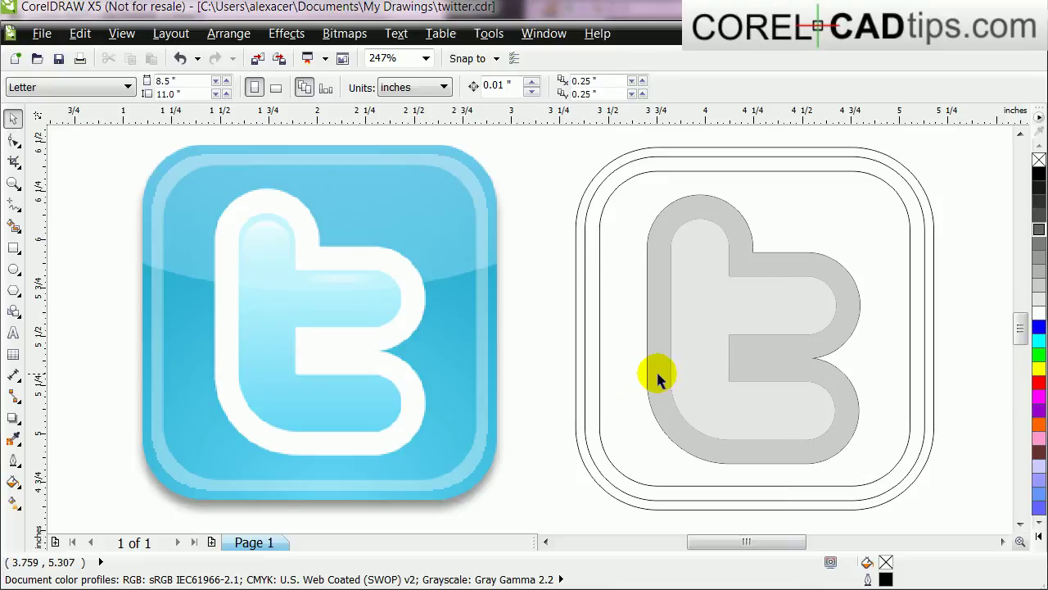
# Step: Sample the light blue (RGB 108, 217, 247) from the lower part of the source image's t and apply it to the inner letter t
pyautogui.click(13, 441)
pyautogui.click(82, 438)
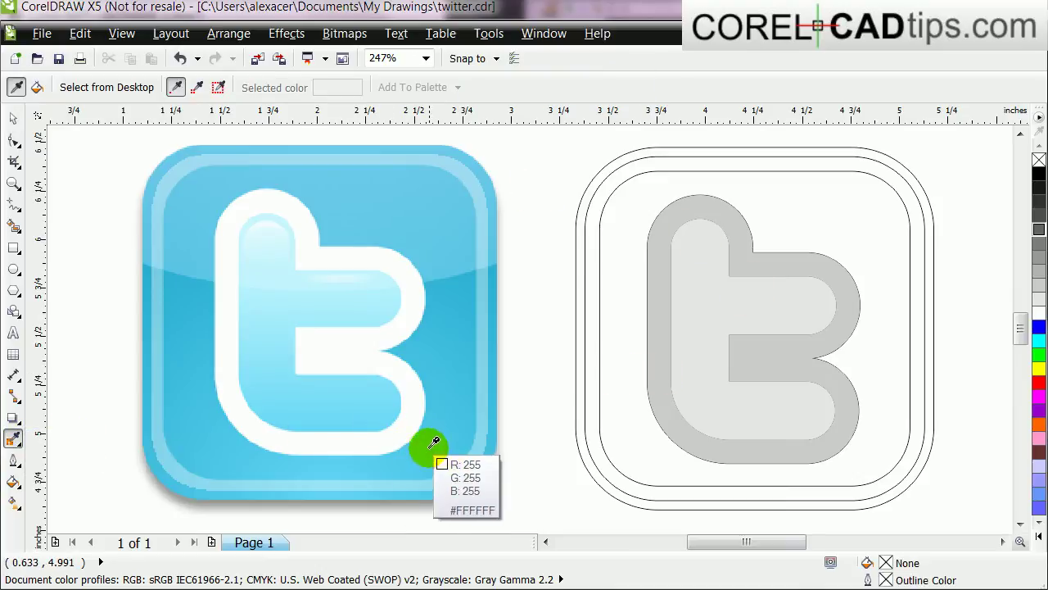
pyautogui.click(377, 423)
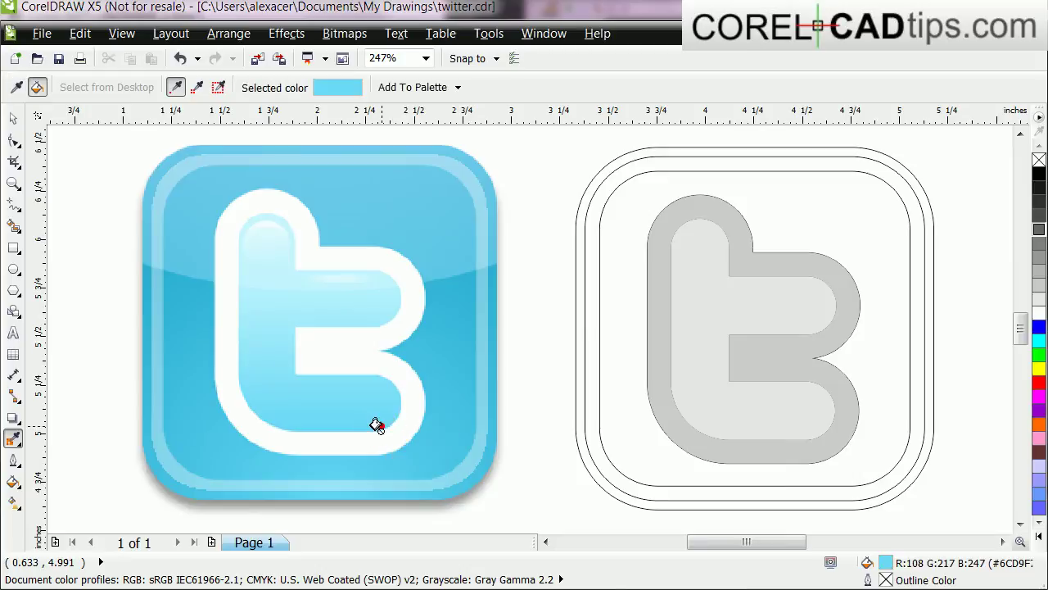
pyautogui.click(721, 425)
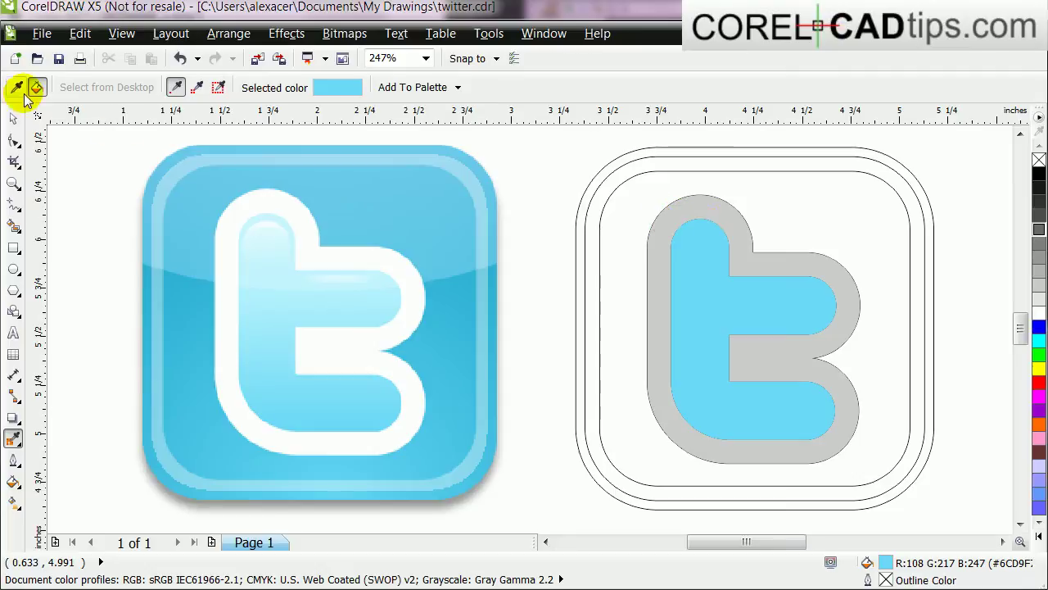
pyautogui.click(13, 118)
# Step: Recolor the gray band around the blue letter t white
pyautogui.click(718, 216)
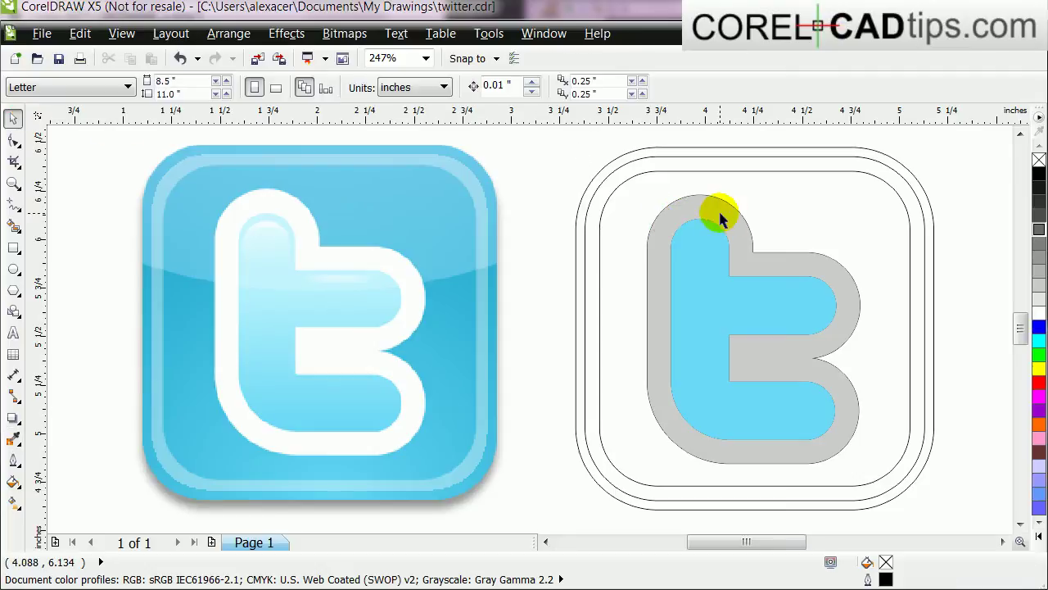
pyautogui.click(1038, 314)
pyautogui.click(542, 280)
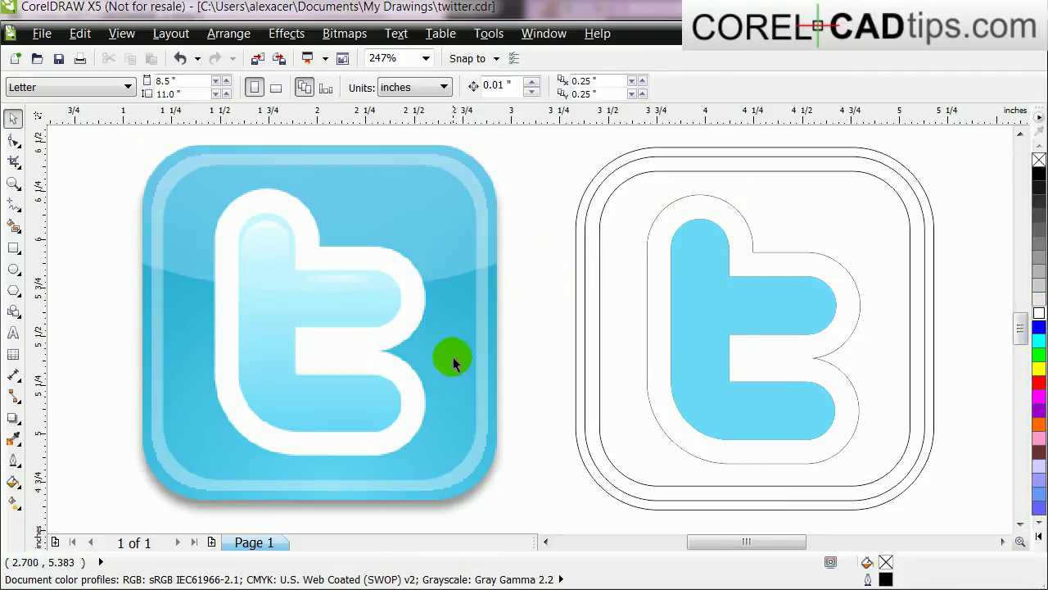
# Step: Fill the outermost rounded square with the blue (RGB 72, 195, 228) sampled from the source icon's background and send it behind the other shapes
pyautogui.click(13, 438)
pyautogui.click(453, 440)
pyautogui.click(897, 430)
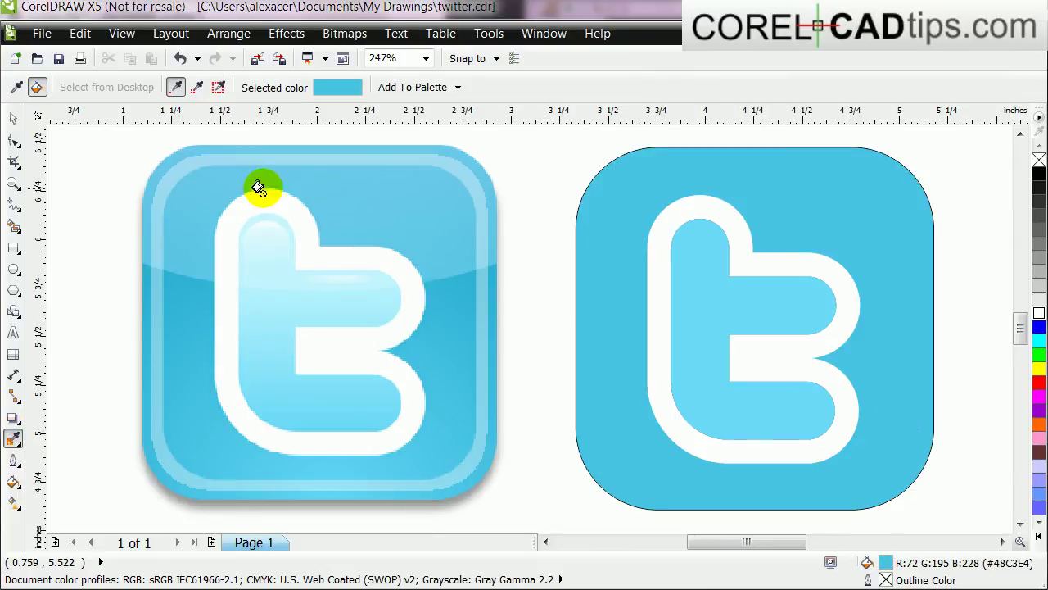
pyautogui.click(13, 117)
pyautogui.click(613, 187)
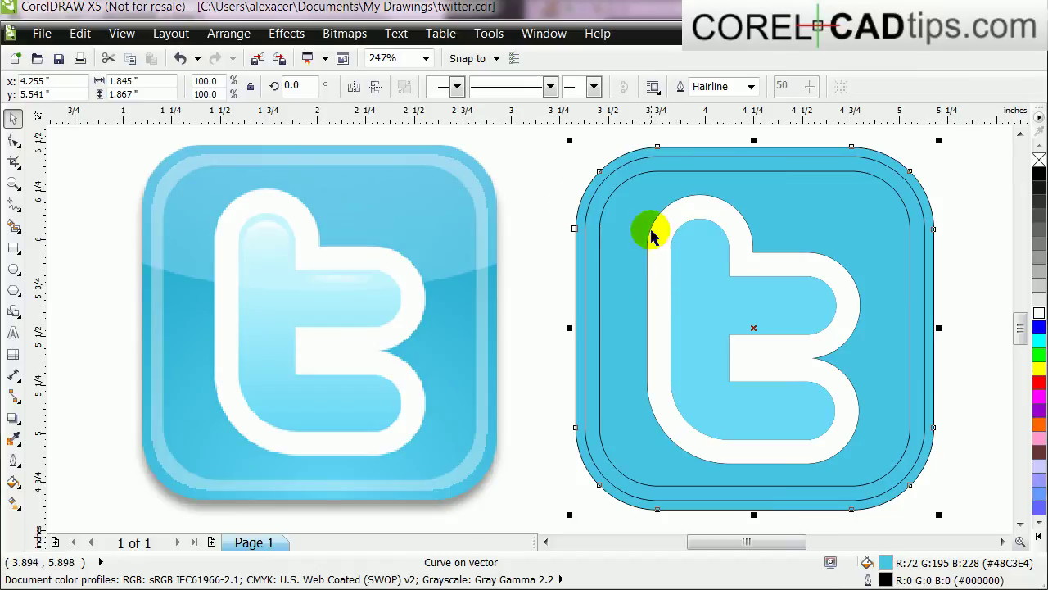
pyautogui.click(574, 182)
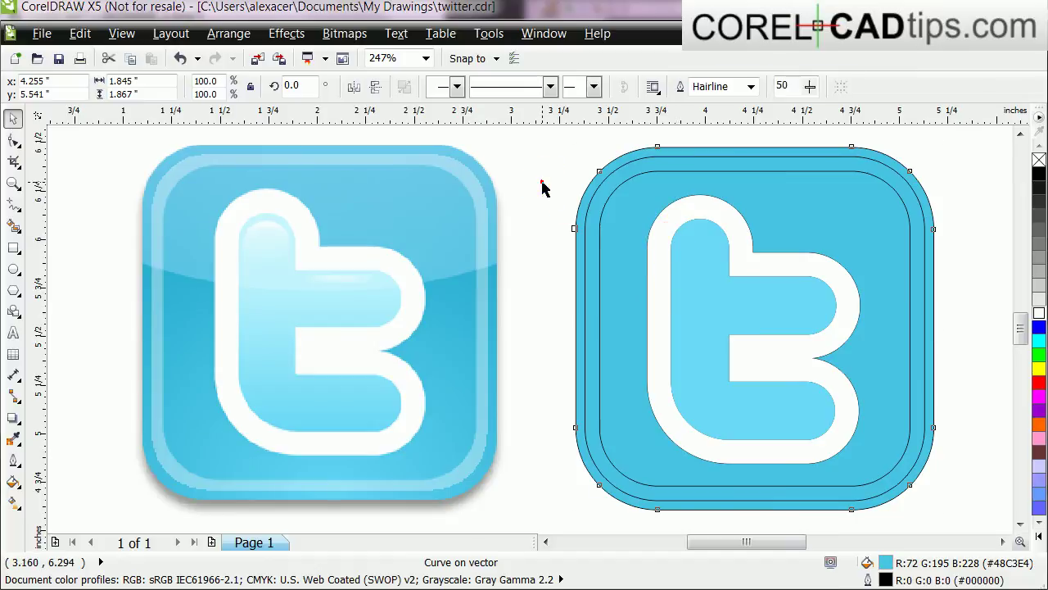
# Step: Combine the middle and innermost rounded-square outlines into one ring-shaped curve
pyautogui.click(664, 156)
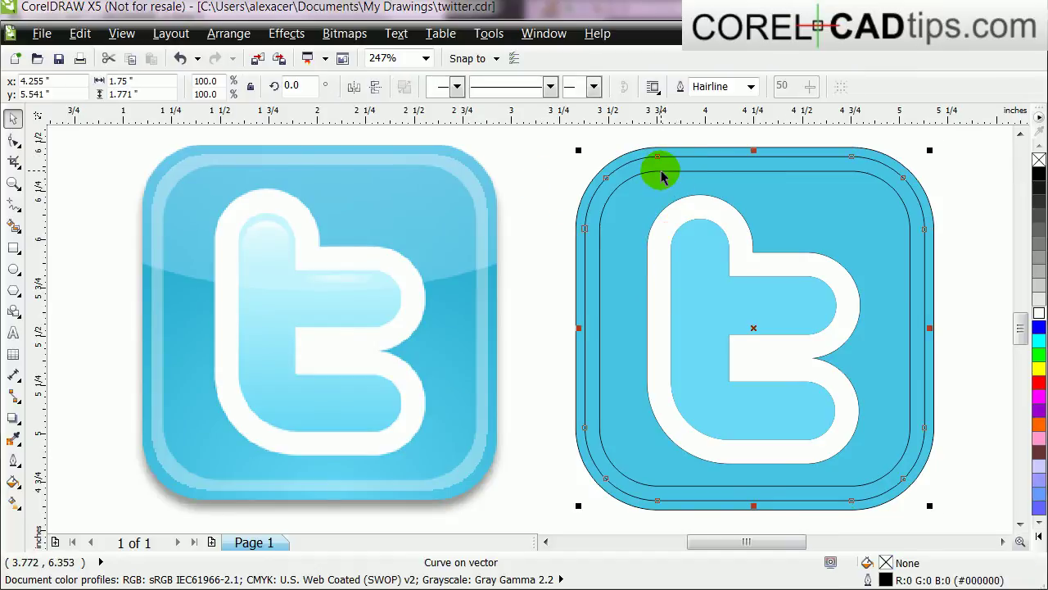
pyautogui.keyDown('shift'); pyautogui.click(662, 174); pyautogui.keyUp('shift')
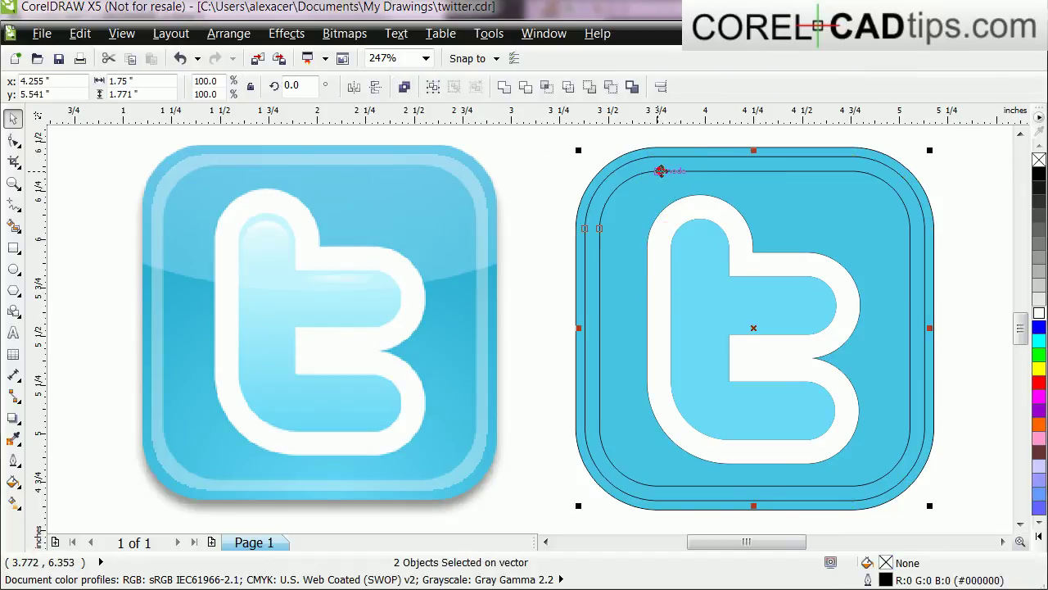
pyautogui.click(404, 86)
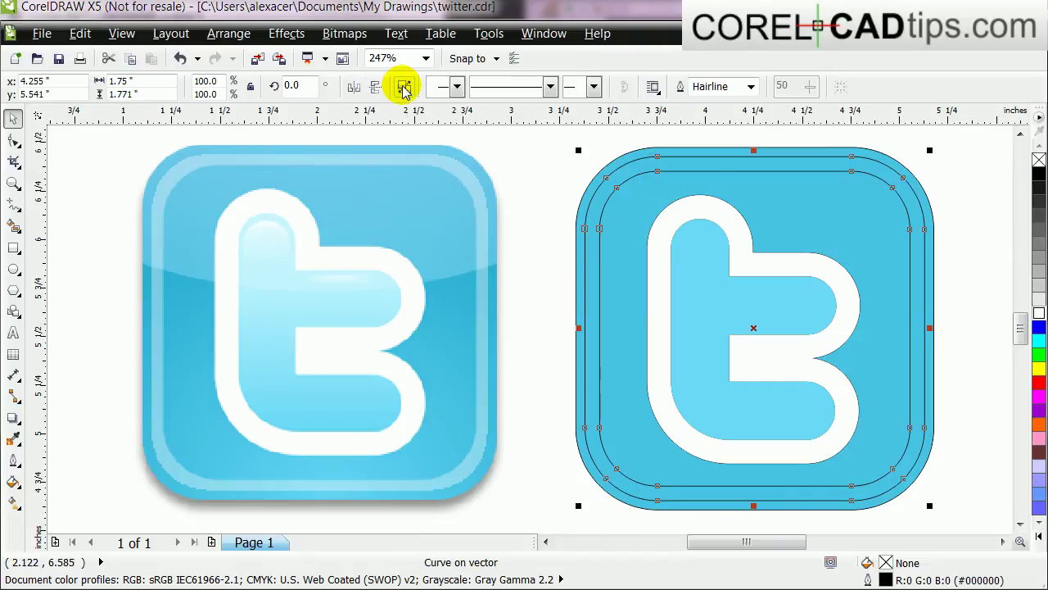
# Step: Sample the light blue (RGB 132, 212, 234) from the source icon's border band and apply it to the combined ring
pyautogui.click(16, 438)
pyautogui.click(158, 406)
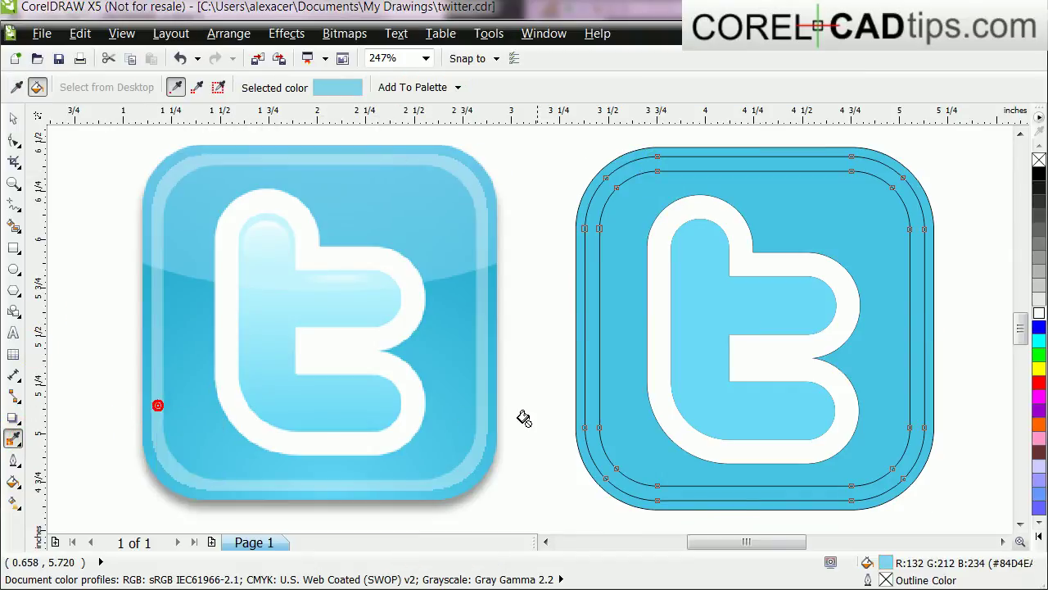
pyautogui.click(586, 399)
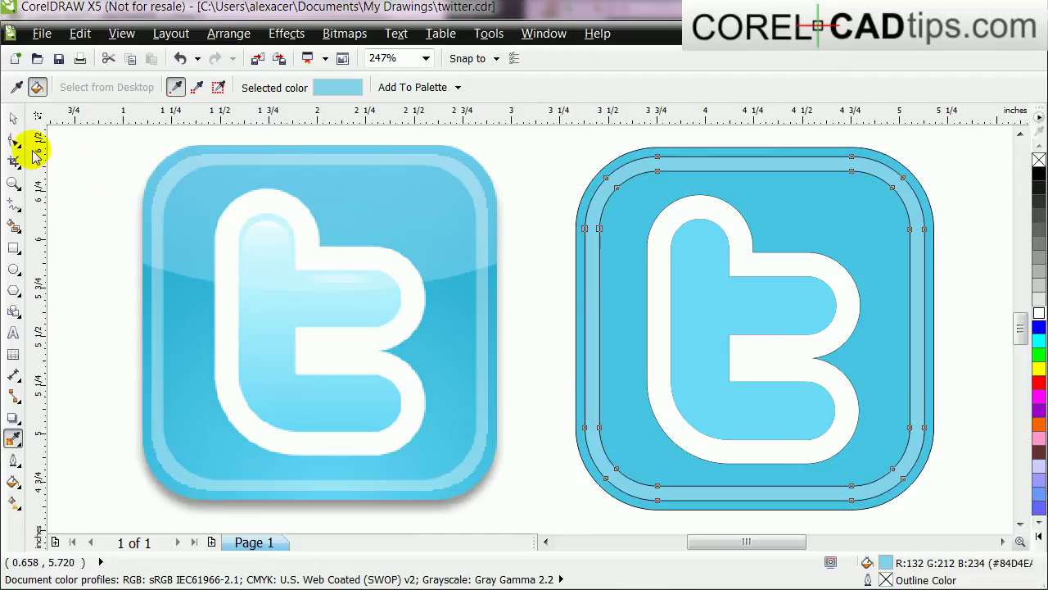
# Step: Remove the outlines from the light blue ring and the blue background square
pyautogui.click(14, 119)
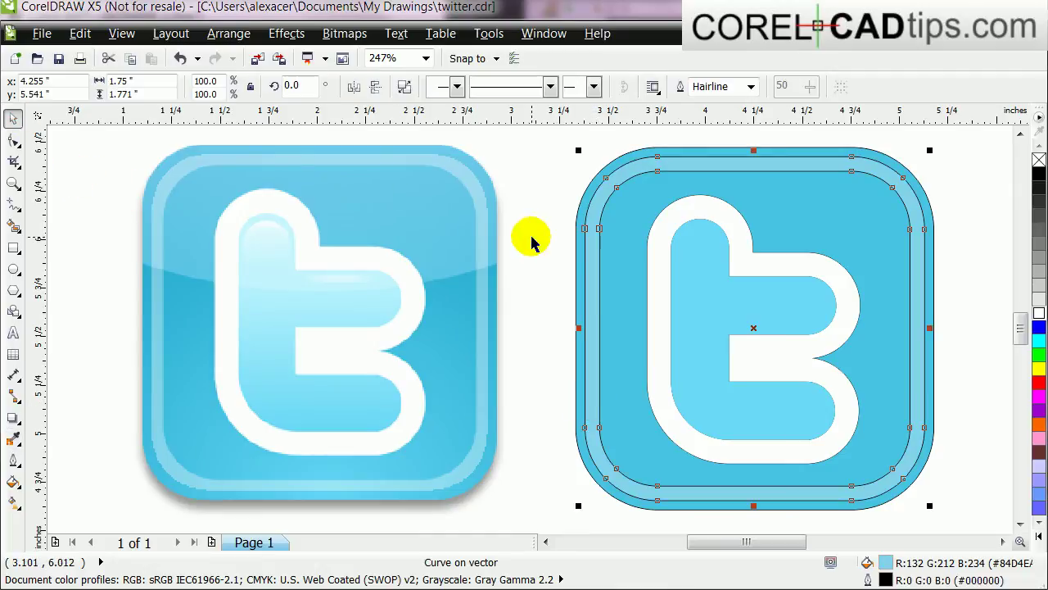
pyautogui.click(646, 412)
pyautogui.click(692, 481)
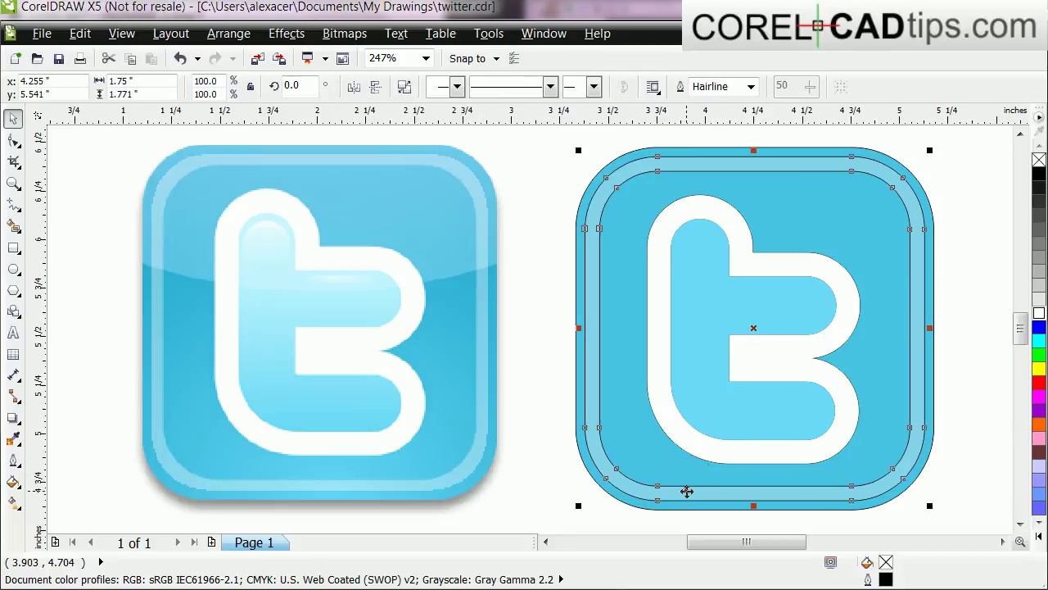
pyautogui.rightClick(1037, 161)
pyautogui.click(966, 179)
pyautogui.click(915, 185)
pyautogui.rightClick(1037, 161)
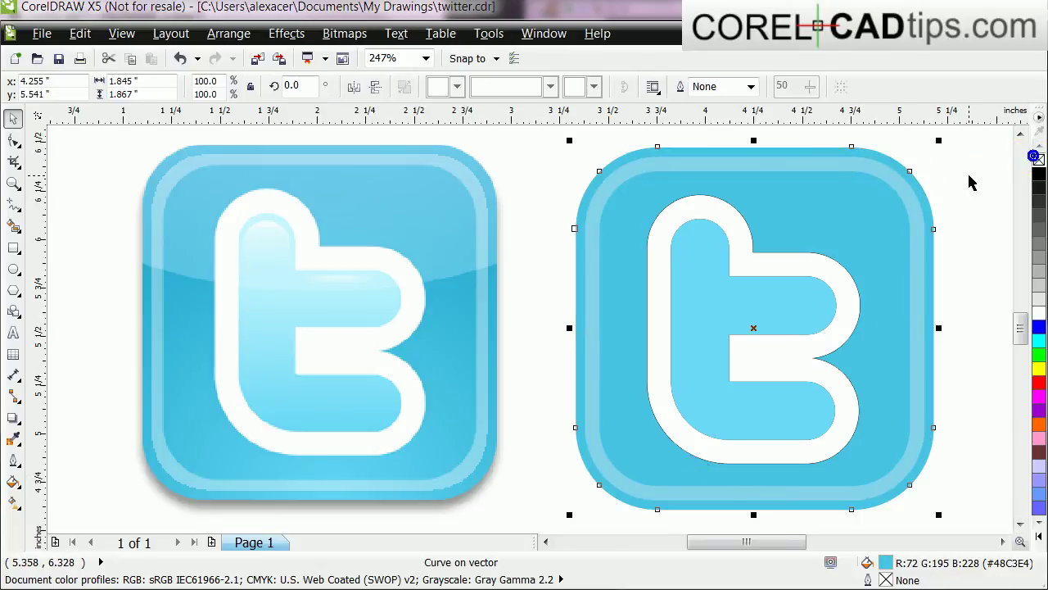
pyautogui.click(969, 179)
# Step: Select all the line work around the letter t and remove its outlines
pyautogui.click(809, 266)
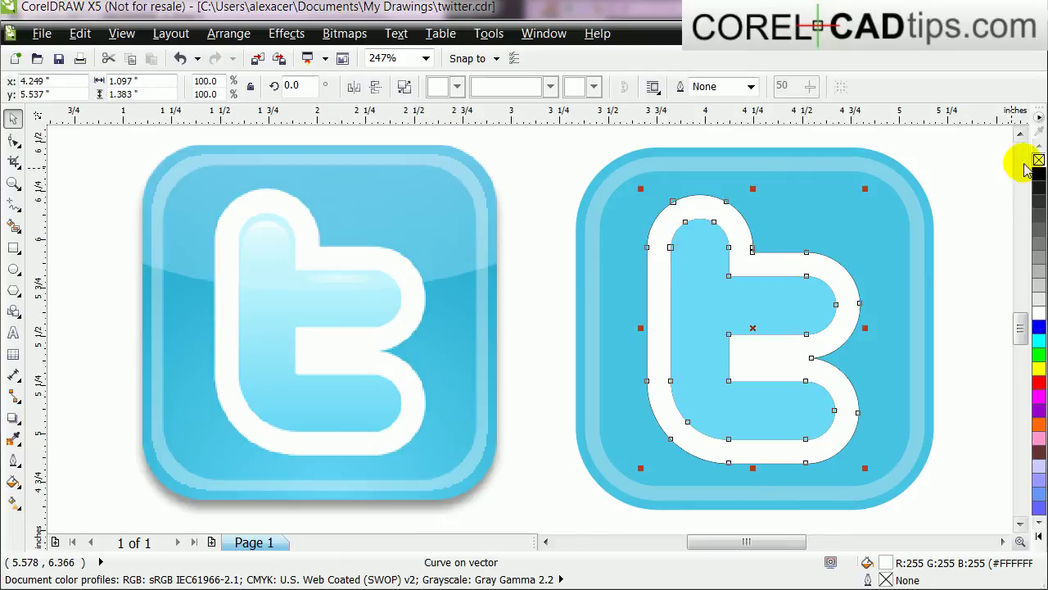
pyautogui.click(989, 175)
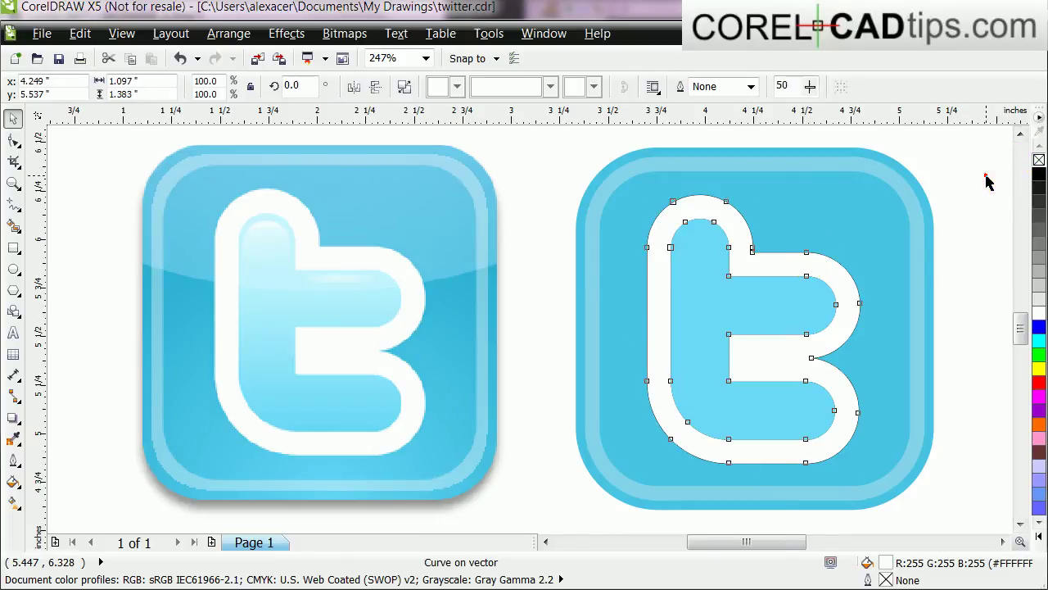
pyautogui.moveTo(550, 173); pyautogui.dragTo(938, 483)
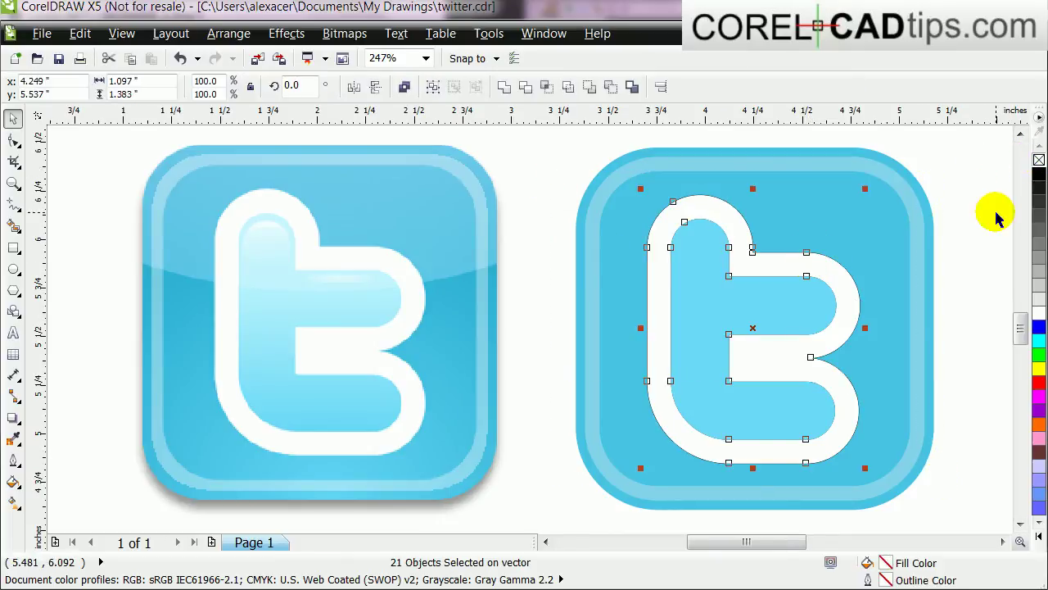
pyautogui.rightClick(1039, 160)
pyautogui.click(960, 197)
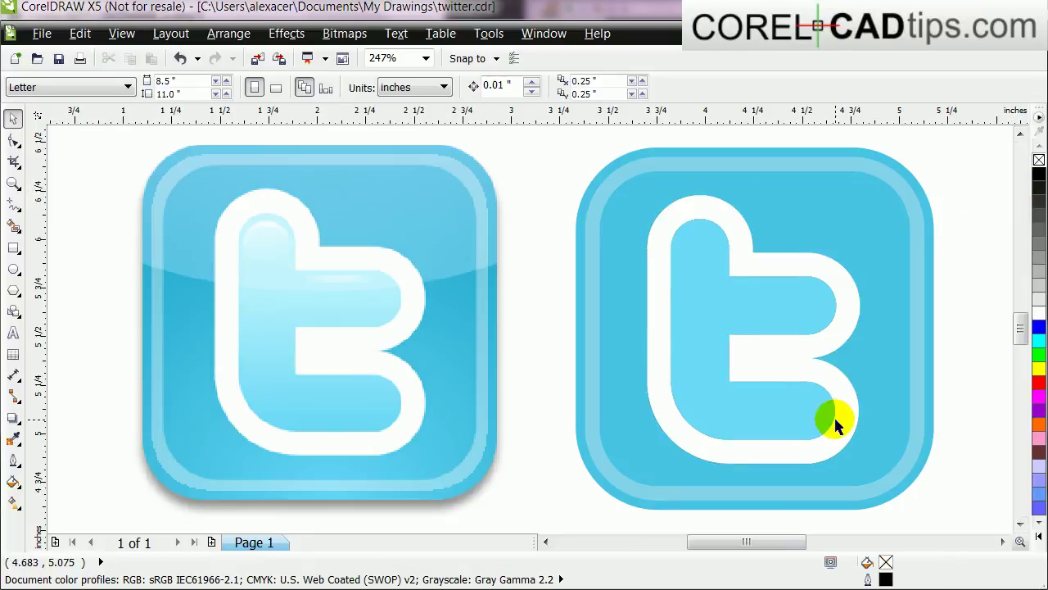
# Step: Apply a vertical linear fountain fill to the inner letter t, running from light blue at its base to white at its top
pyautogui.click(719, 421)
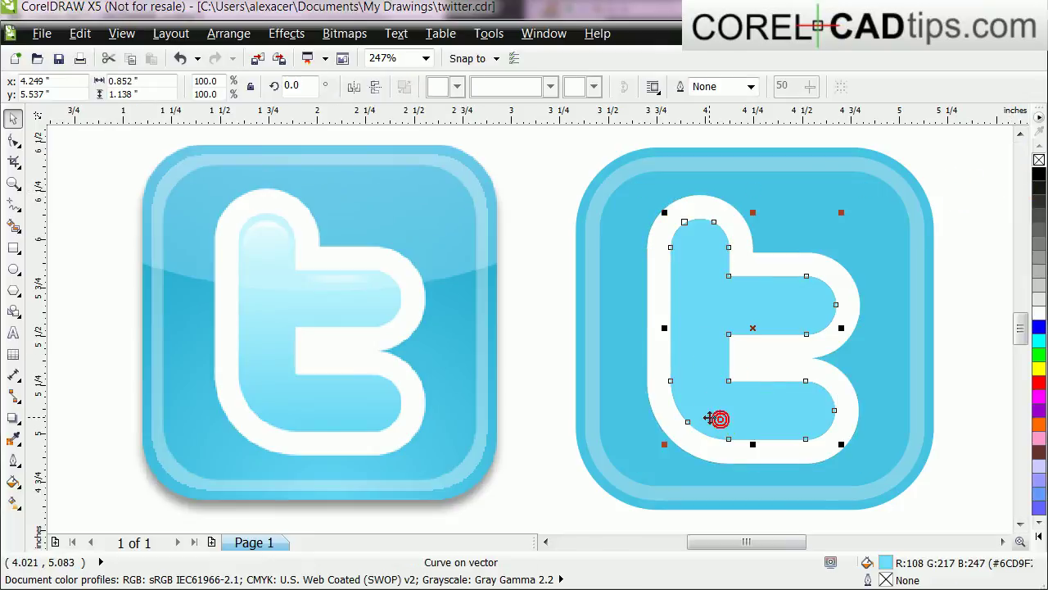
pyautogui.click(539, 399)
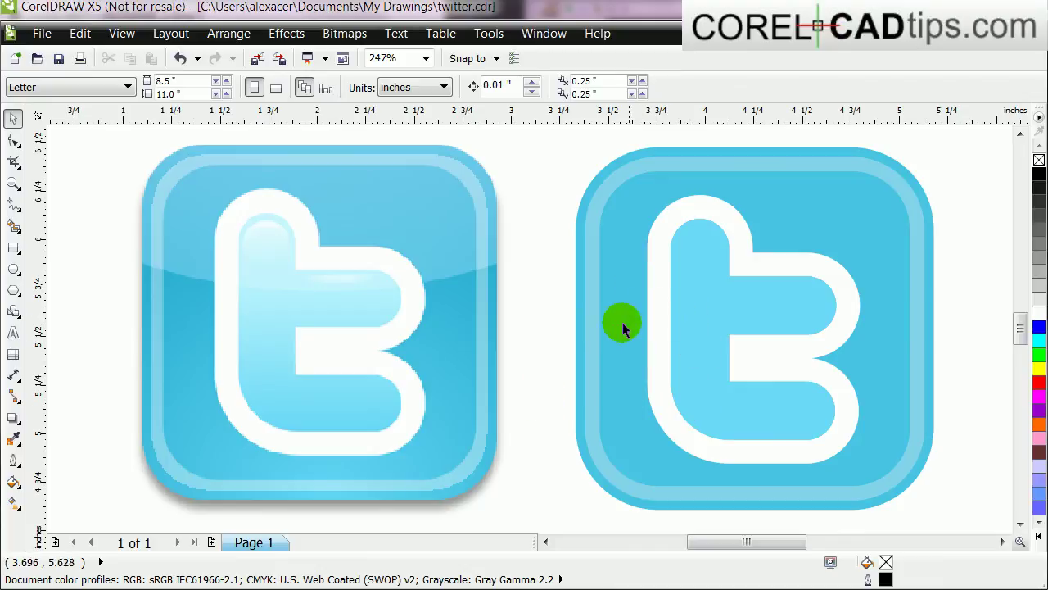
pyautogui.click(697, 379)
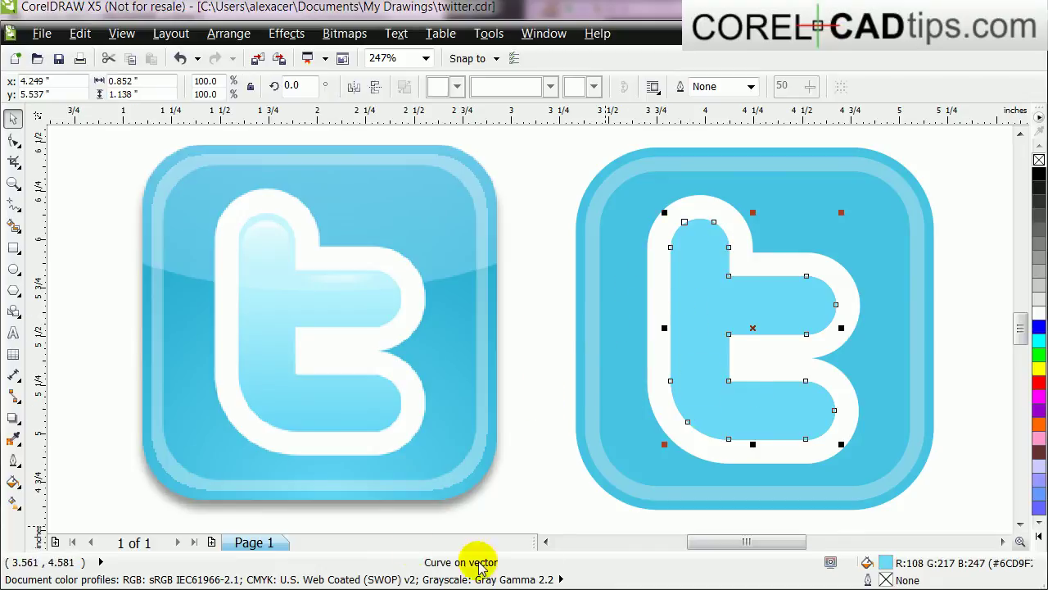
pyautogui.click(12, 500)
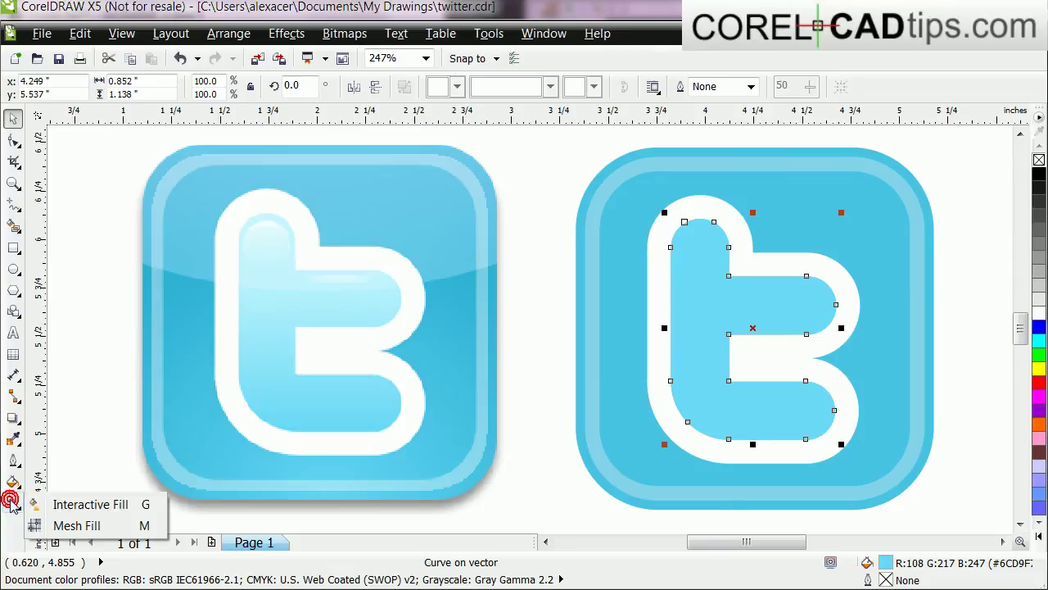
pyautogui.click(90, 506)
pyautogui.moveTo(761, 477); pyautogui.dragTo(761, 166)
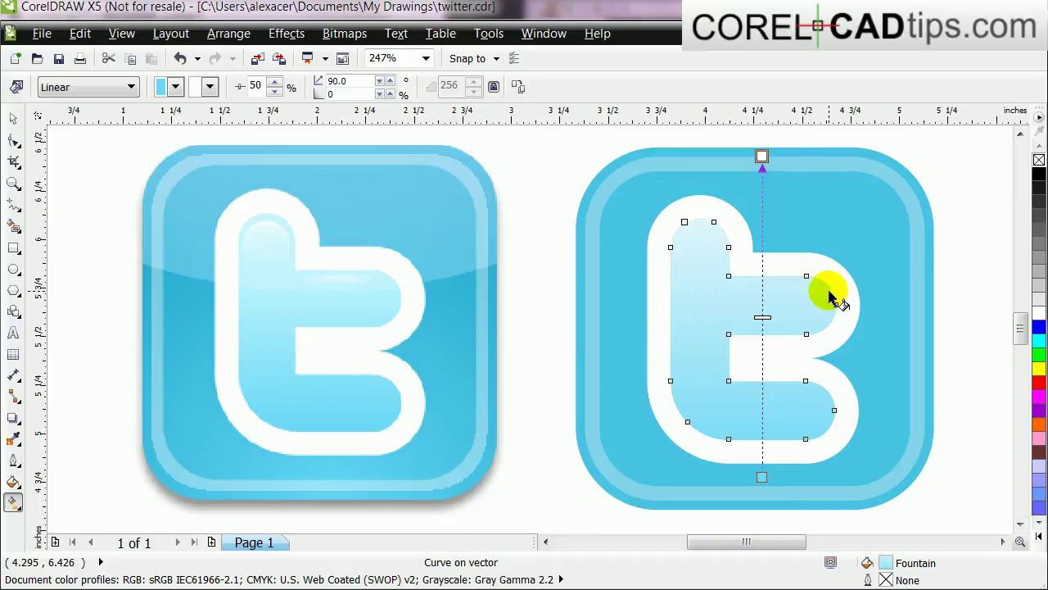
pyautogui.moveTo(762, 157); pyautogui.dragTo(762, 170)
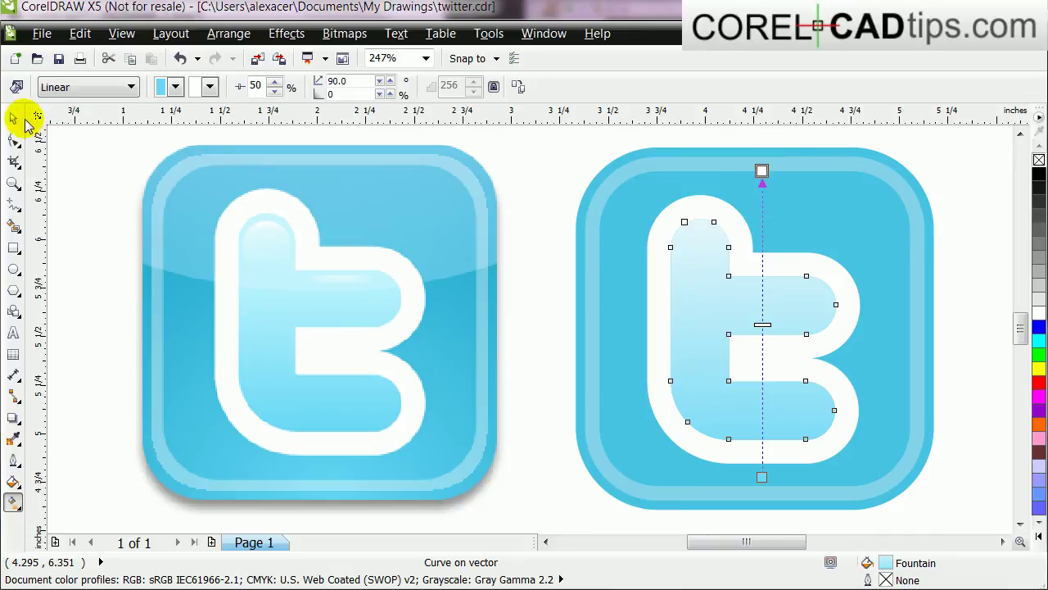
pyautogui.click(15, 120)
pyautogui.click(99, 237)
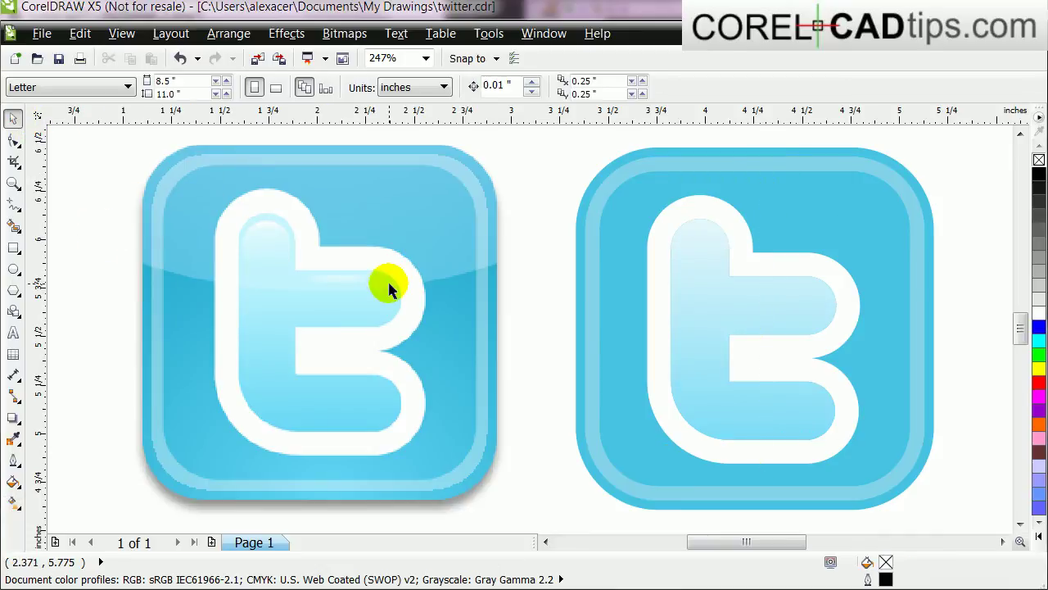
# Step: Draw a wide ellipse about 2.9 by 1.24 inches over the upper part of the redrawn icon
pyautogui.click(1002, 541)
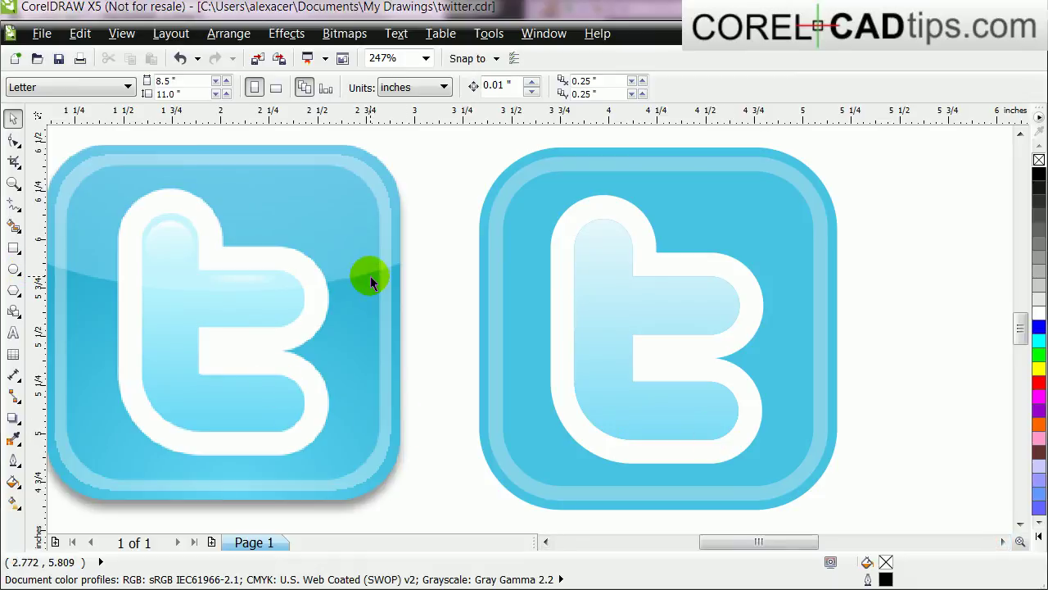
pyautogui.scroll(-2, 78, 254)
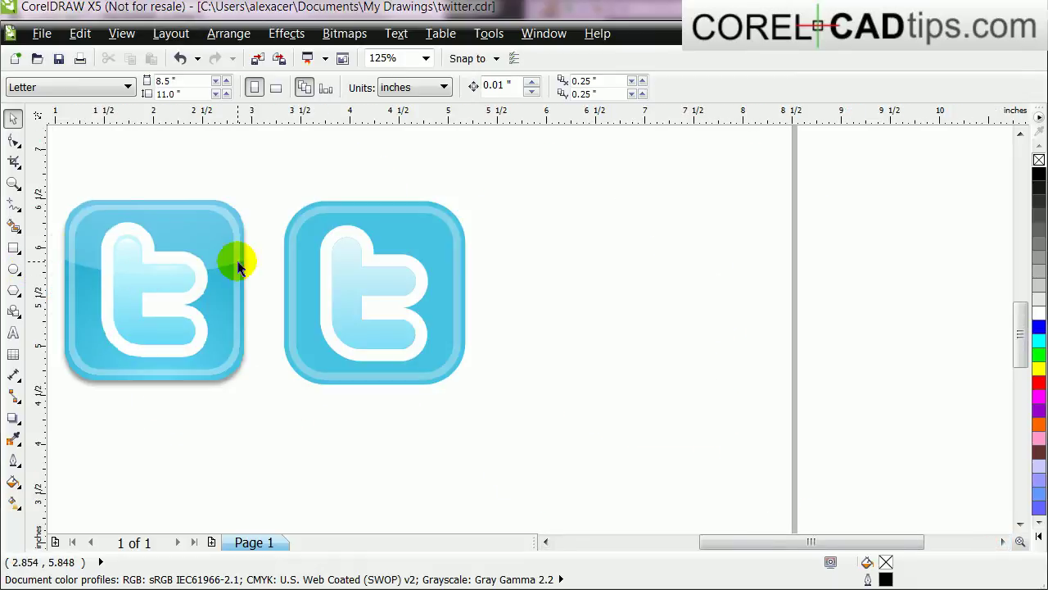
pyautogui.click(15, 270)
pyautogui.moveTo(244, 159); pyautogui.dragTo(532, 285)
pyautogui.press('F4')
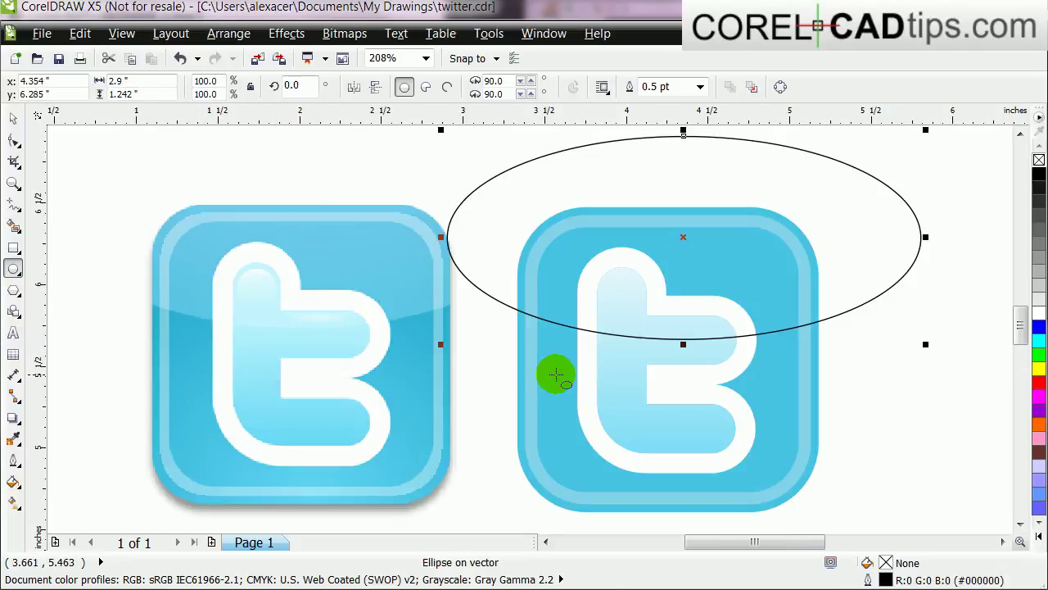
pyautogui.click(208, 166)
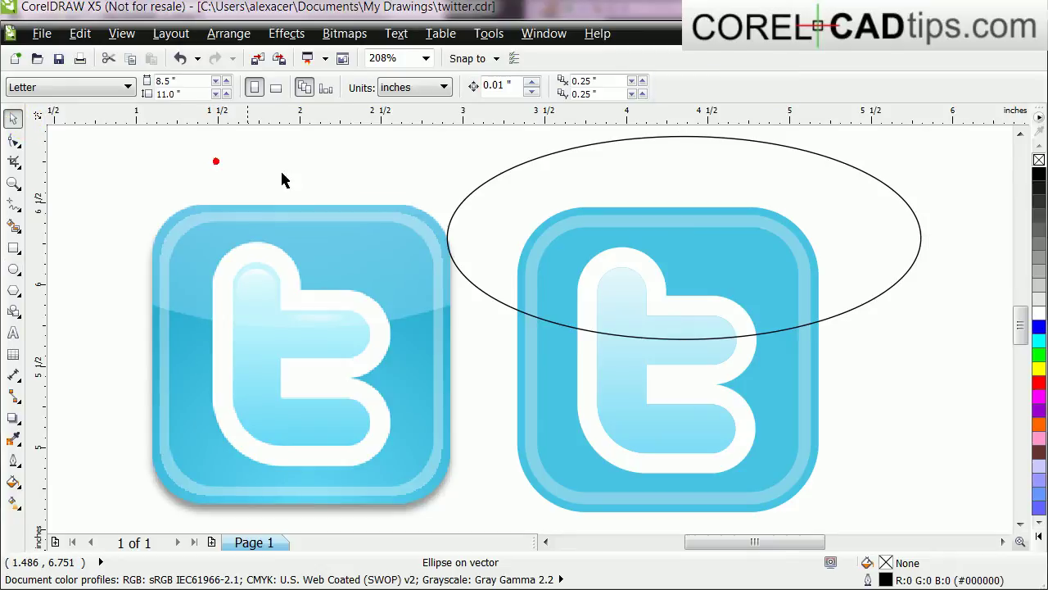
# Step: Copy the ellipse and the blue background square onto a new second page
pyautogui.click(635, 215)
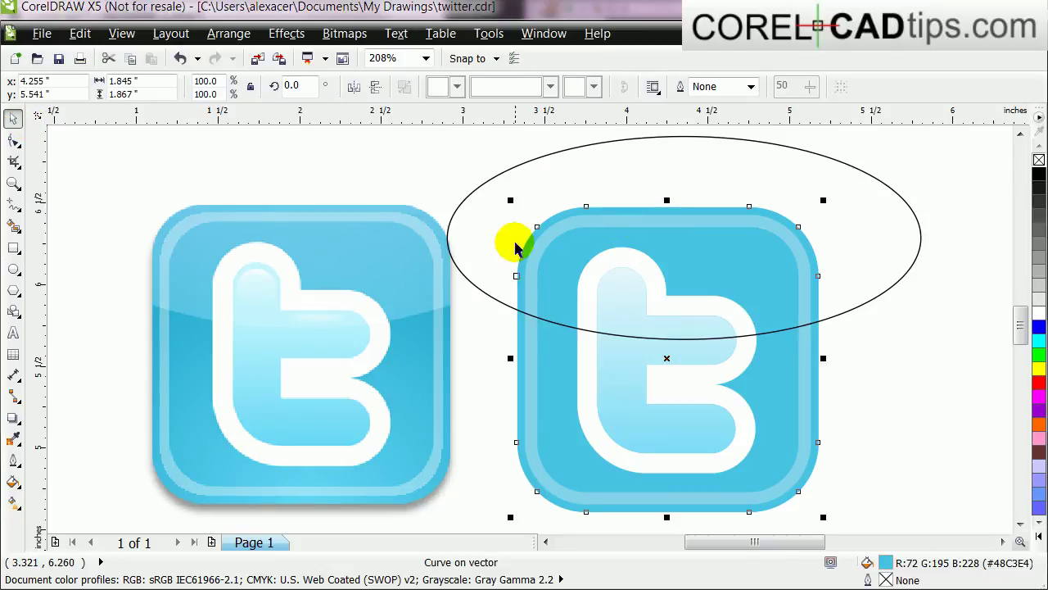
pyautogui.keyDown('shift'); pyautogui.click(546, 158); pyautogui.keyUp('shift')
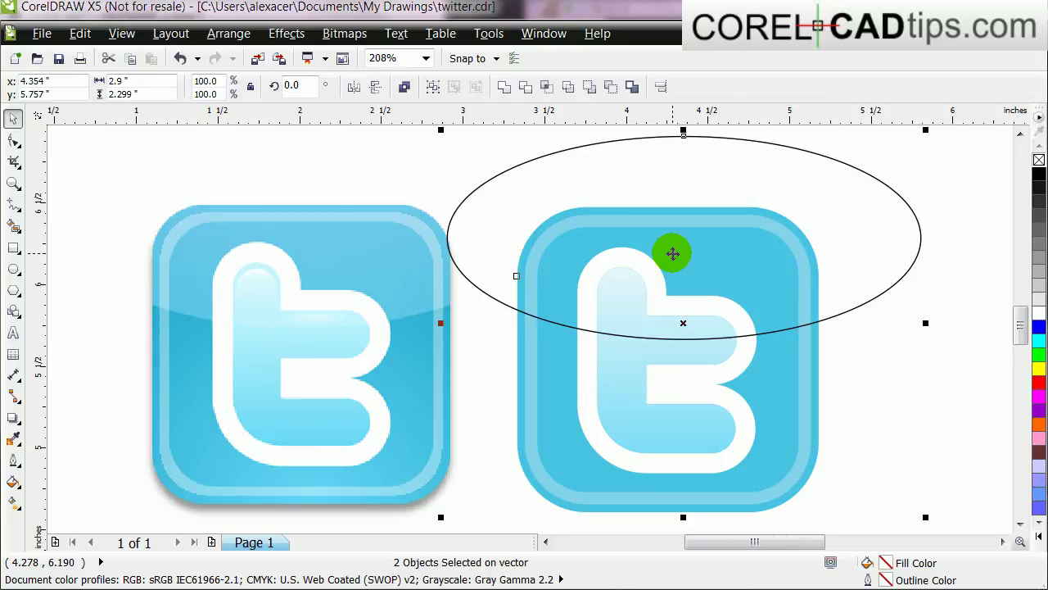
pyautogui.scroll(-3, 674, 254)
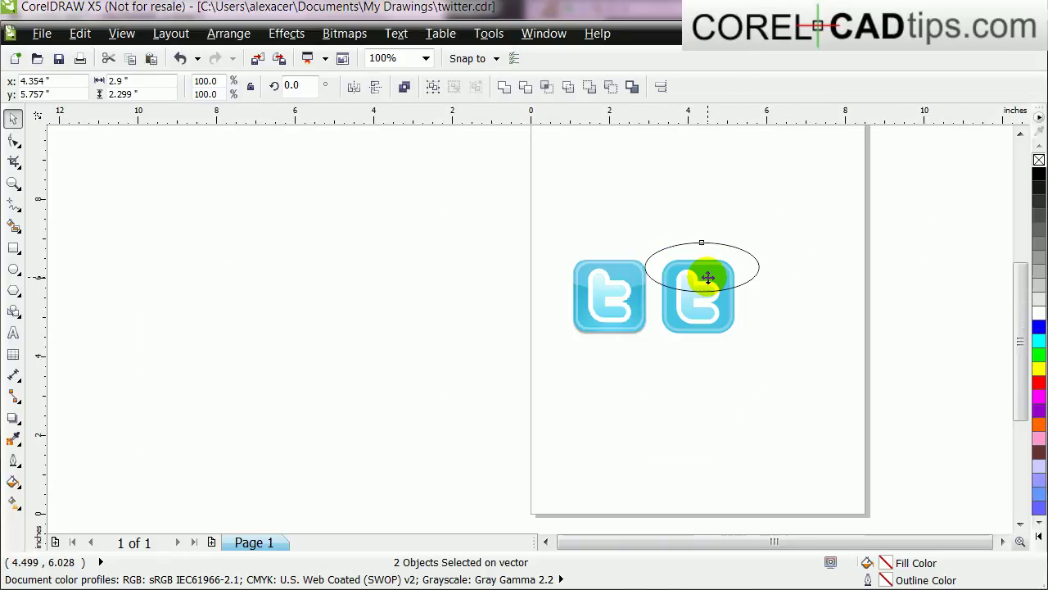
pyautogui.click(211, 543)
pyautogui.click(150, 59)
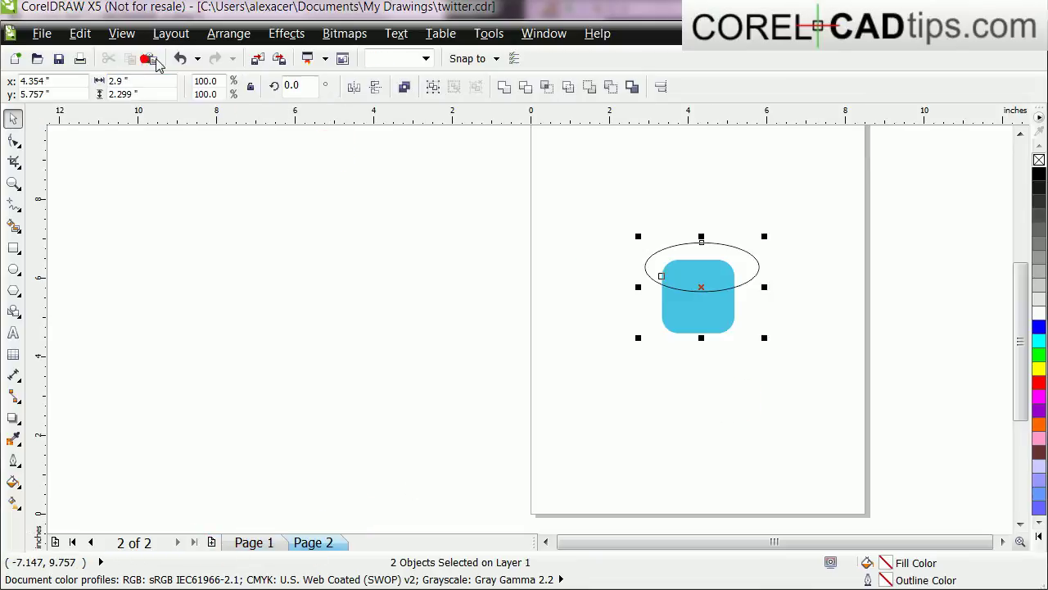
pyautogui.scroll(3, 819, 303)
pyautogui.scroll(-2, 754, 298)
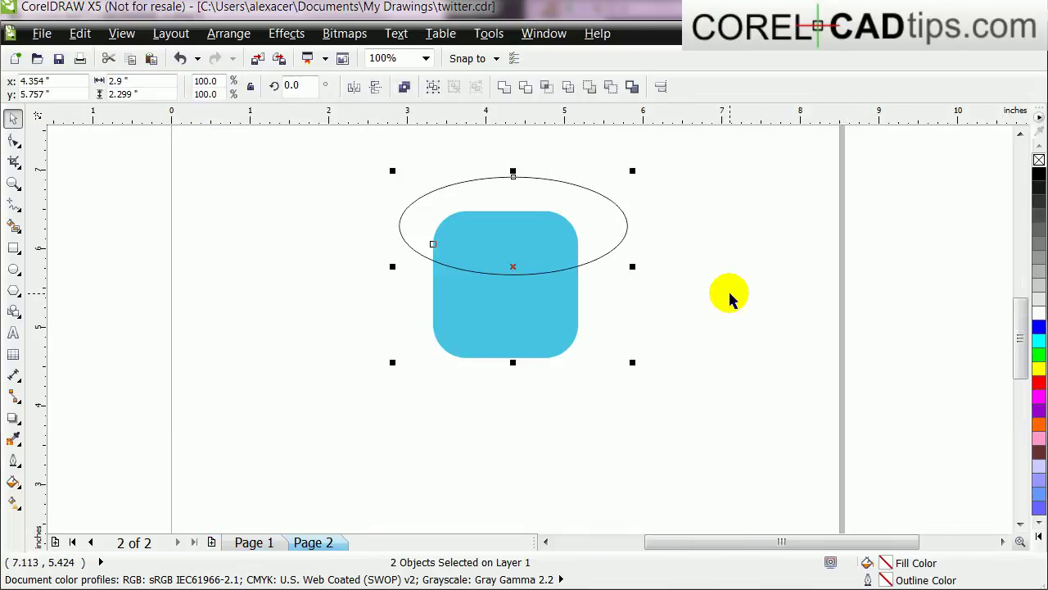
pyautogui.click(713, 293)
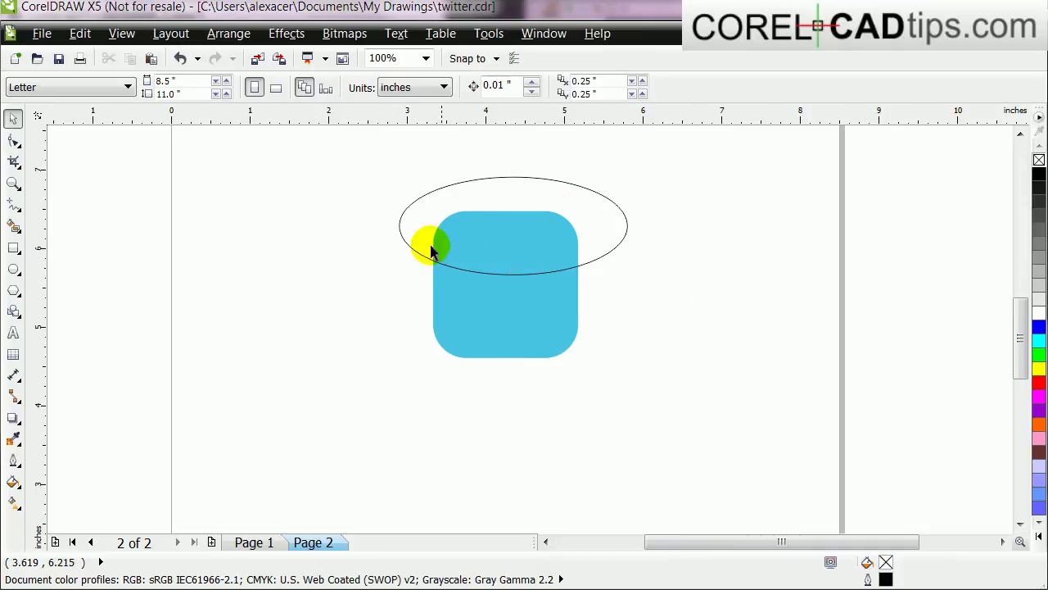
# Step: Smart-fill the overlap of the ellipse and the blue square with light gray (RGB 230, 230, 230) and no outline
pyautogui.click(13, 225)
pyautogui.click(466, 242)
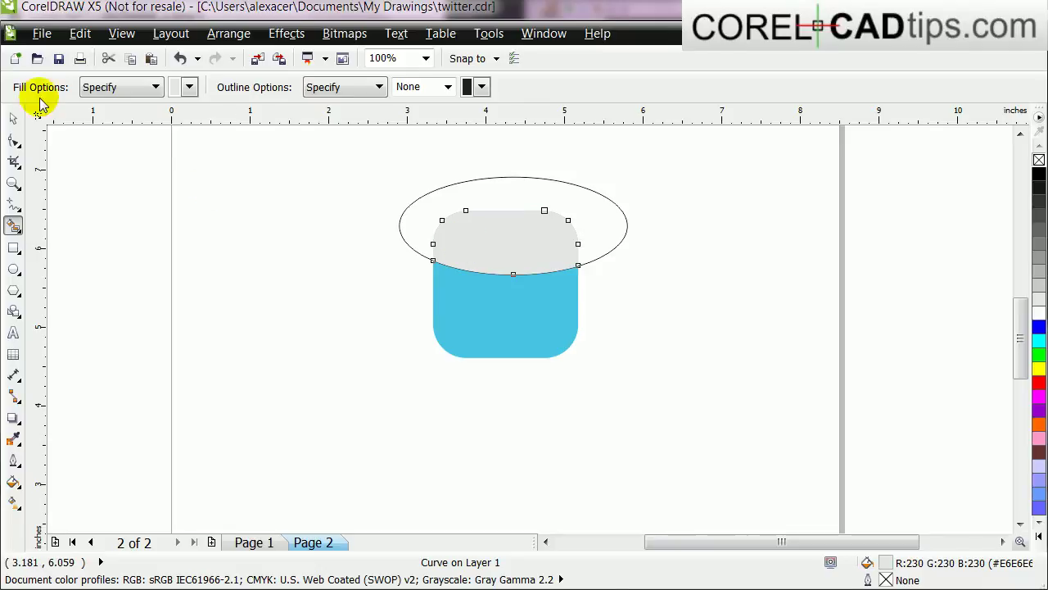
pyautogui.click(13, 119)
pyautogui.click(700, 206)
# Step: Delete the ellipse and the blue square on page 2, keeping only the gray overlap shape
pyautogui.click(604, 205)
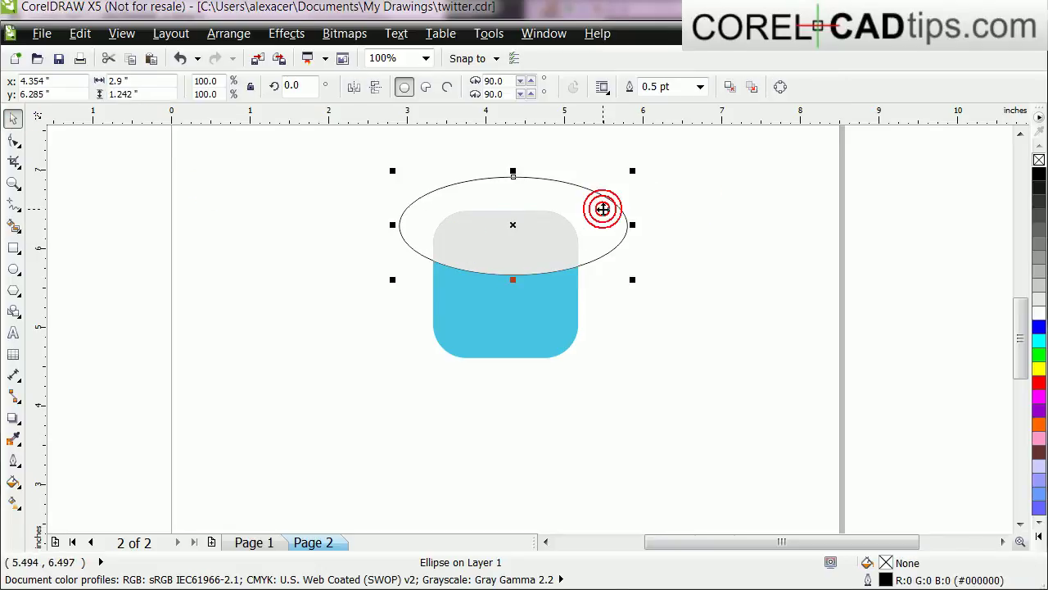
pyautogui.press('Delete')
pyautogui.click(569, 313)
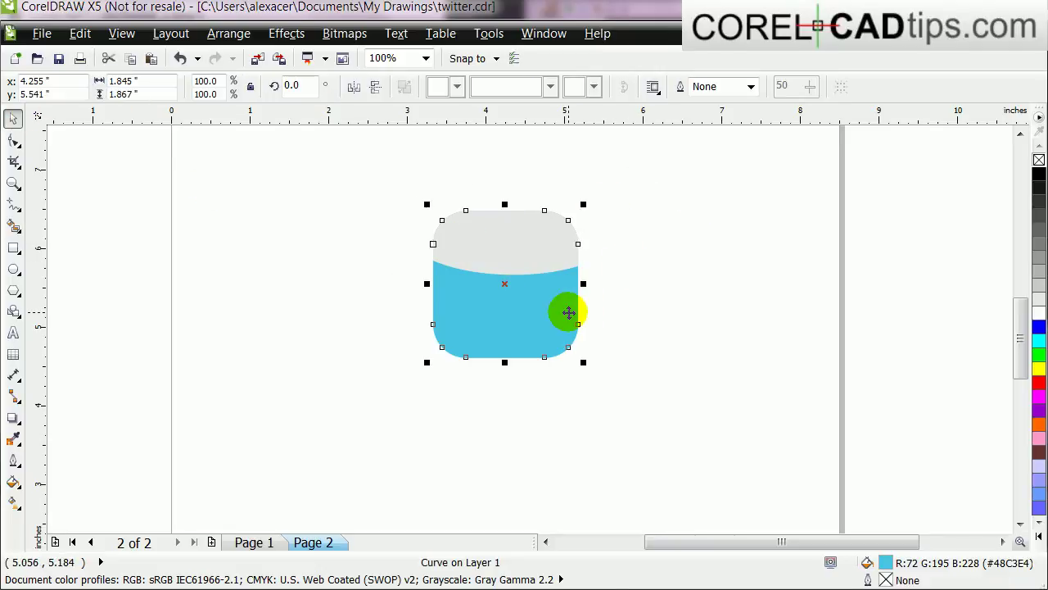
pyautogui.press('Delete')
# Step: Fill the gray overlap shape on page 2 with red
pyautogui.click(543, 246)
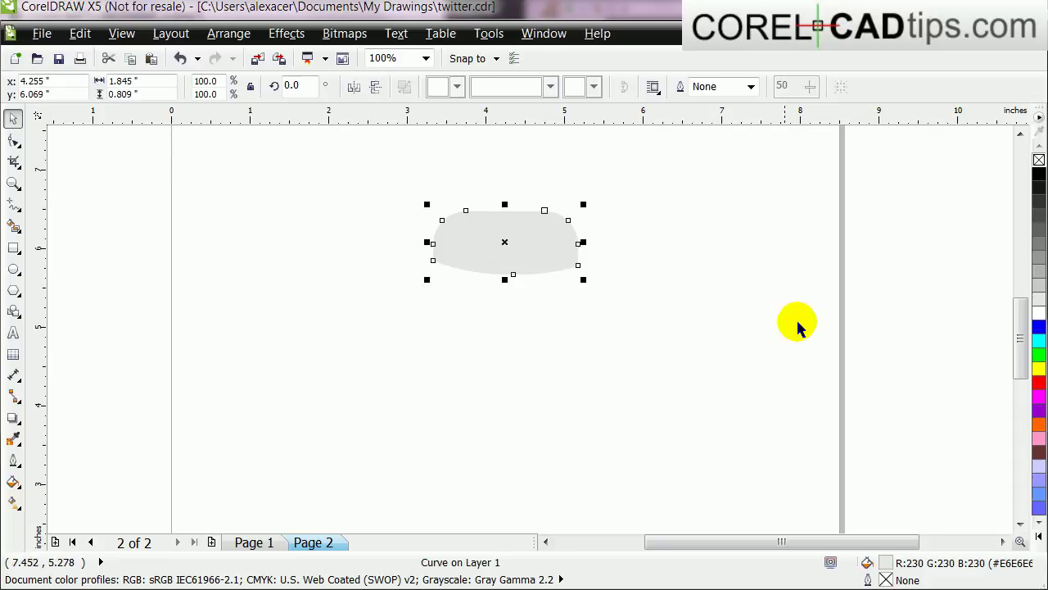
pyautogui.click(1039, 382)
pyautogui.click(888, 380)
# Step: Replace the ellipse on page 1 with a copy of the red overlap shape from page 2
pyautogui.click(560, 255)
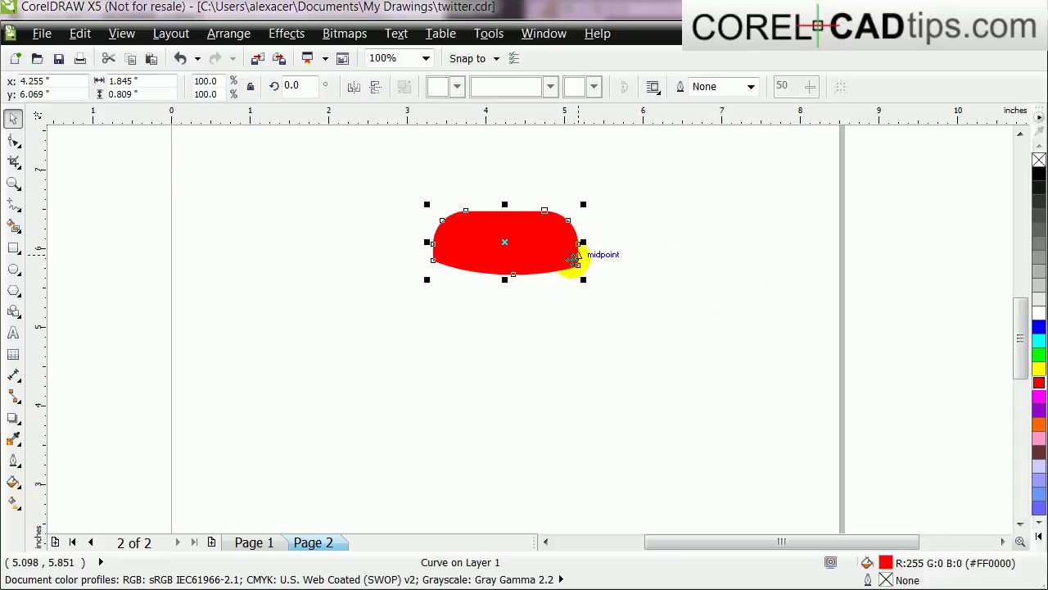
pyautogui.click(644, 264)
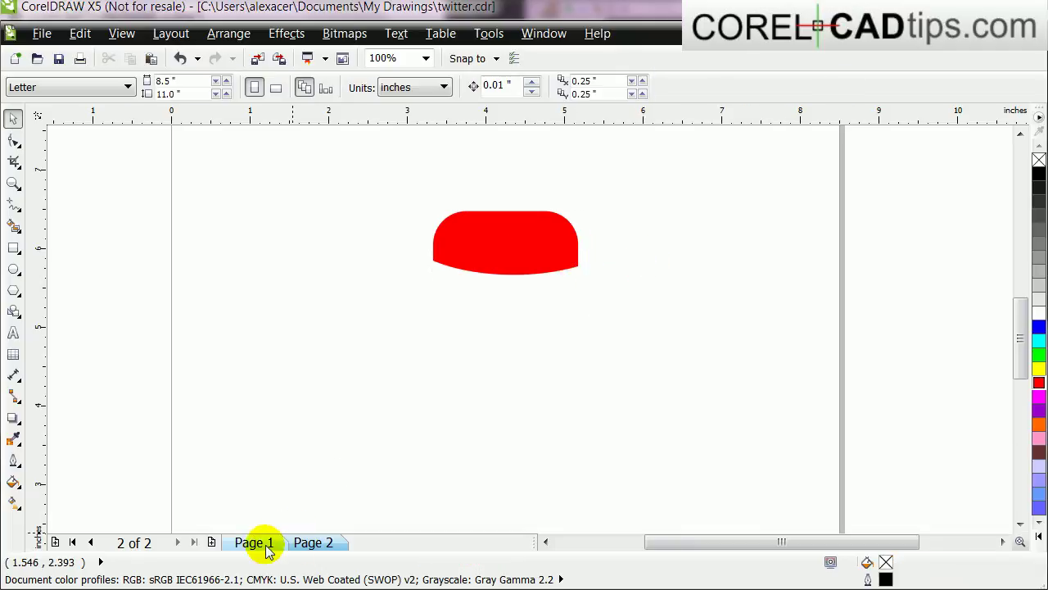
pyautogui.click(261, 542)
pyautogui.click(507, 213)
pyautogui.click(531, 193)
pyautogui.press('Delete')
pyautogui.click(150, 58)
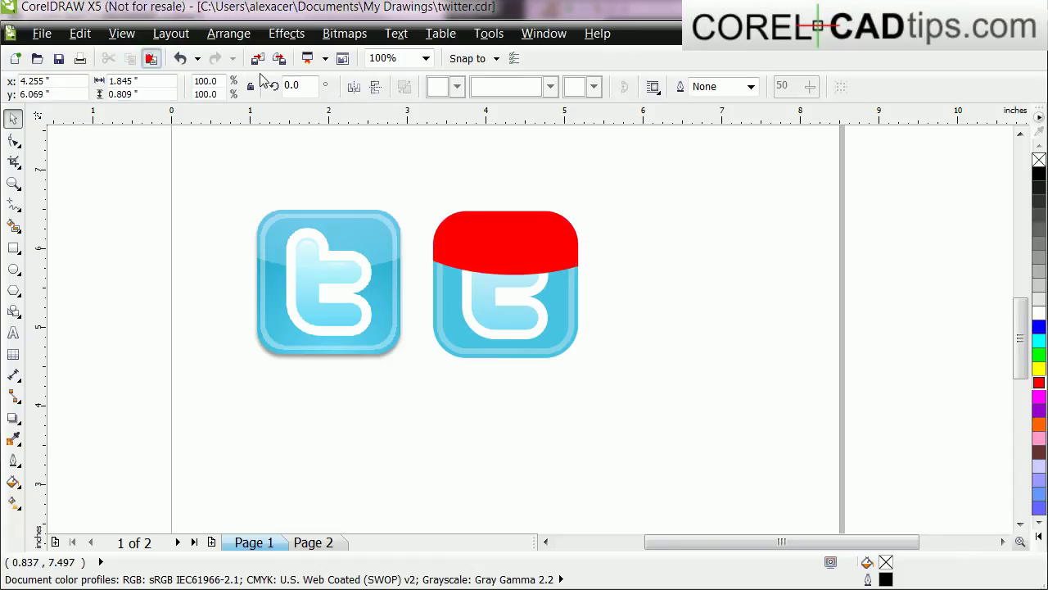
# Step: Fill the pasted overlap shape on the redrawn icon with white
pyautogui.scroll(2, 528, 239)
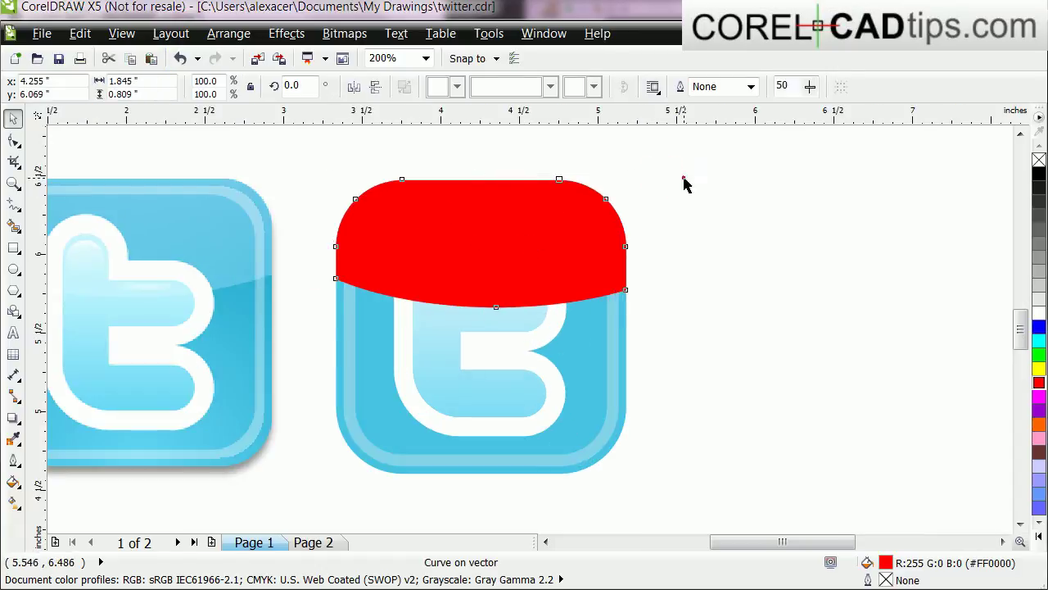
pyautogui.click(1038, 312)
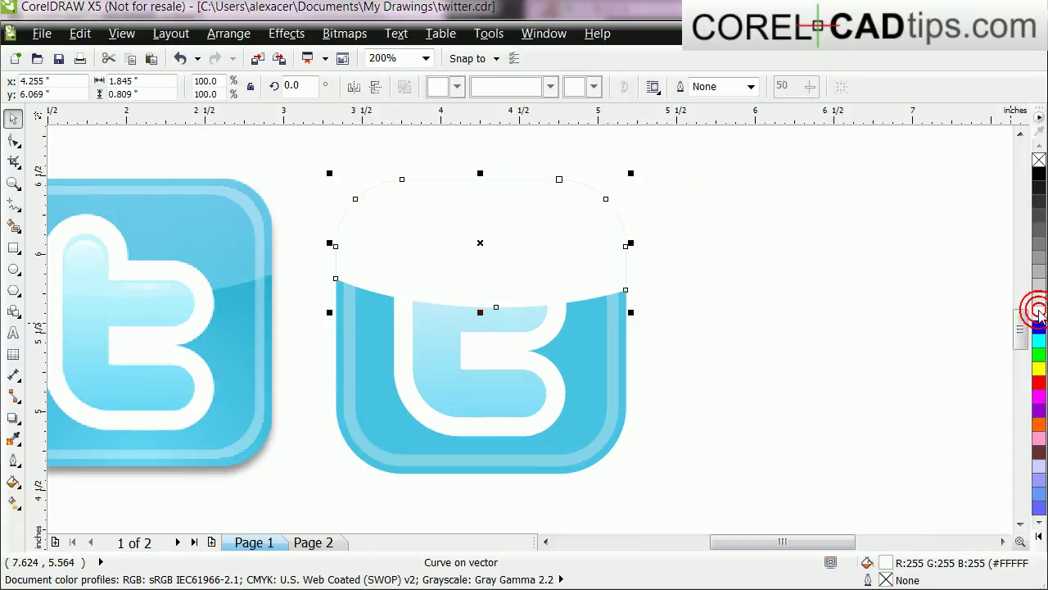
pyautogui.click(545, 542)
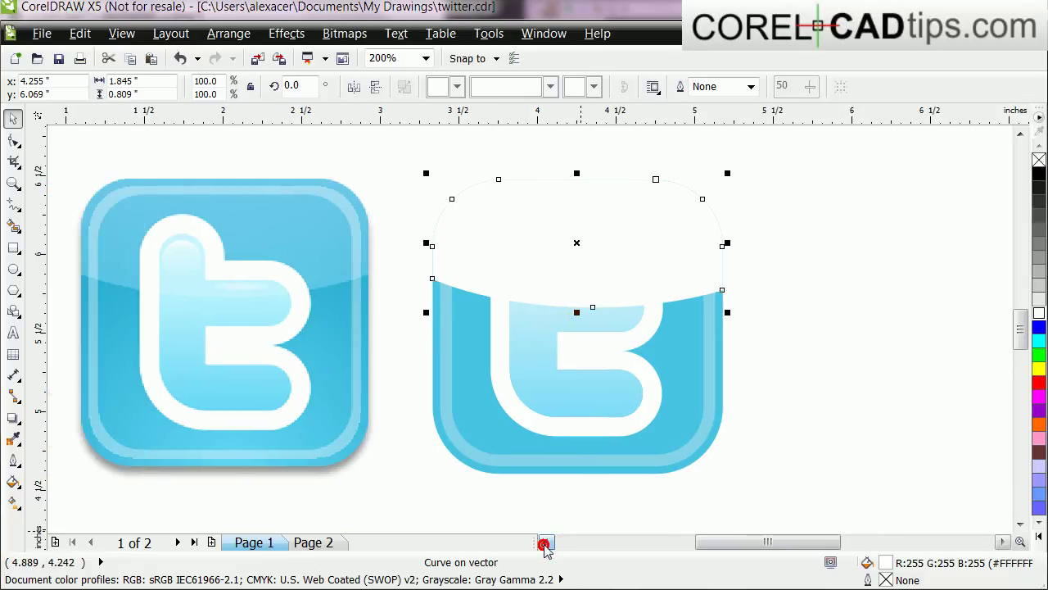
pyautogui.click(545, 542)
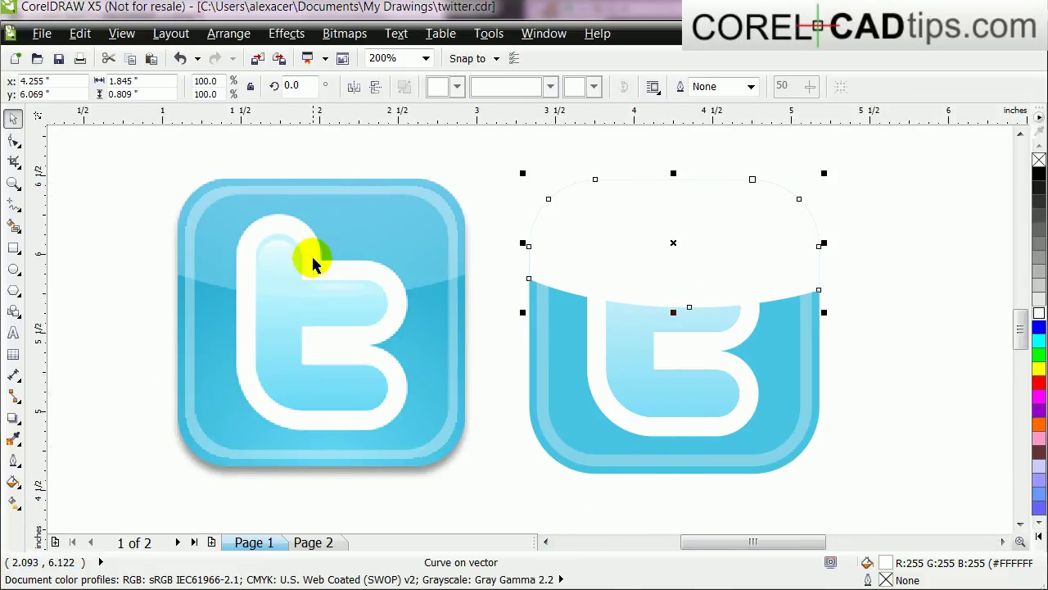
# Step: Apply a vertical linear transparency to the white highlight shape, running from opaque above its top edge to fully transparent below it
pyautogui.click(10, 418)
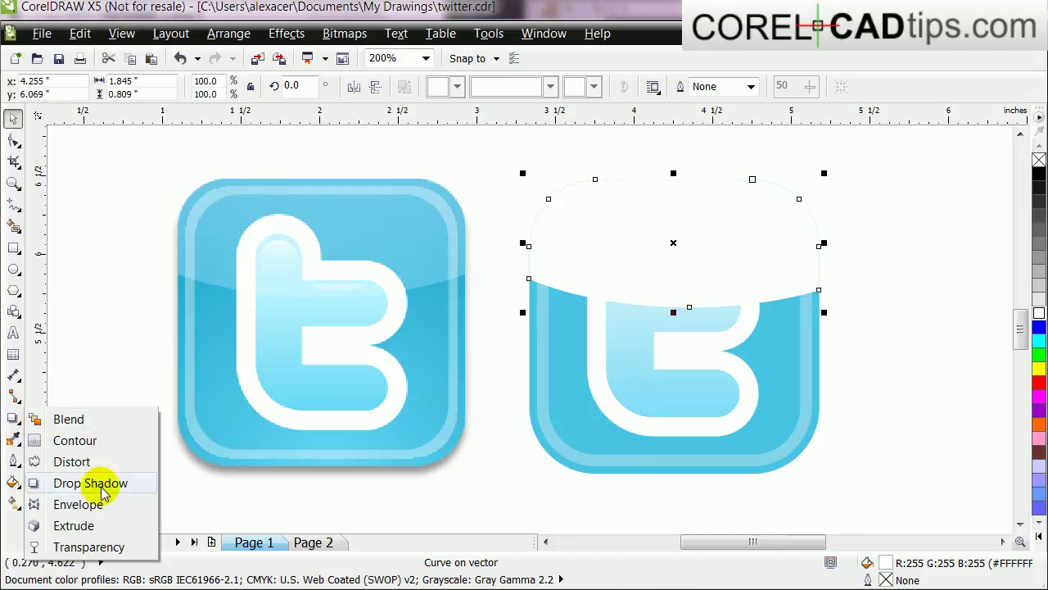
pyautogui.click(88, 546)
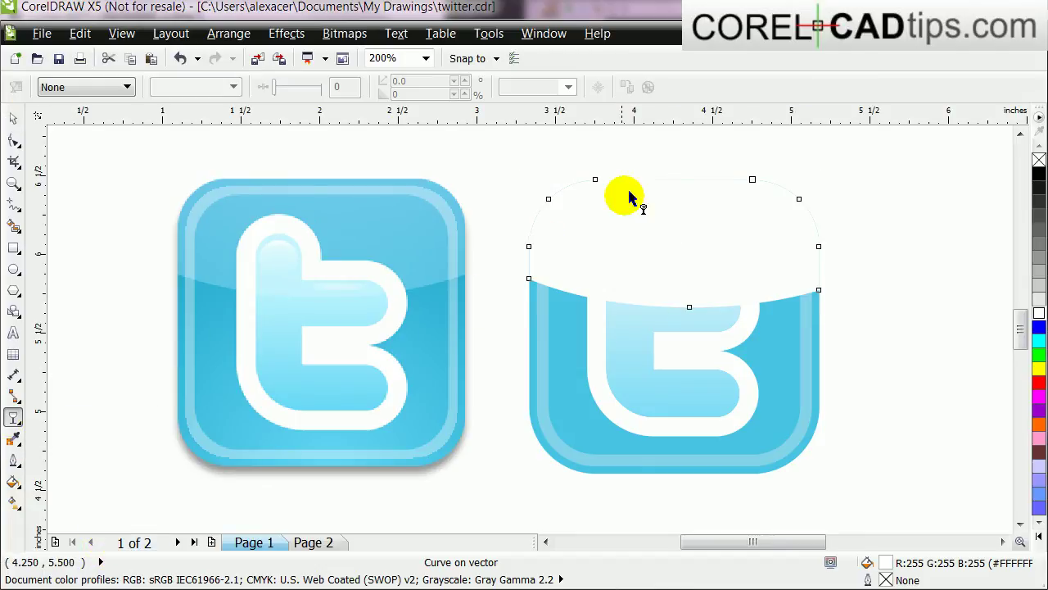
pyautogui.moveTo(650, 262); pyautogui.dragTo(653, 298)
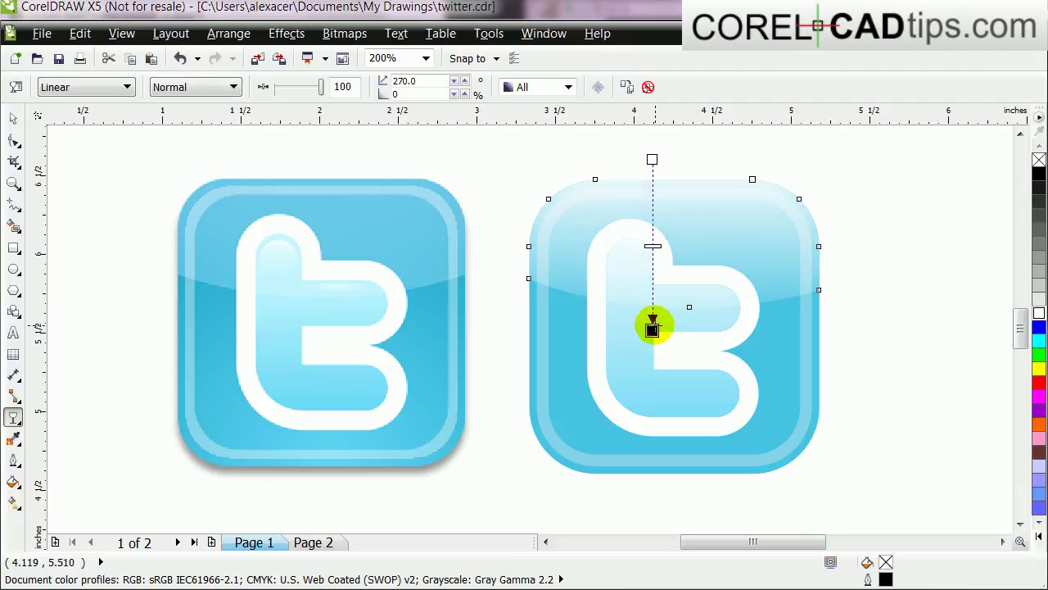
# Step: Extend the start of the highlight's linear transparency farther above the icon to soften the gloss, keeping it vertical
pyautogui.moveTo(652, 160)
pyautogui.mouseDown()
pyautogui.moveTo(652, 193)
pyautogui.moveTo(652, 155)
pyautogui.mouseUp()
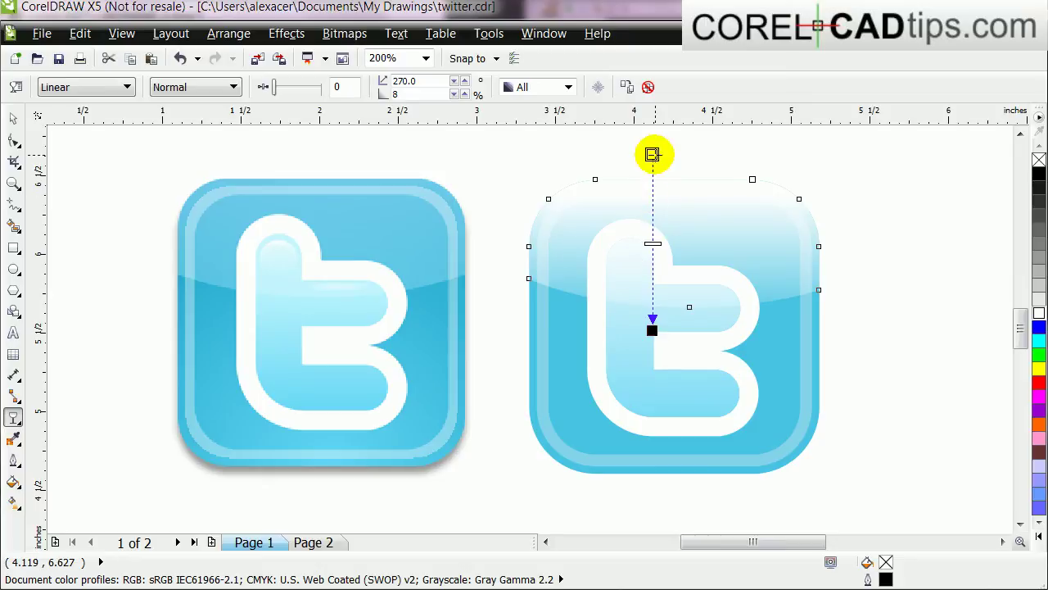
pyautogui.click(1020, 134)
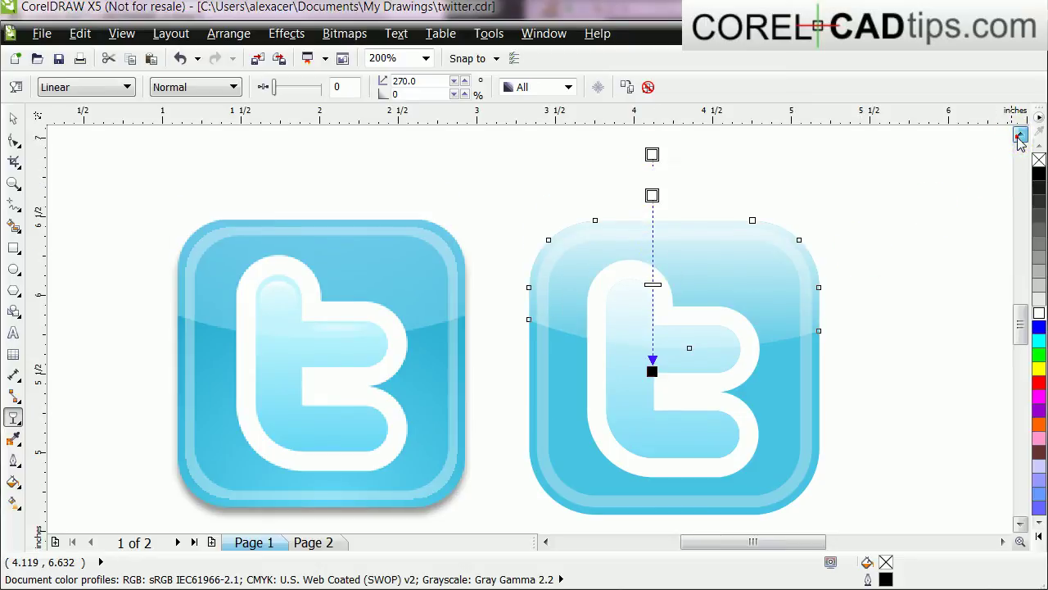
pyautogui.click(1020, 134)
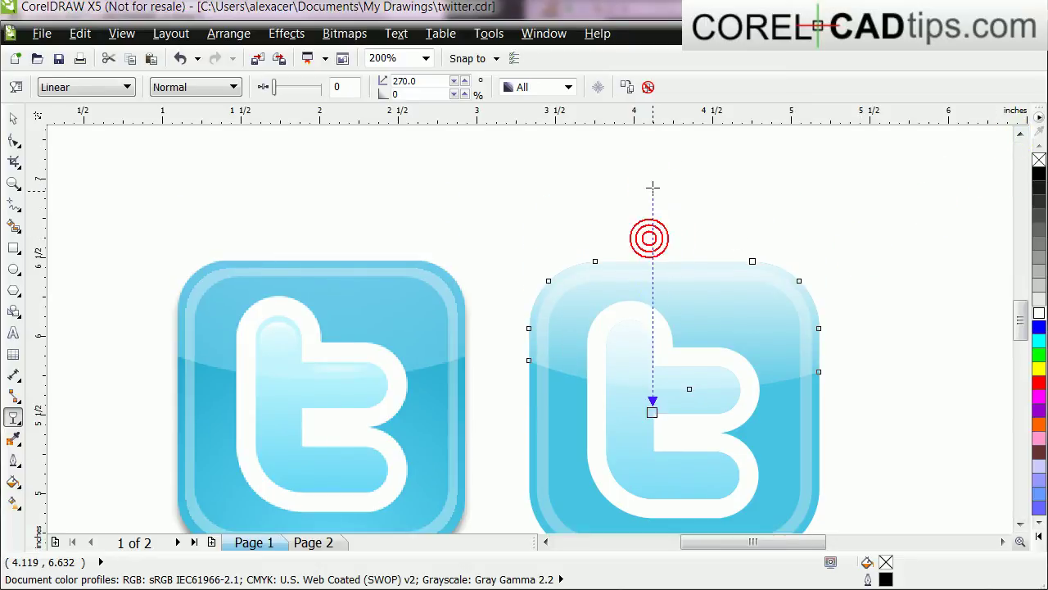
pyautogui.moveTo(653, 187); pyautogui.dragTo(652, 183)
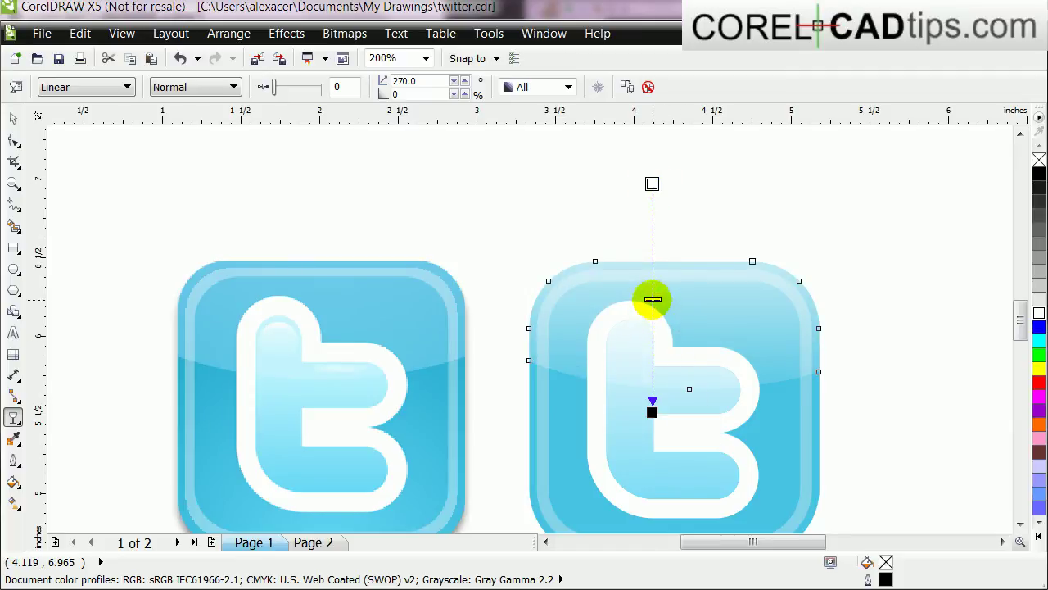
pyautogui.click(13, 118)
pyautogui.click(258, 208)
pyautogui.click(896, 441)
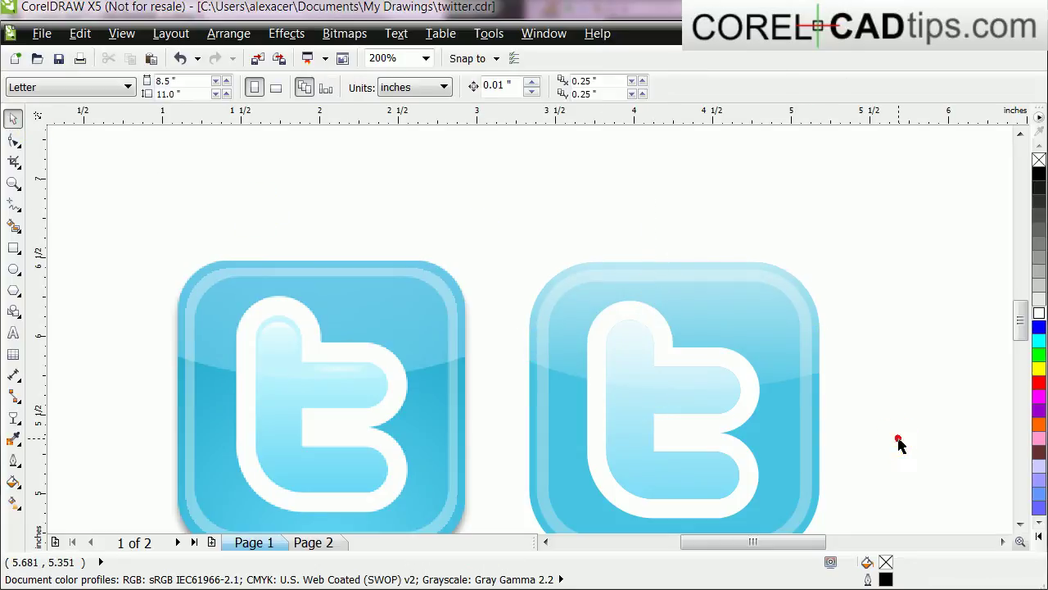
# Step: Fit both icons in view and examine the redrawn outlines in Simple Wireframe mode, returning to Enhanced mode
pyautogui.press('F5')
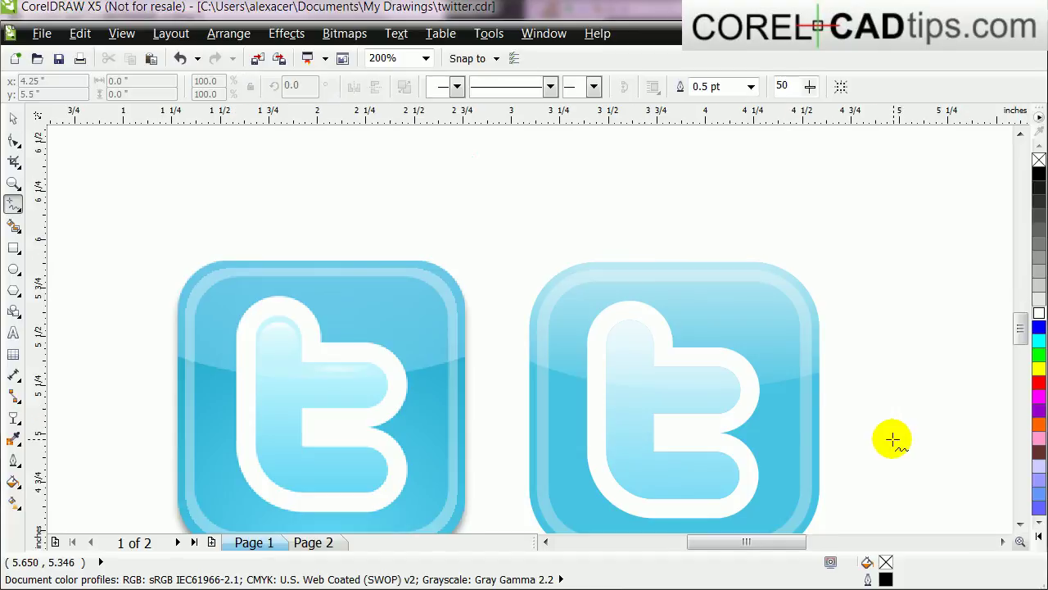
pyautogui.press('F4')
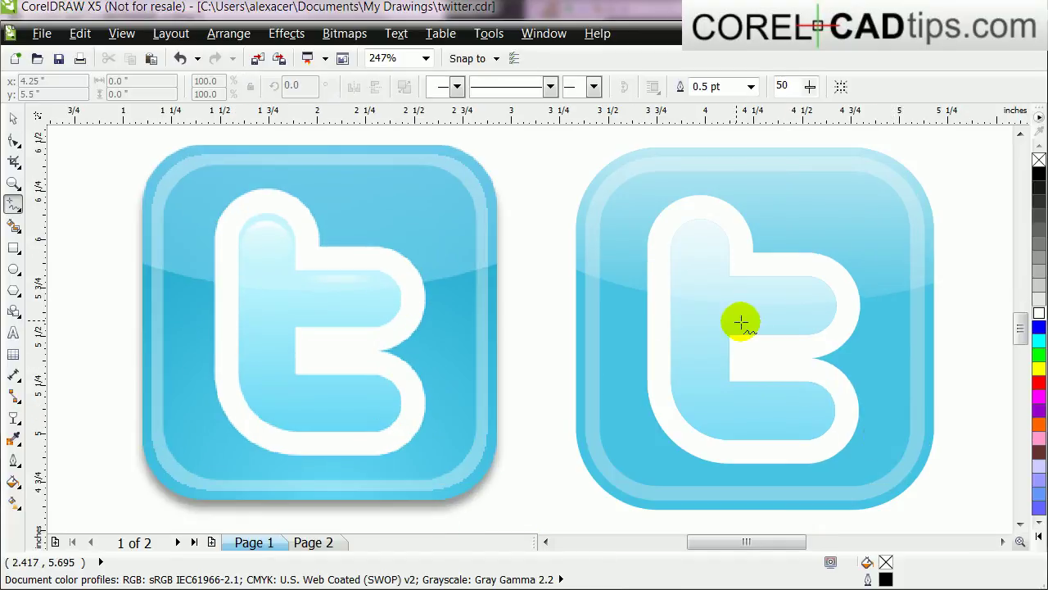
pyautogui.click(13, 118)
pyautogui.click(119, 33)
pyautogui.click(127, 55)
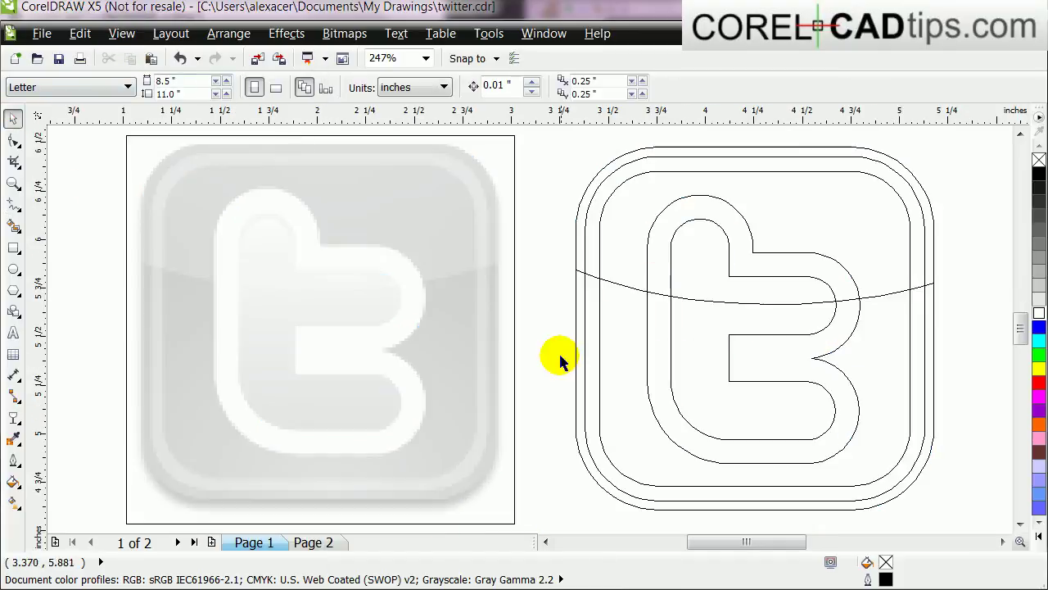
pyautogui.click(121, 33)
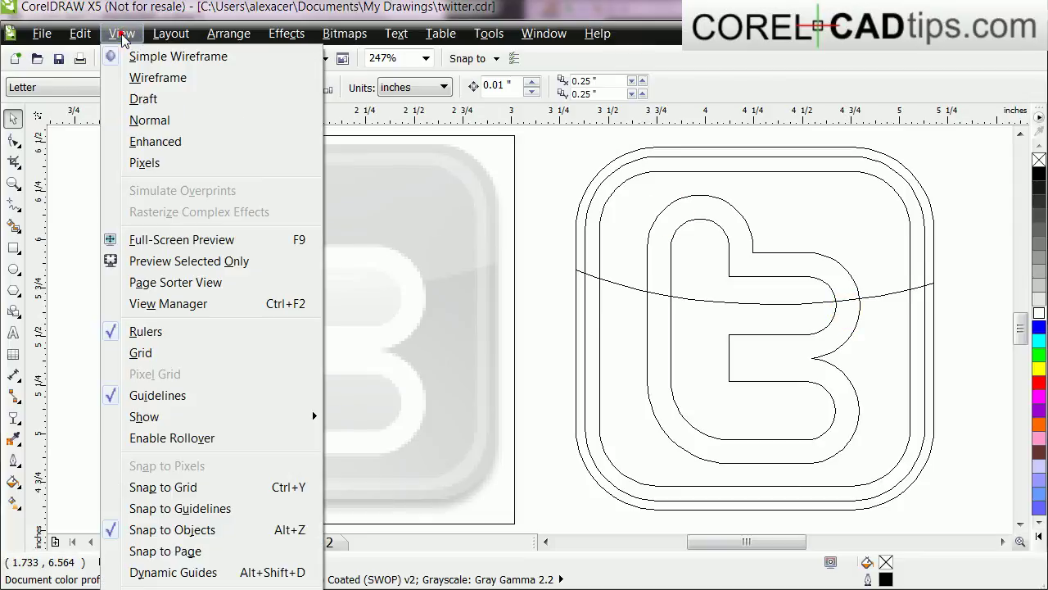
pyautogui.click(155, 140)
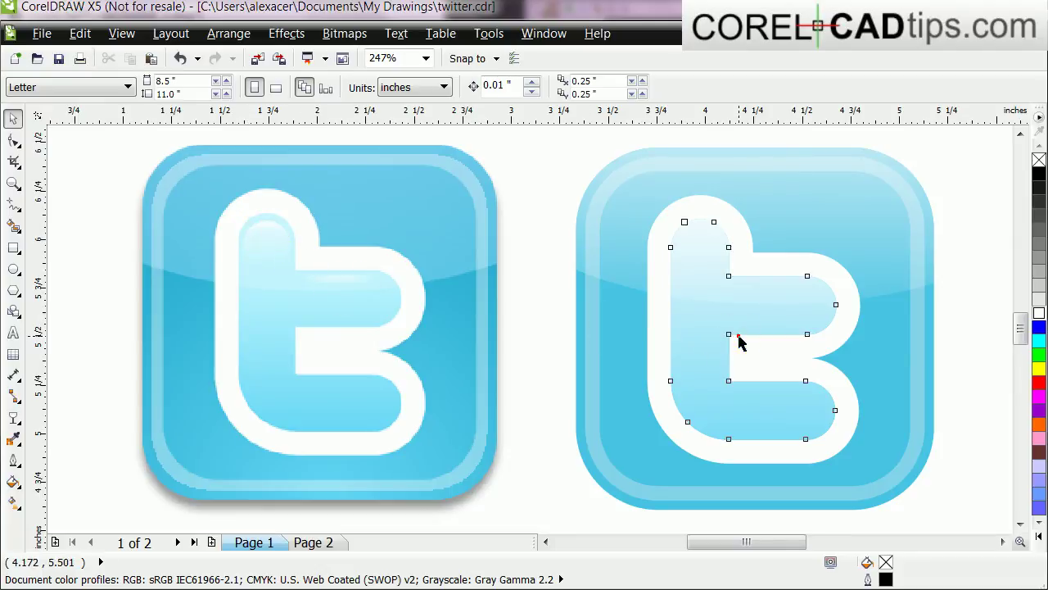
# Step: Apply a one-step inside contour to the inner light blue letter t
pyautogui.click(740, 337)
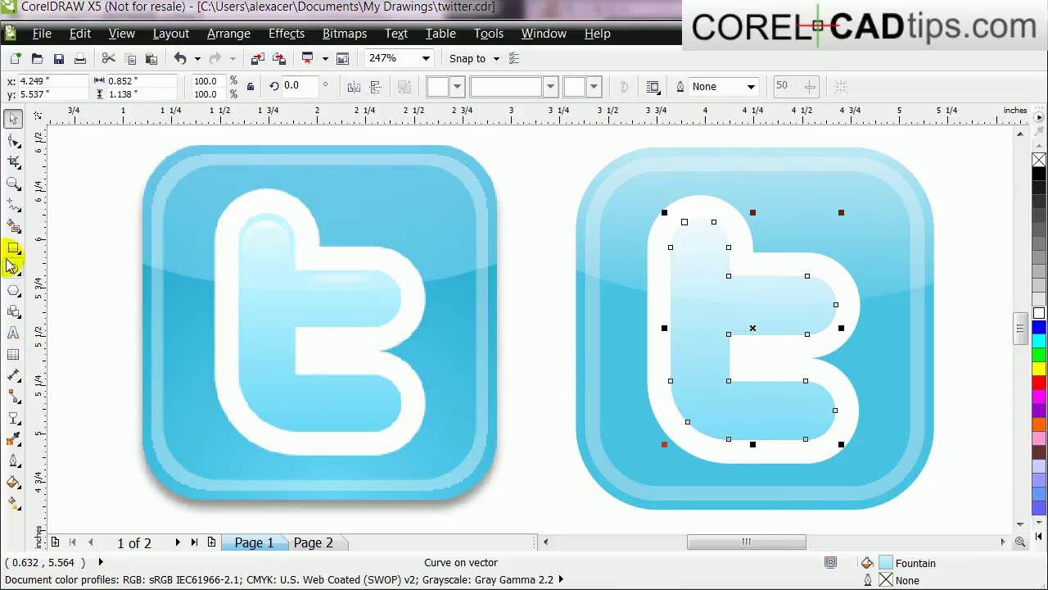
pyautogui.click(18, 418)
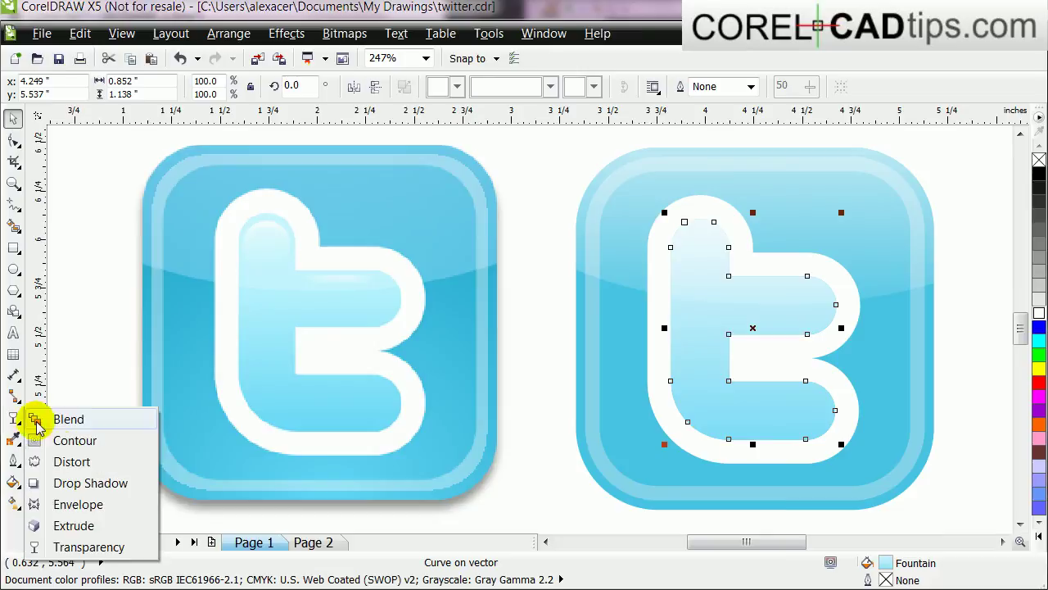
pyautogui.click(91, 441)
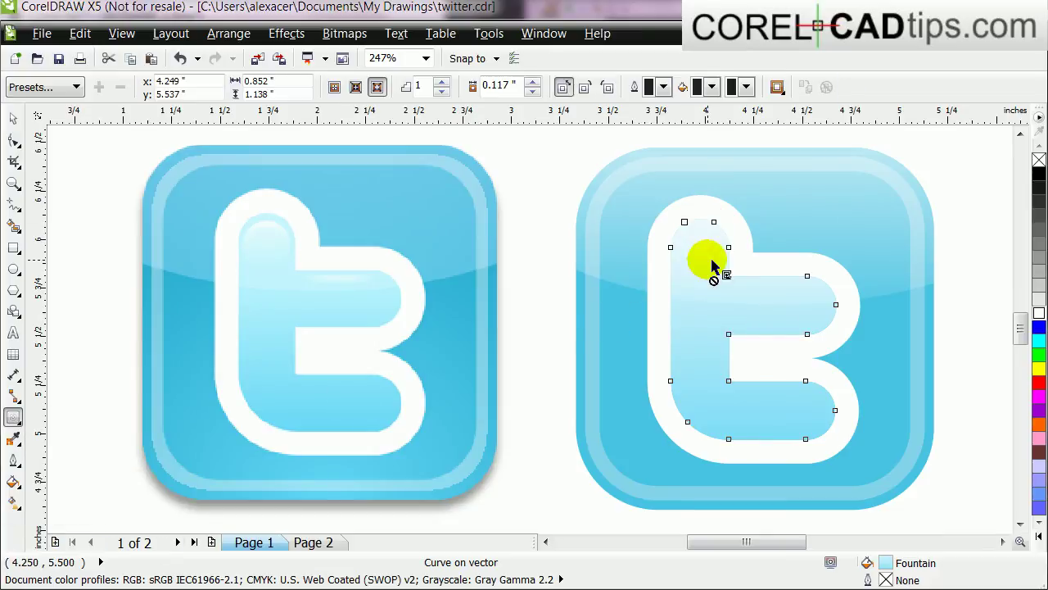
pyautogui.click(355, 87)
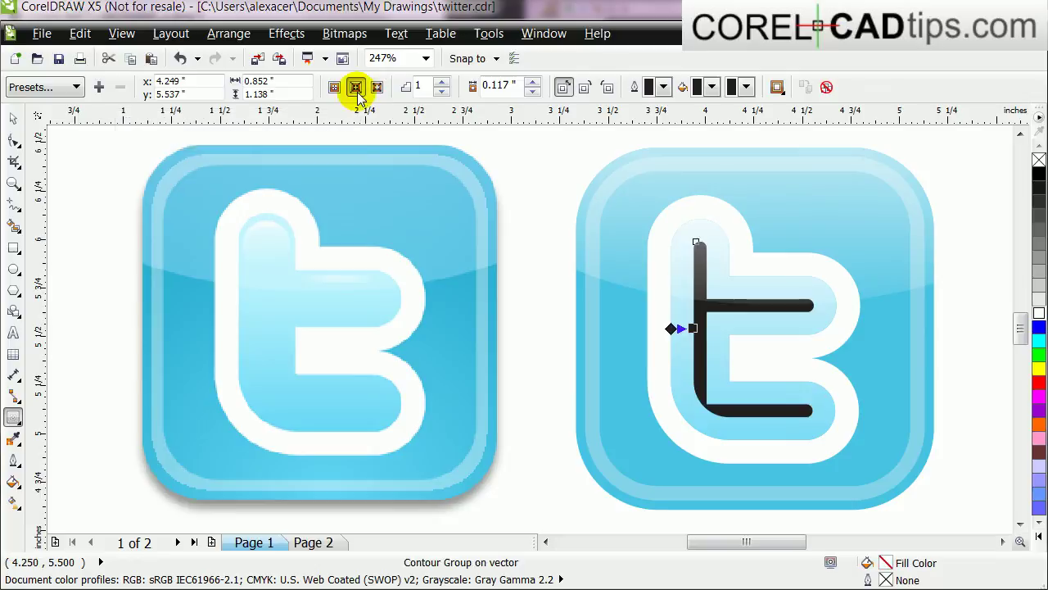
# Step: Set the offset of the inner letter t's contour to 0.037 inches
pyautogui.click(534, 82)
pyautogui.click(534, 92)
pyautogui.click(533, 93)
pyautogui.click(533, 92)
pyautogui.click(533, 93)
pyautogui.click(533, 93)
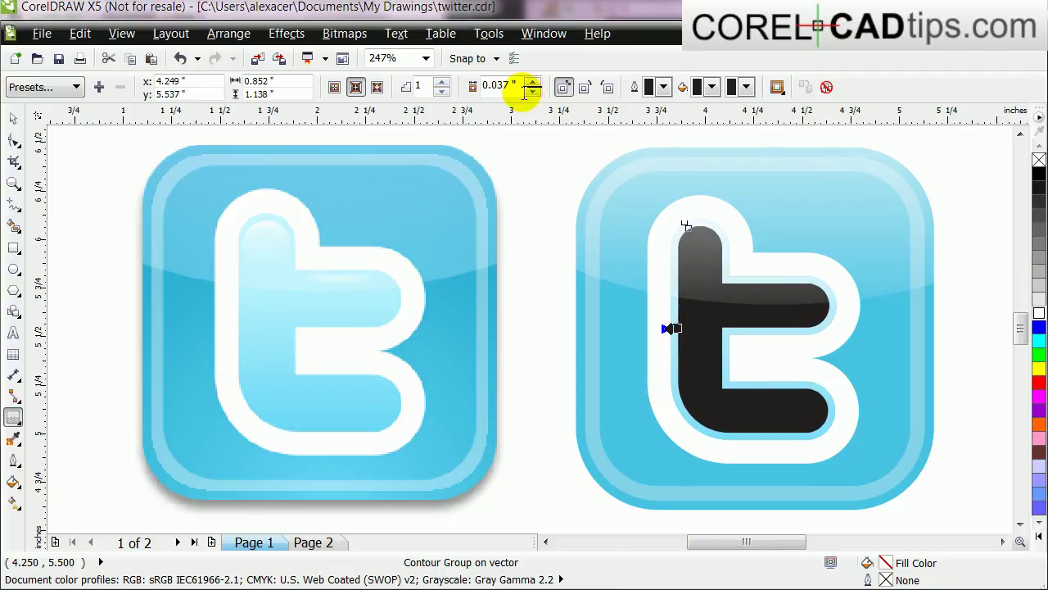
# Step: Break the contour group apart from the inner letter t and clear the selection
pyautogui.click(13, 118)
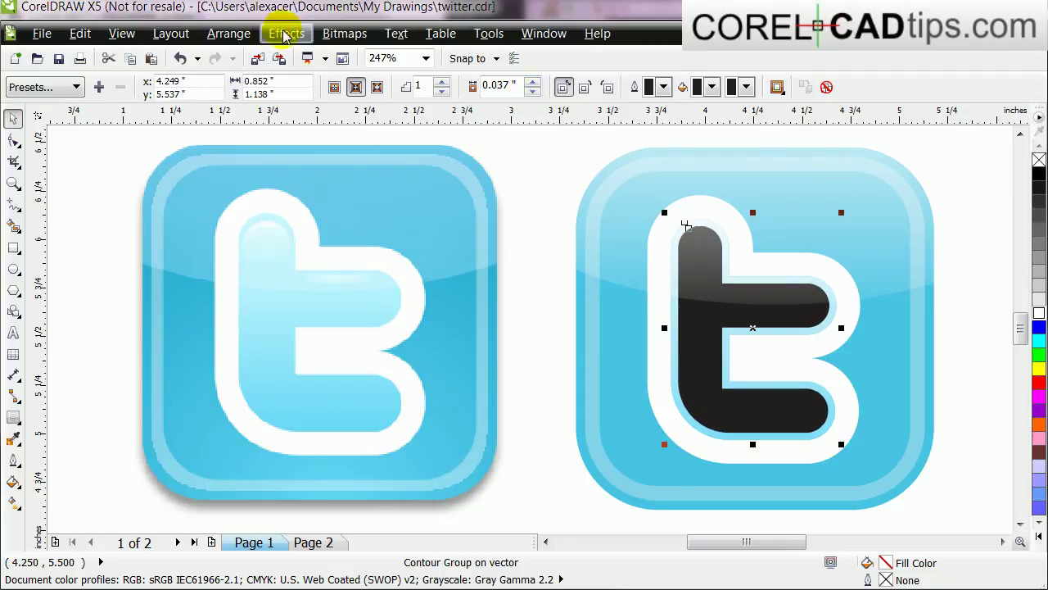
pyautogui.click(229, 34)
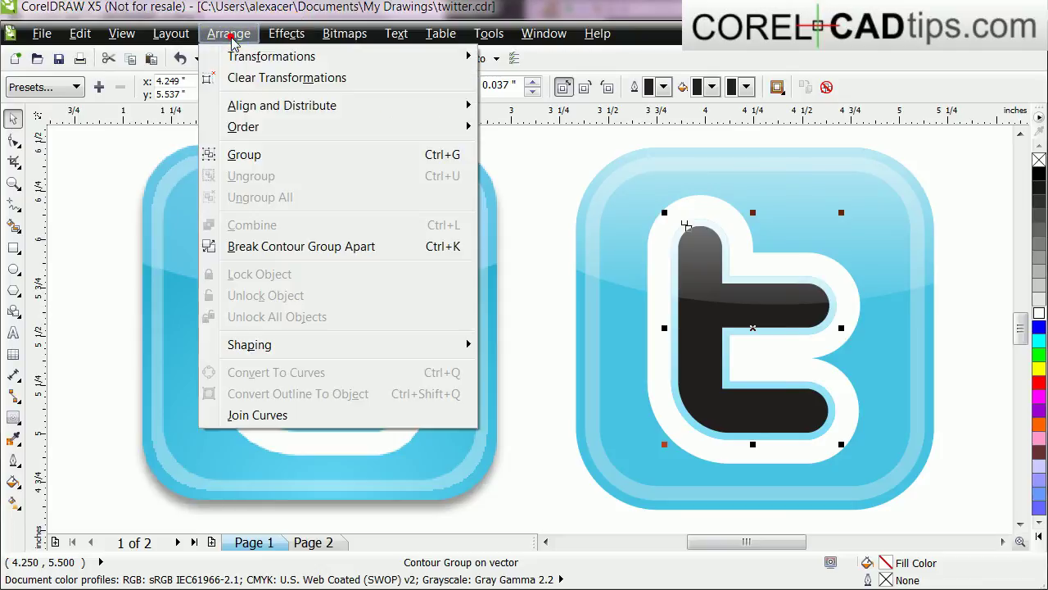
pyautogui.click(323, 252)
pyautogui.click(549, 352)
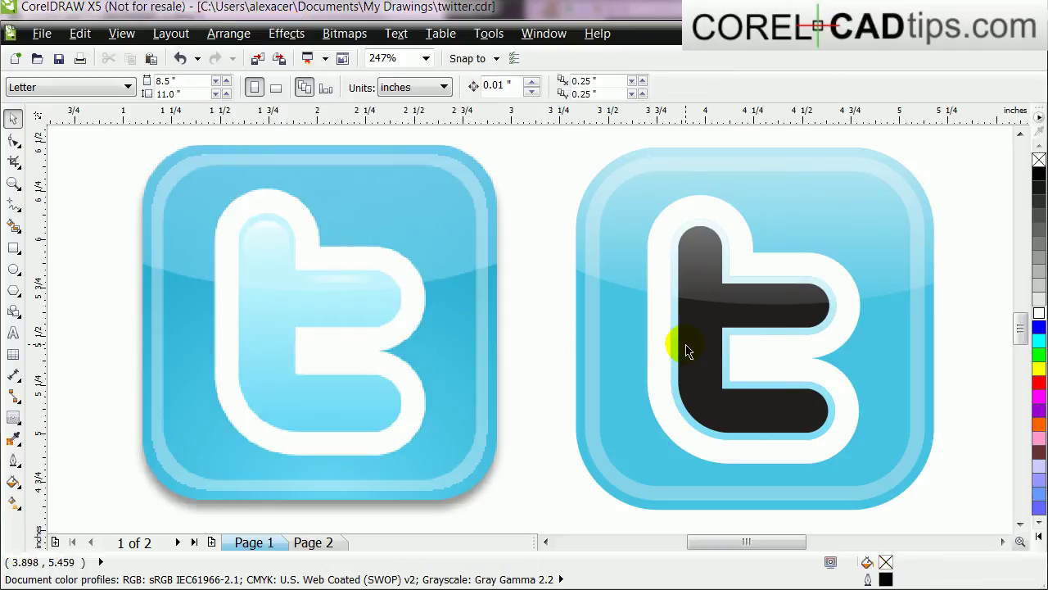
# Step: Fill the separated contour shape with white and apply a linear transparency fading downward from the top of the t's stem
pyautogui.click(686, 348)
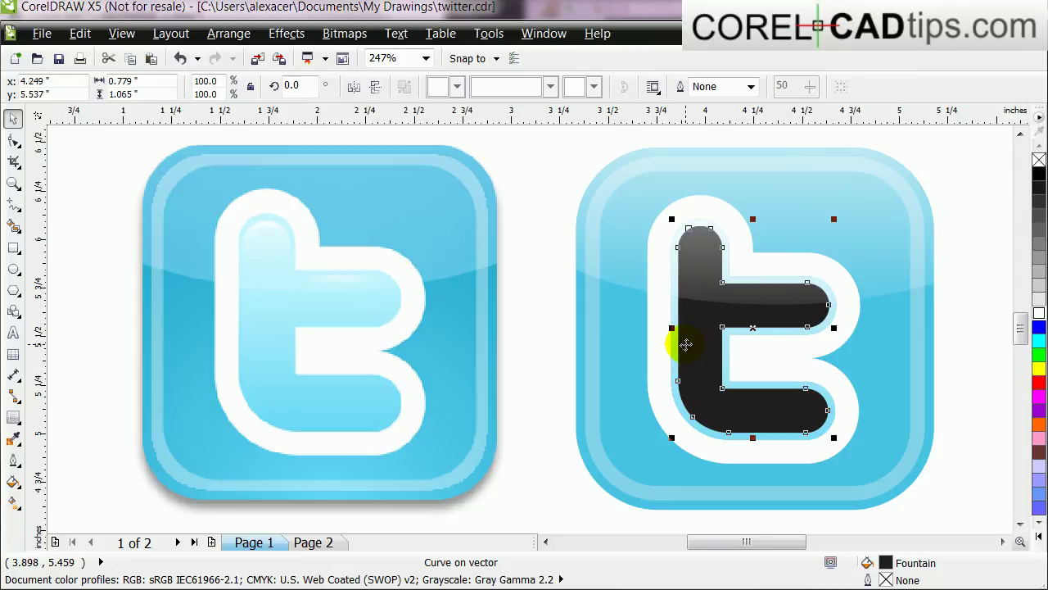
pyautogui.click(1039, 318)
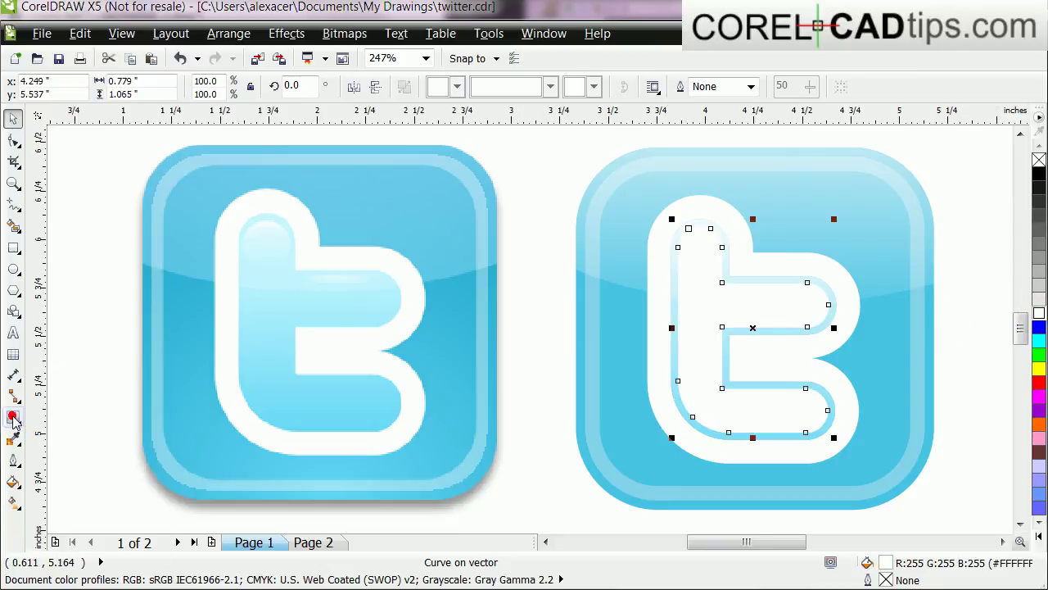
pyautogui.click(13, 420)
pyautogui.click(67, 544)
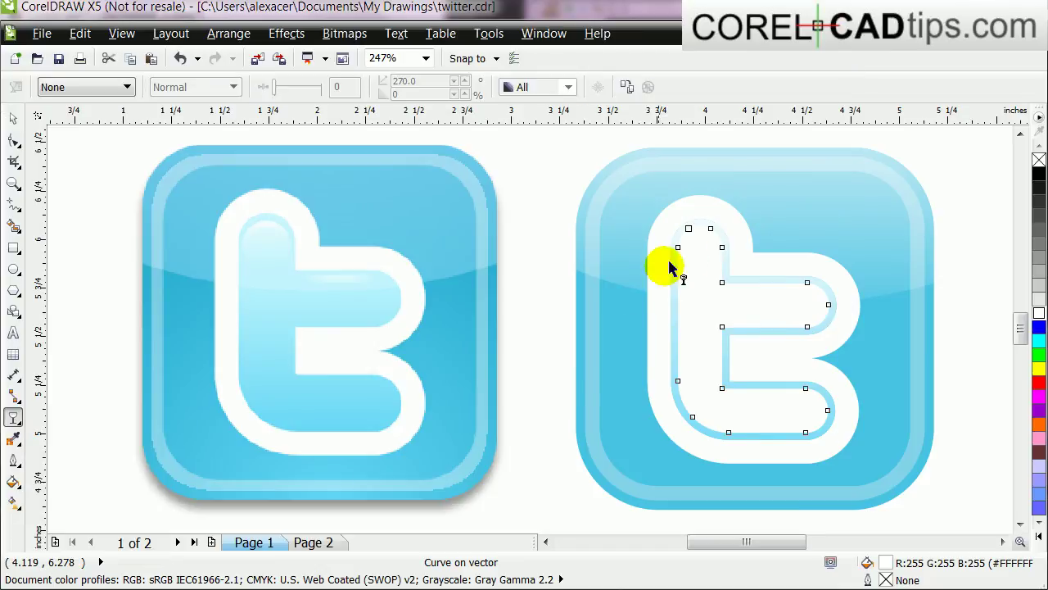
pyautogui.moveTo(700, 219); pyautogui.dragTo(700, 299)
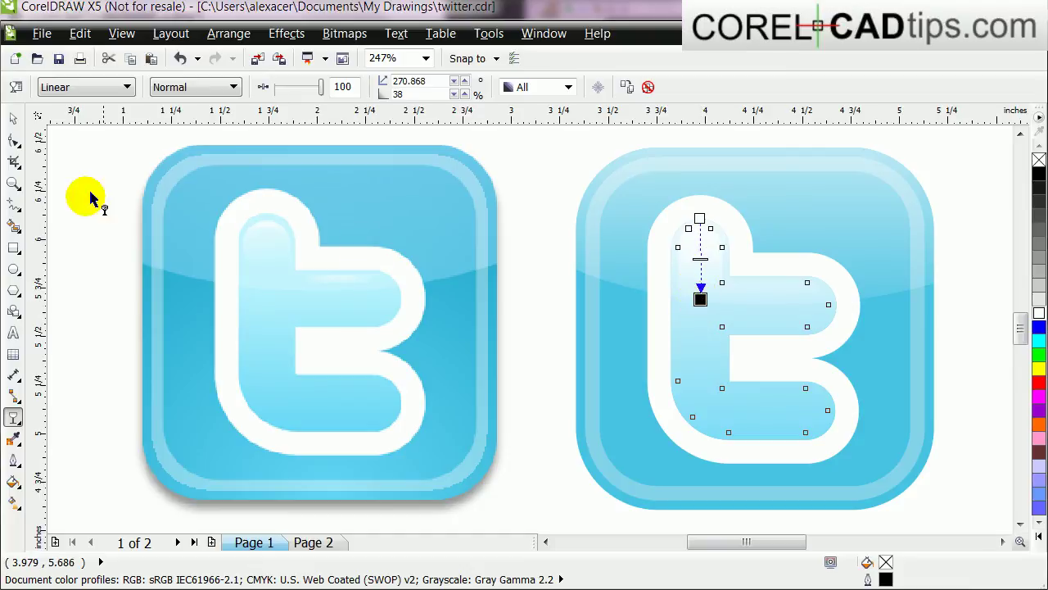
# Step: Lengthen the inner light blue letter t's linear fountain fill upward so its white end lies above the icon's top edge
pyautogui.click(13, 119)
pyautogui.click(540, 454)
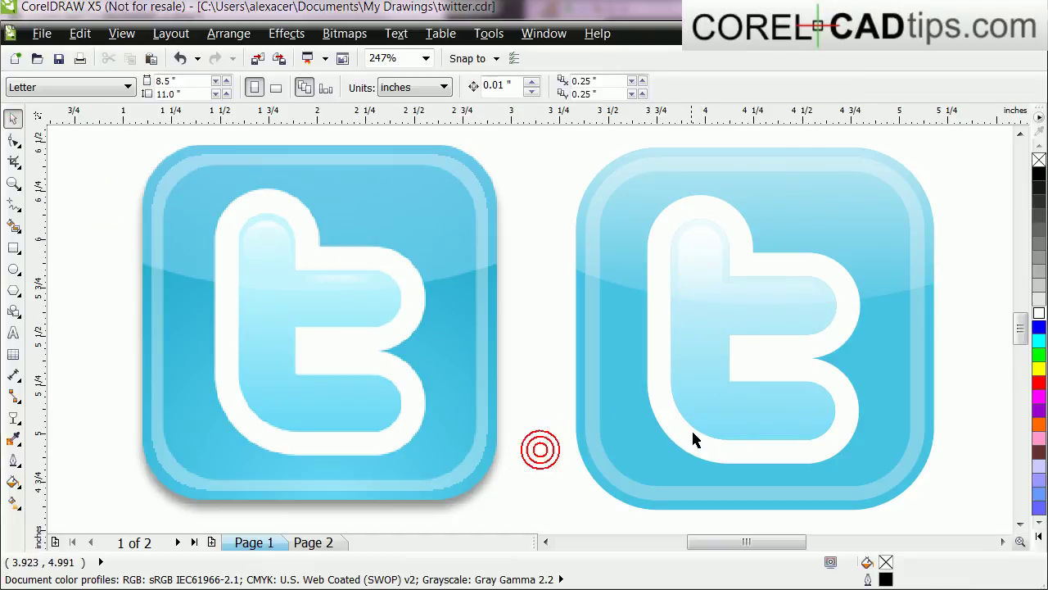
pyautogui.click(693, 428)
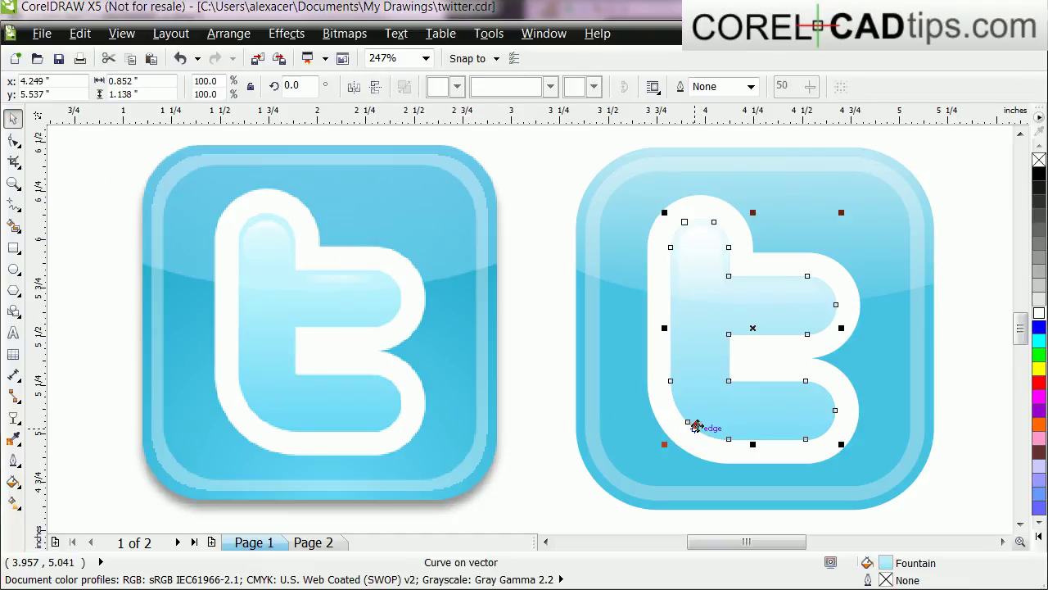
pyautogui.click(13, 481)
pyautogui.click(13, 503)
pyautogui.click(79, 506)
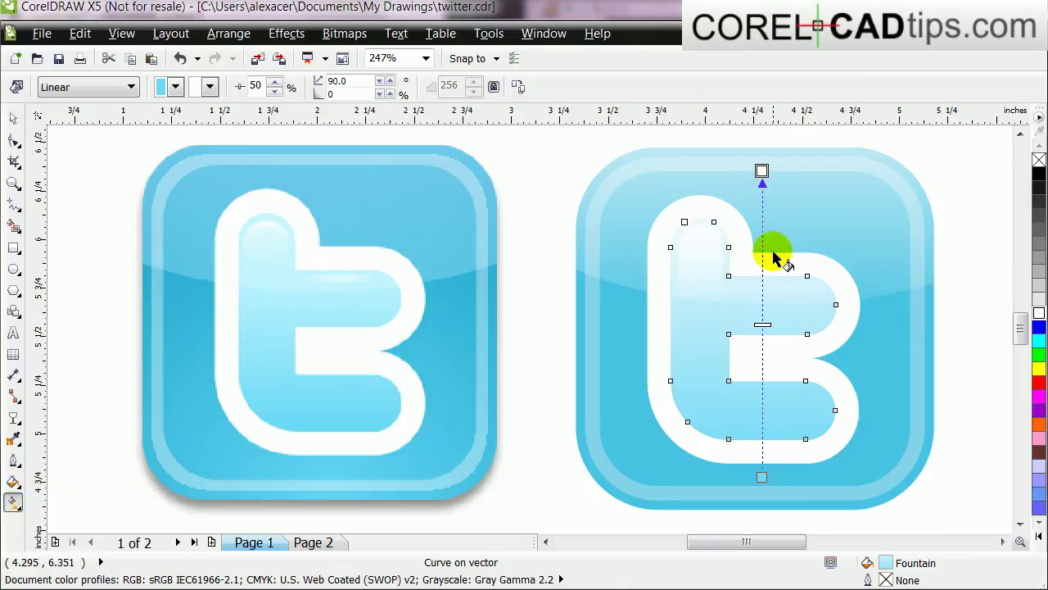
pyautogui.scroll(-2, 960, 207)
pyautogui.moveTo(859, 189); pyautogui.dragTo(859, 150)
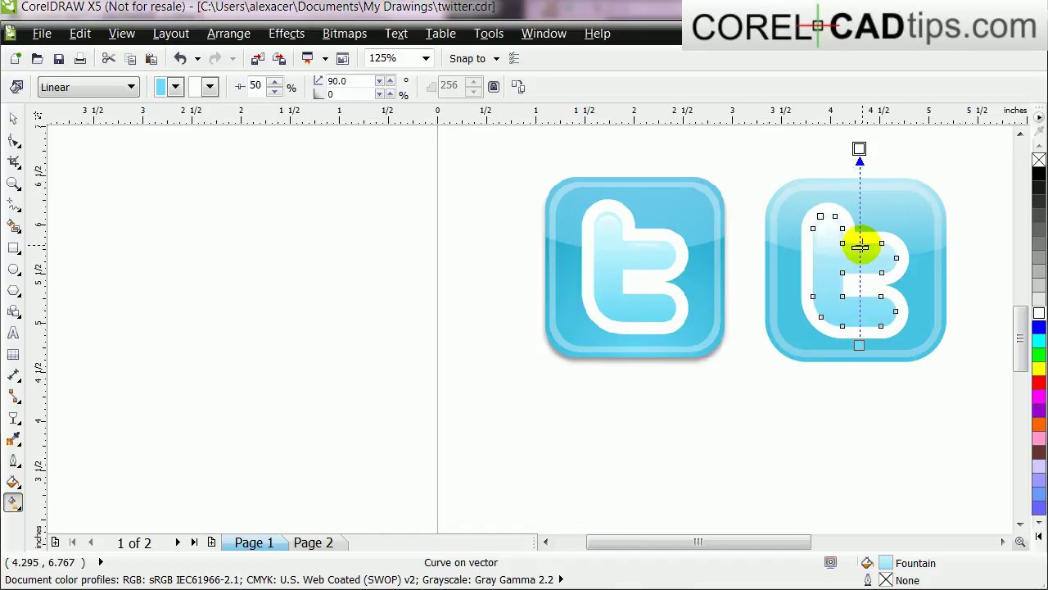
pyautogui.click(13, 119)
pyautogui.click(229, 239)
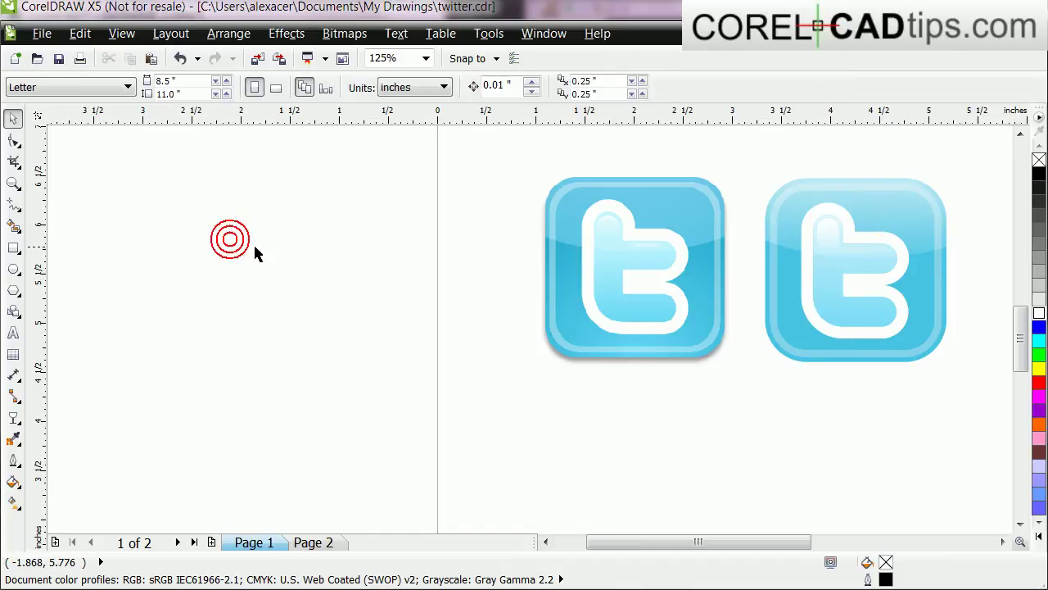
# Step: Add a drop shadow to the redrawn icon's blue rounded square, offset 0.029 inches horizontally and -0.035 inches vertically
pyautogui.scroll(2, 676, 344)
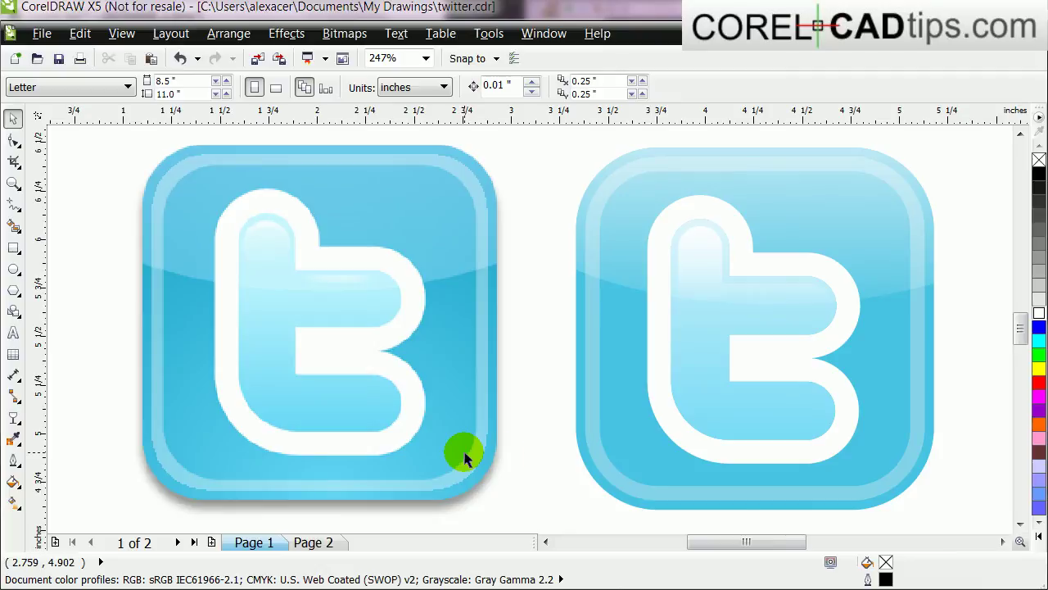
pyautogui.click(631, 505)
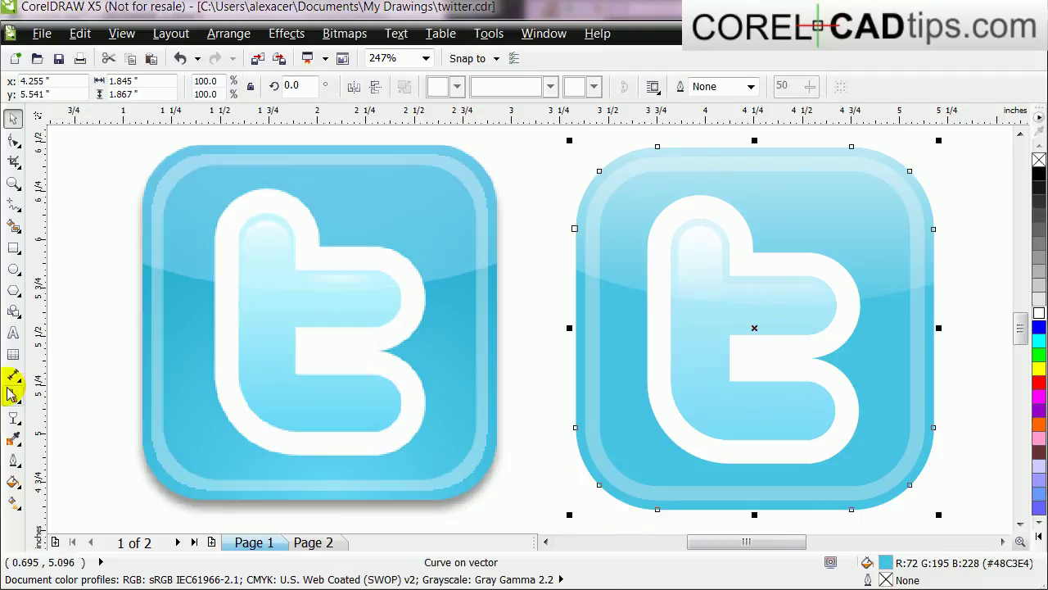
pyautogui.click(14, 417)
pyautogui.click(86, 483)
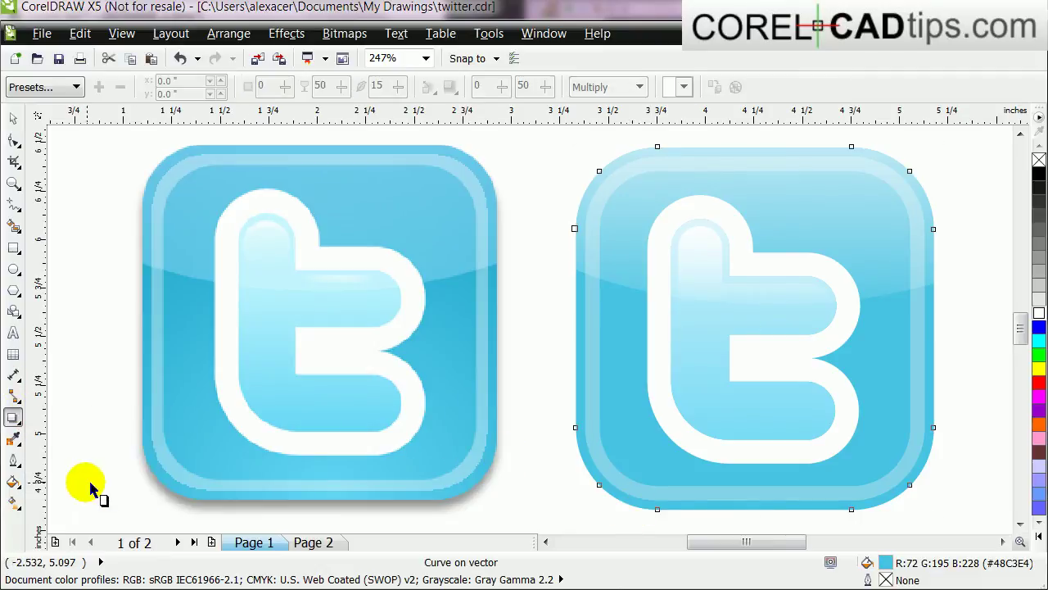
pyautogui.moveTo(754, 328); pyautogui.dragTo(909, 514)
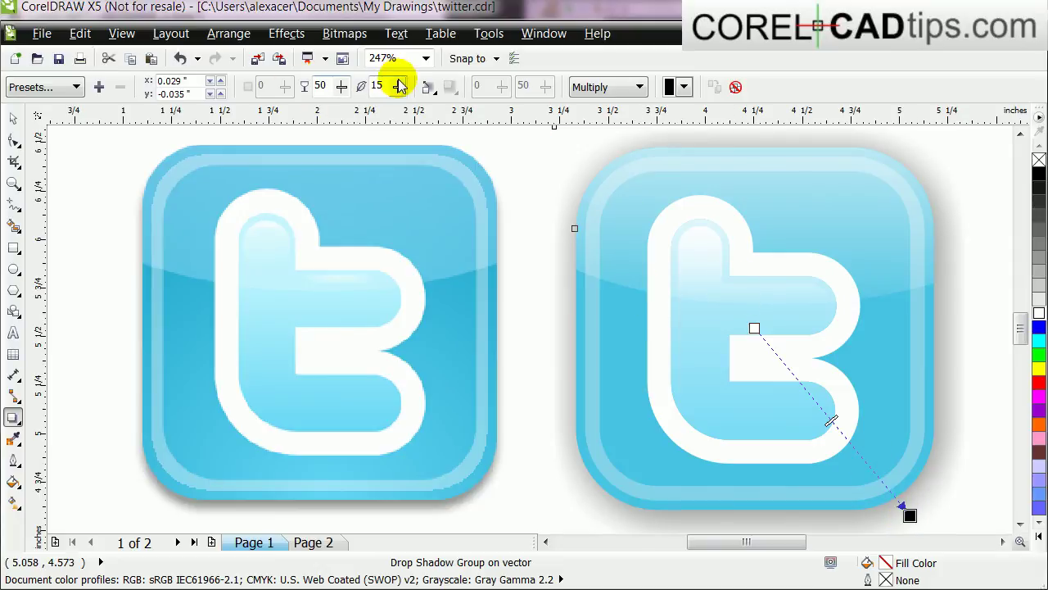
# Step: Reduce the drop shadow's feathering to 9 and clear the selection
pyautogui.moveTo(399, 86); pyautogui.dragTo(394, 112)
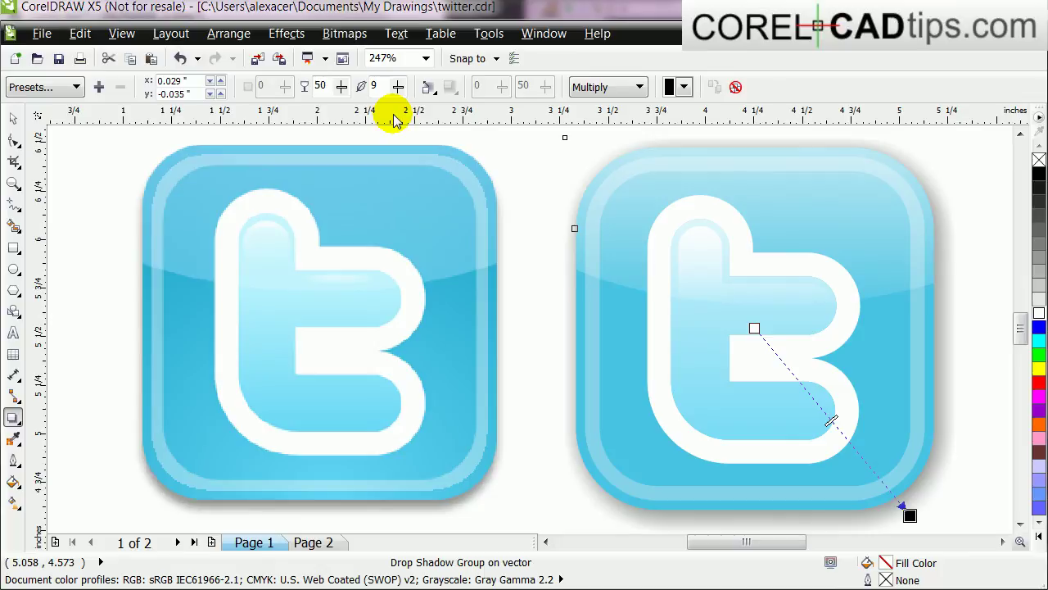
pyautogui.click(14, 116)
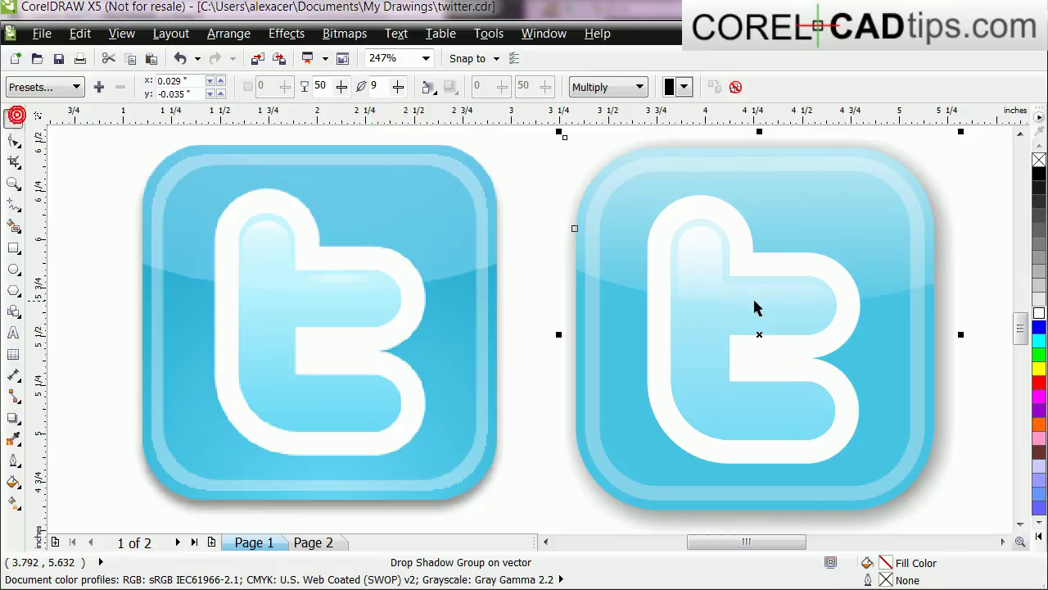
pyautogui.click(1004, 265)
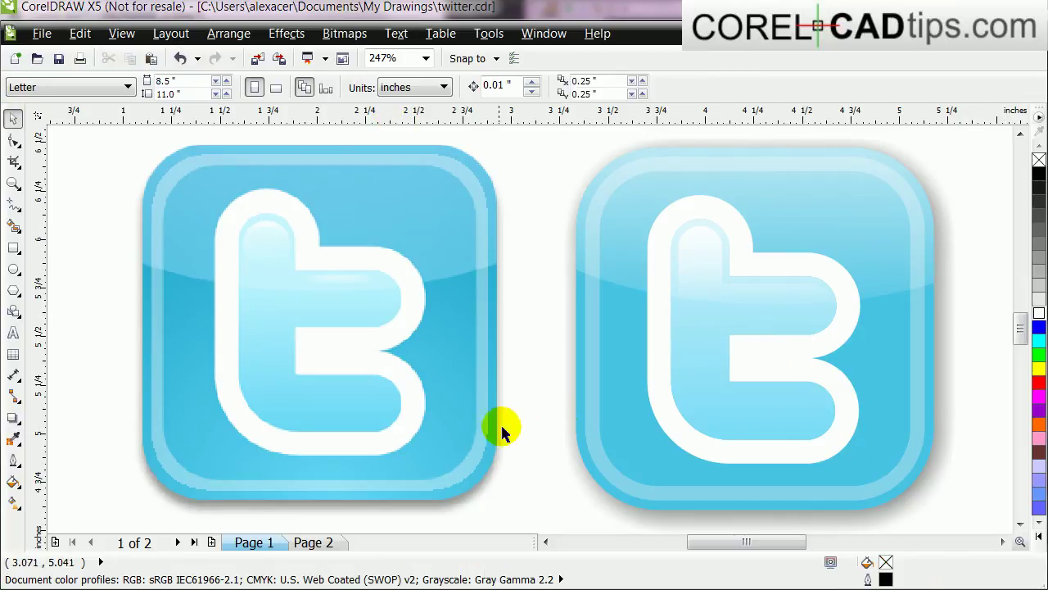
# Step: Delete the original Twitter icon image beside the redrawn vector icon
pyautogui.moveTo(806, 544); pyautogui.dragTo(793, 546)
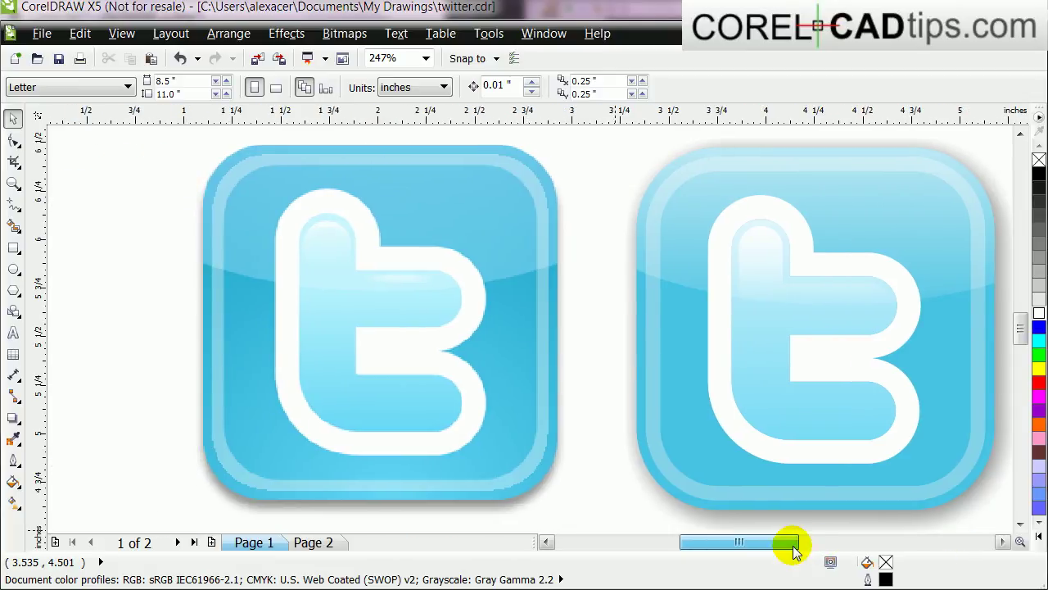
pyautogui.click(480, 392)
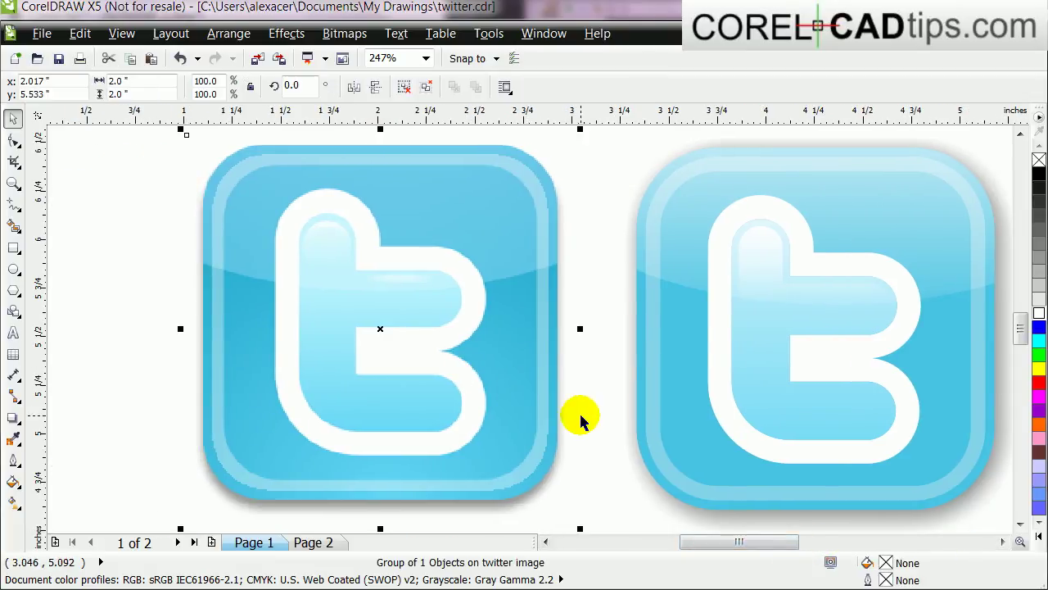
pyautogui.press('Delete')
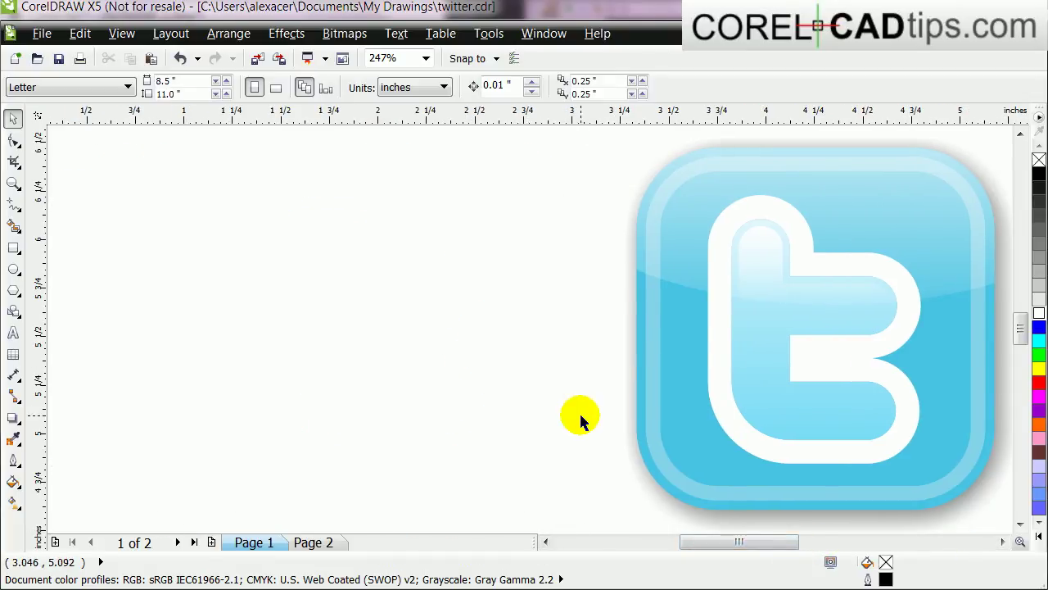
pyautogui.press('F4')
pyautogui.click(709, 452)
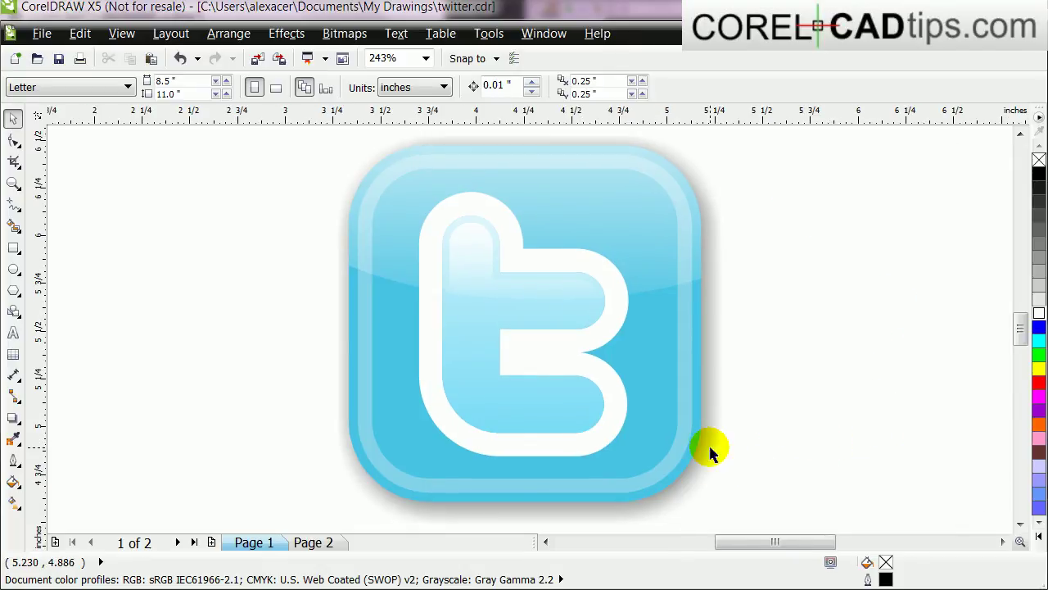
pyautogui.scroll(-3, 709, 452)
pyautogui.scroll(3, 710, 452)
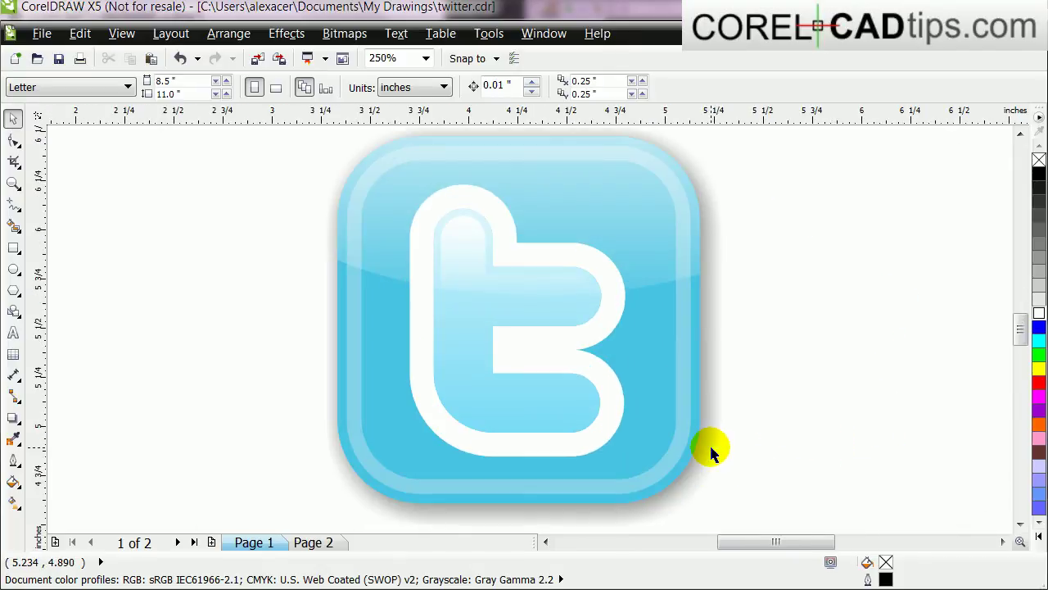